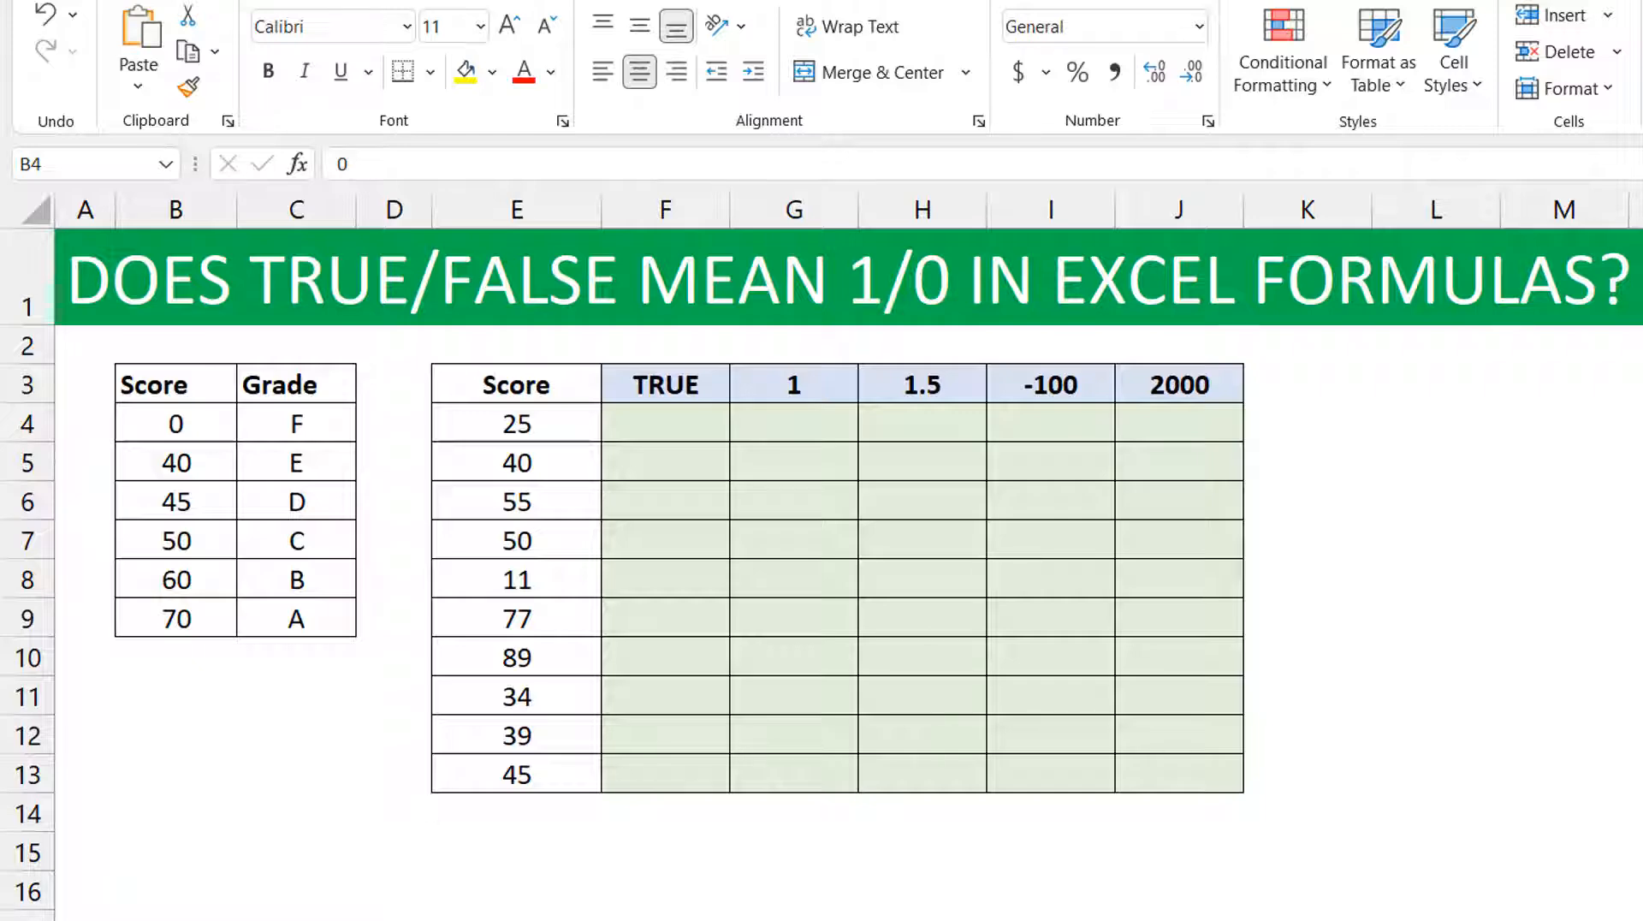
# Examine the scores in E4:E13 and the score-to-grade lookup table in B4:C9.
pyautogui.click(498, 446)
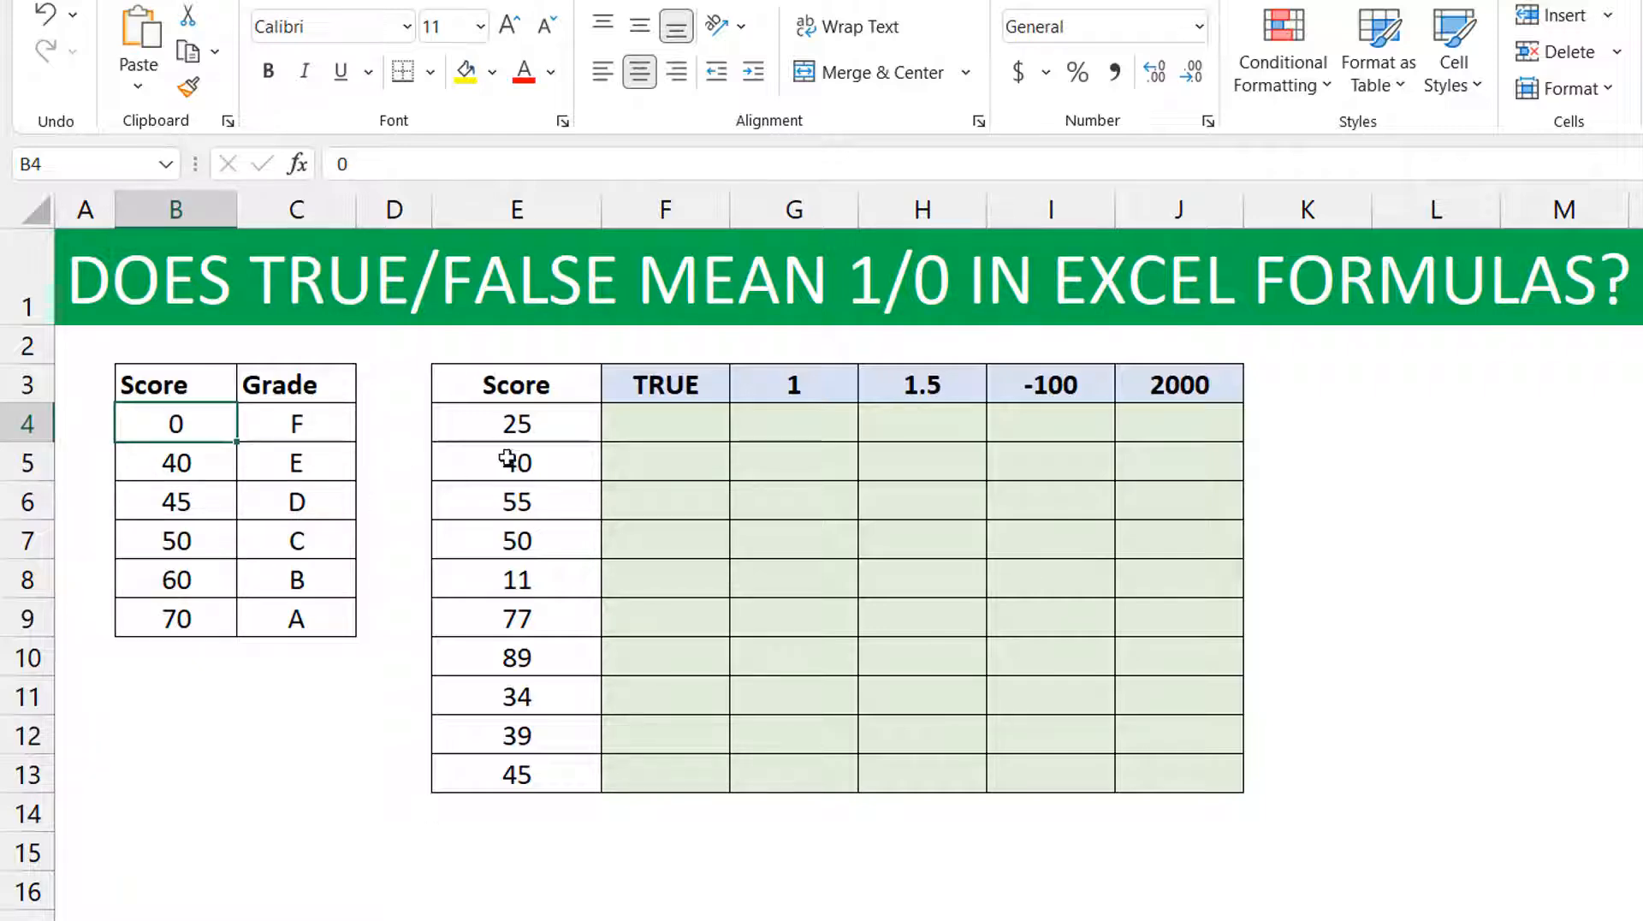
pyautogui.moveTo(541, 425); pyautogui.dragTo(537, 776)
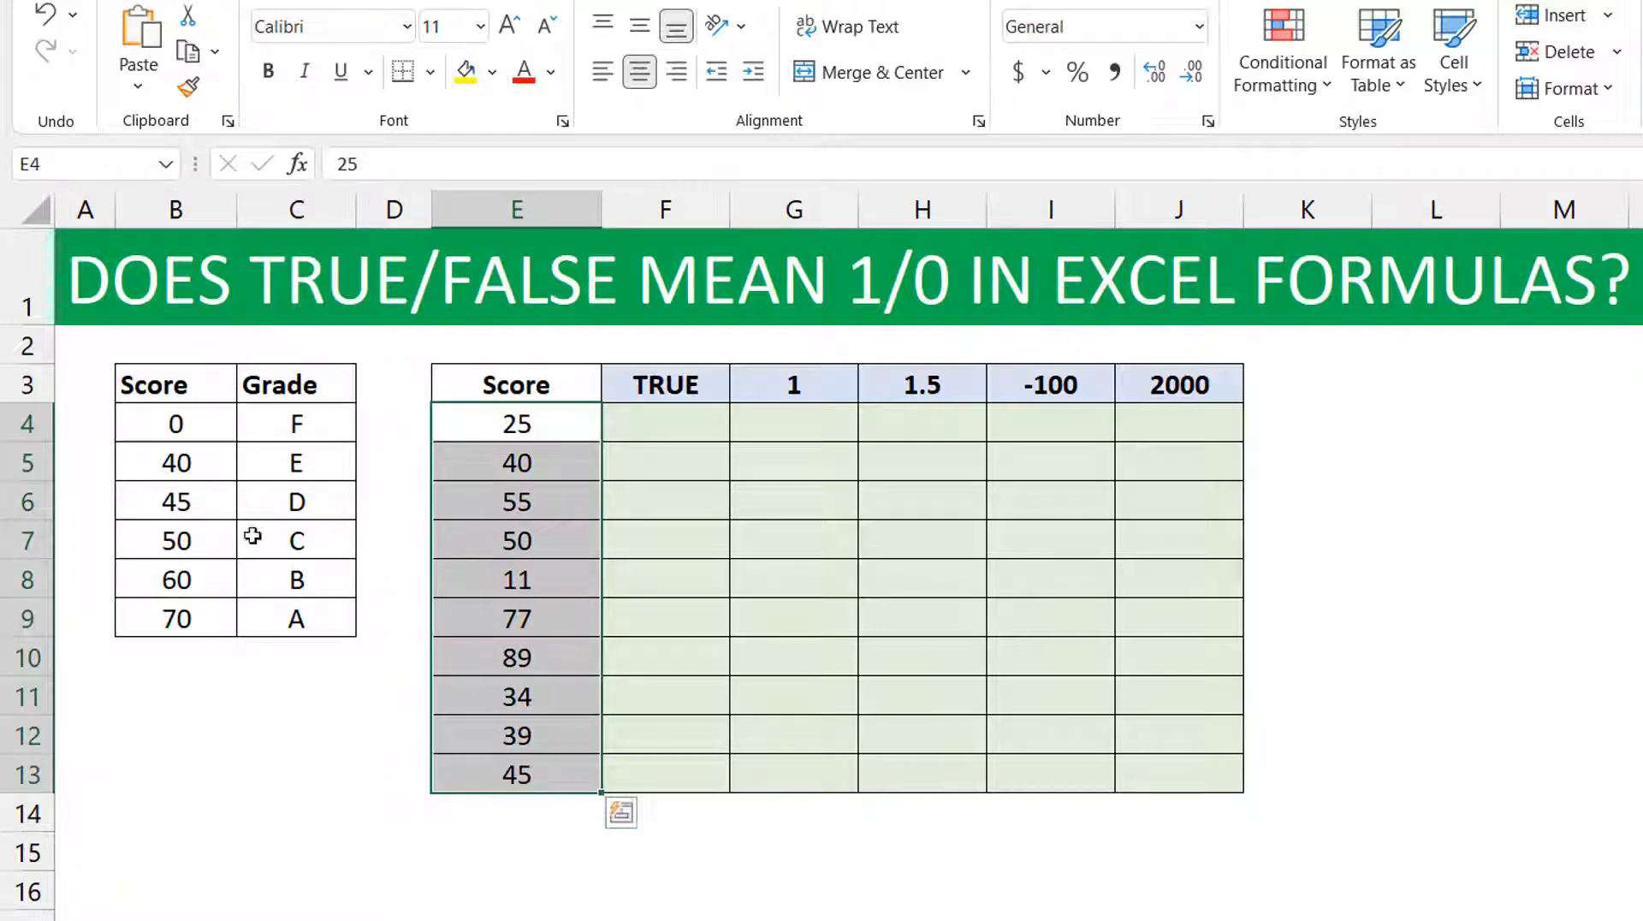
pyautogui.moveTo(182, 419); pyautogui.dragTo(292, 613)
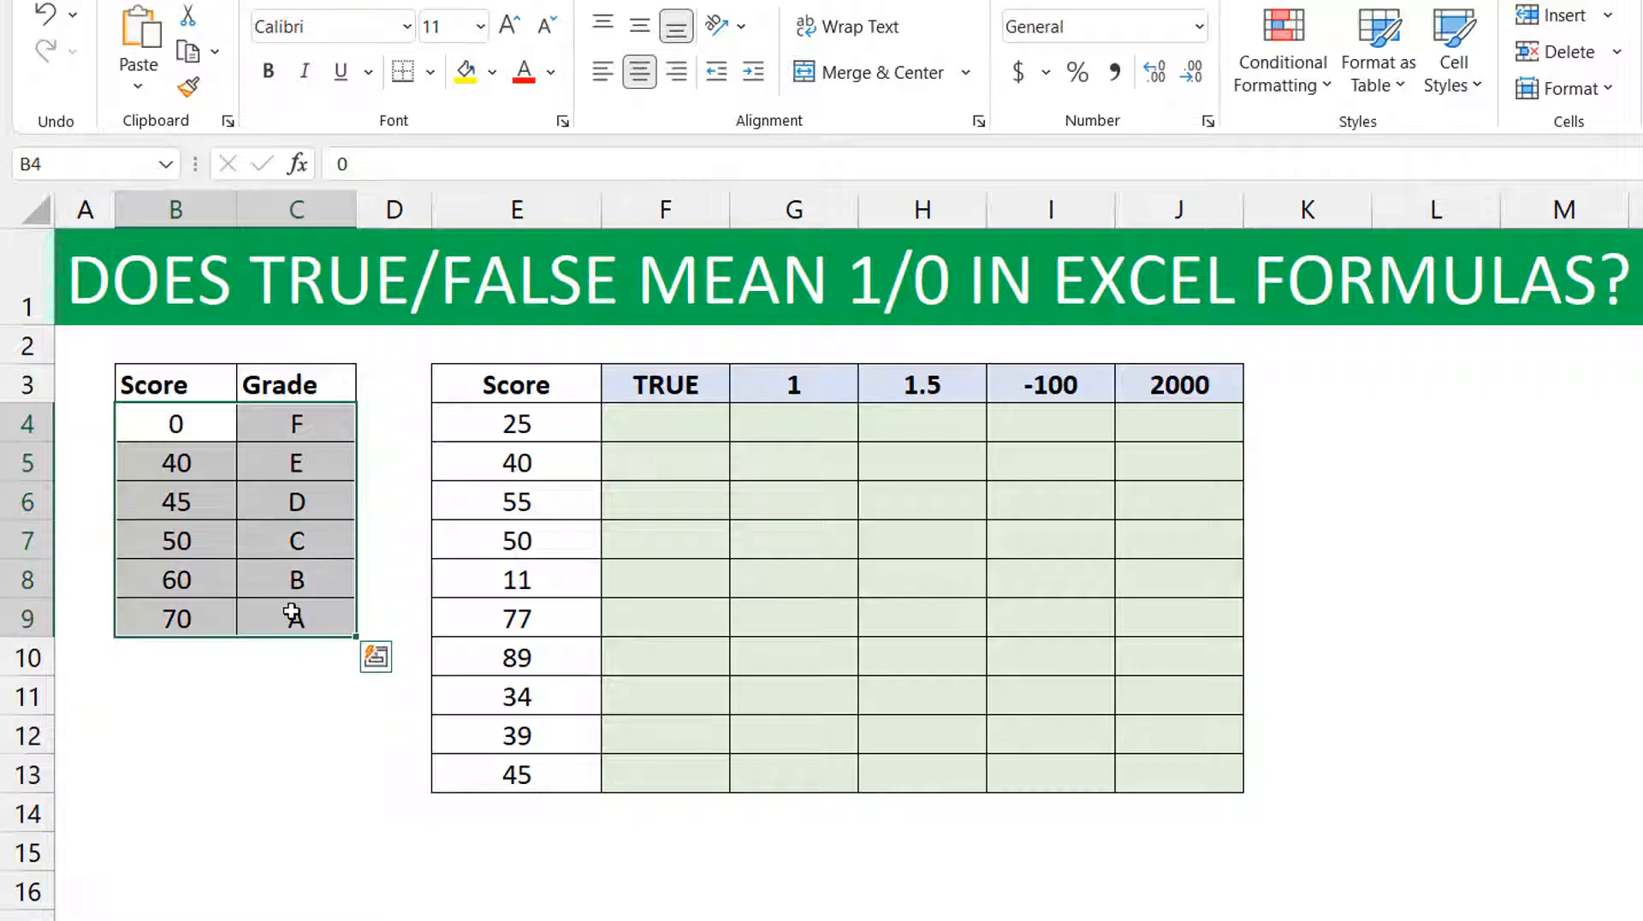
pyautogui.click(191, 432)
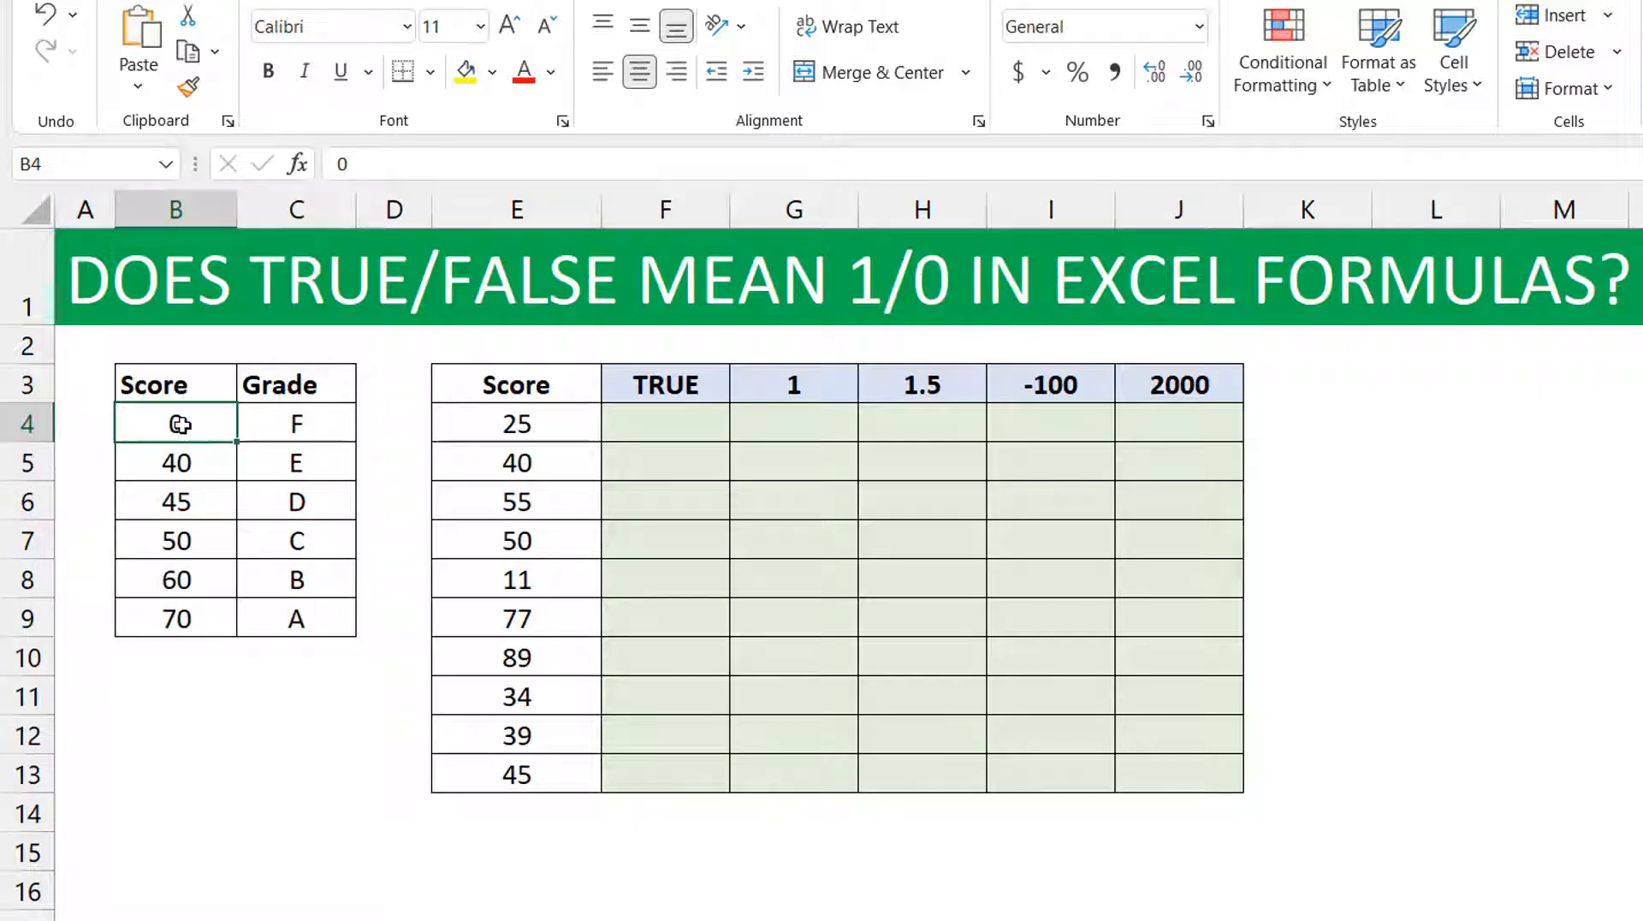
pyautogui.click(294, 425)
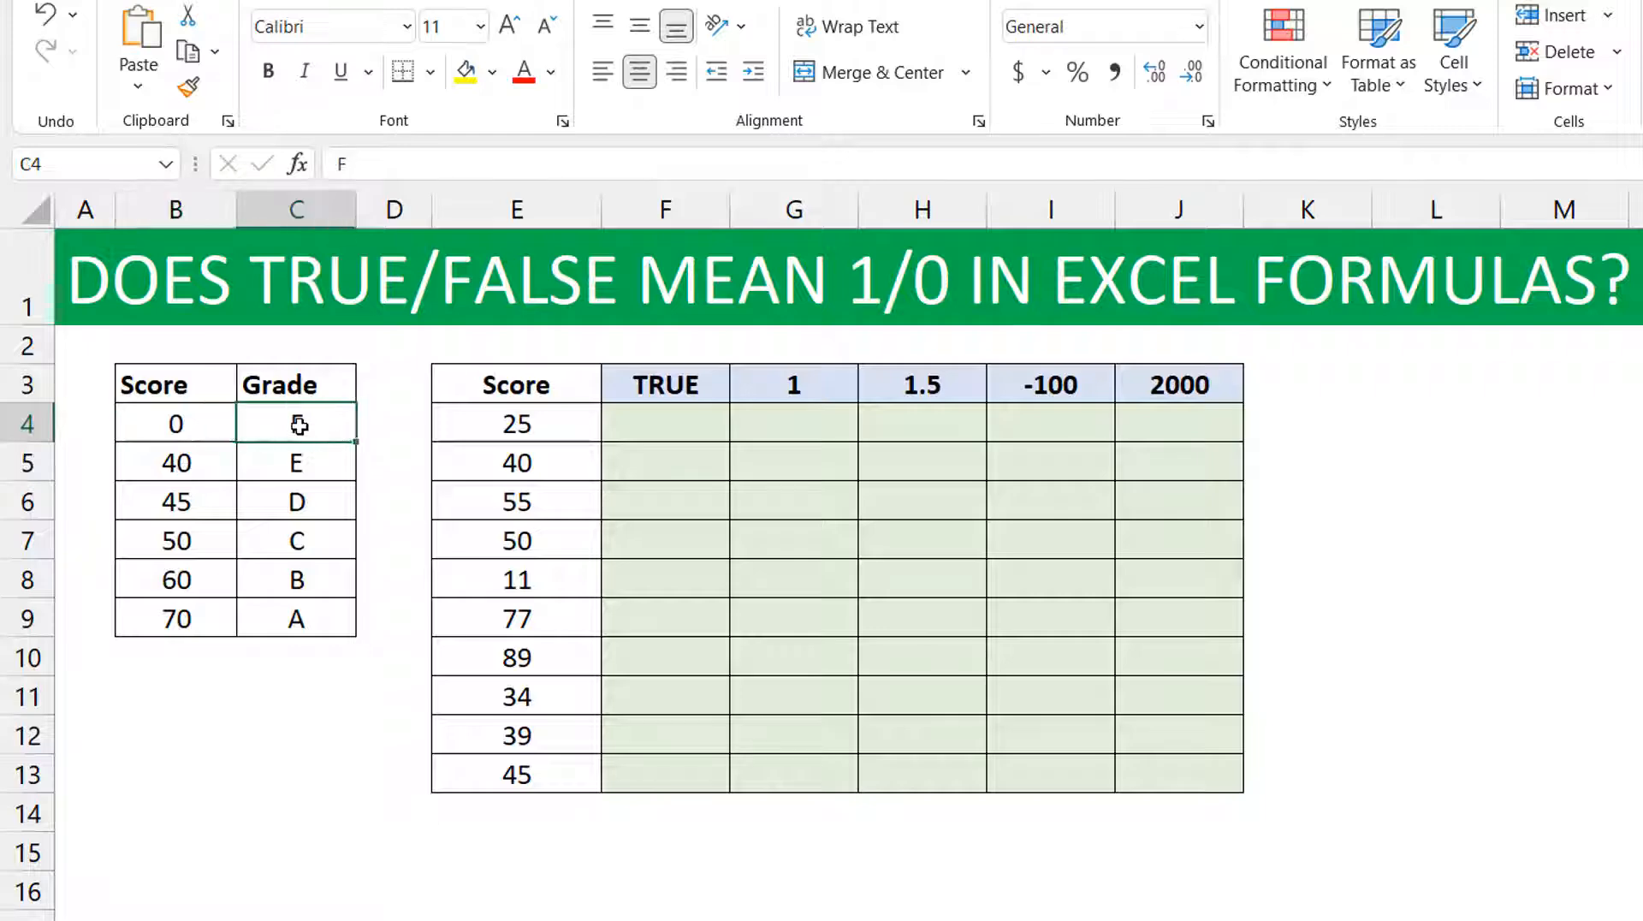
pyautogui.click(186, 464)
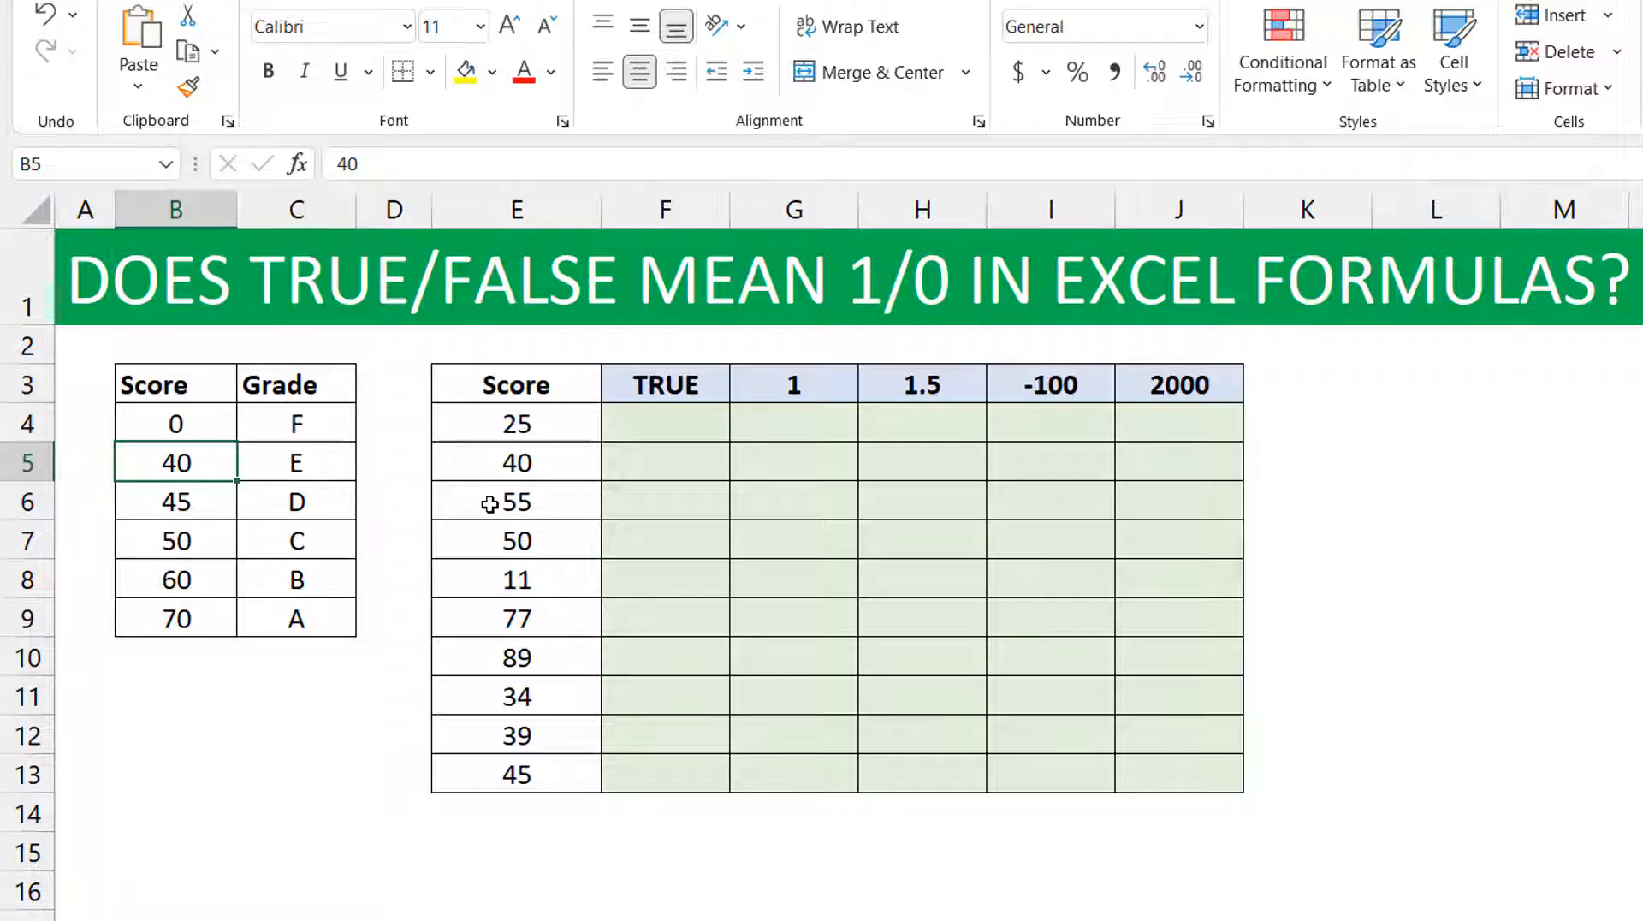
pyautogui.click(505, 424)
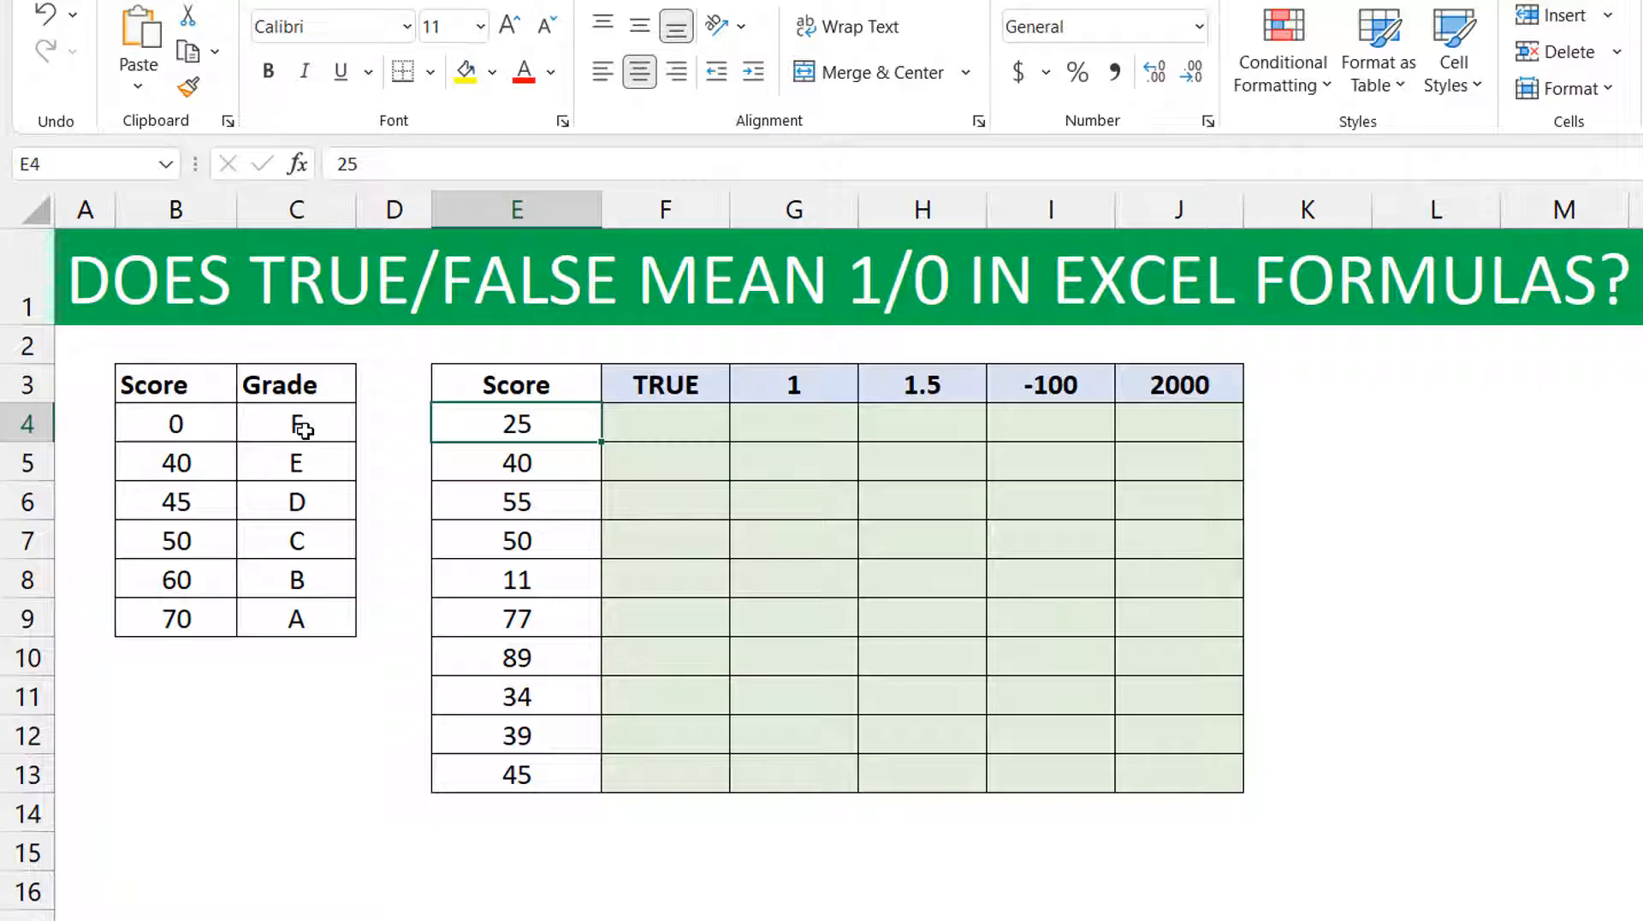
# Start a VLOOKUP formula in F4 with the column-locked reference $E4 as the lookup value.
pyautogui.click(684, 424)
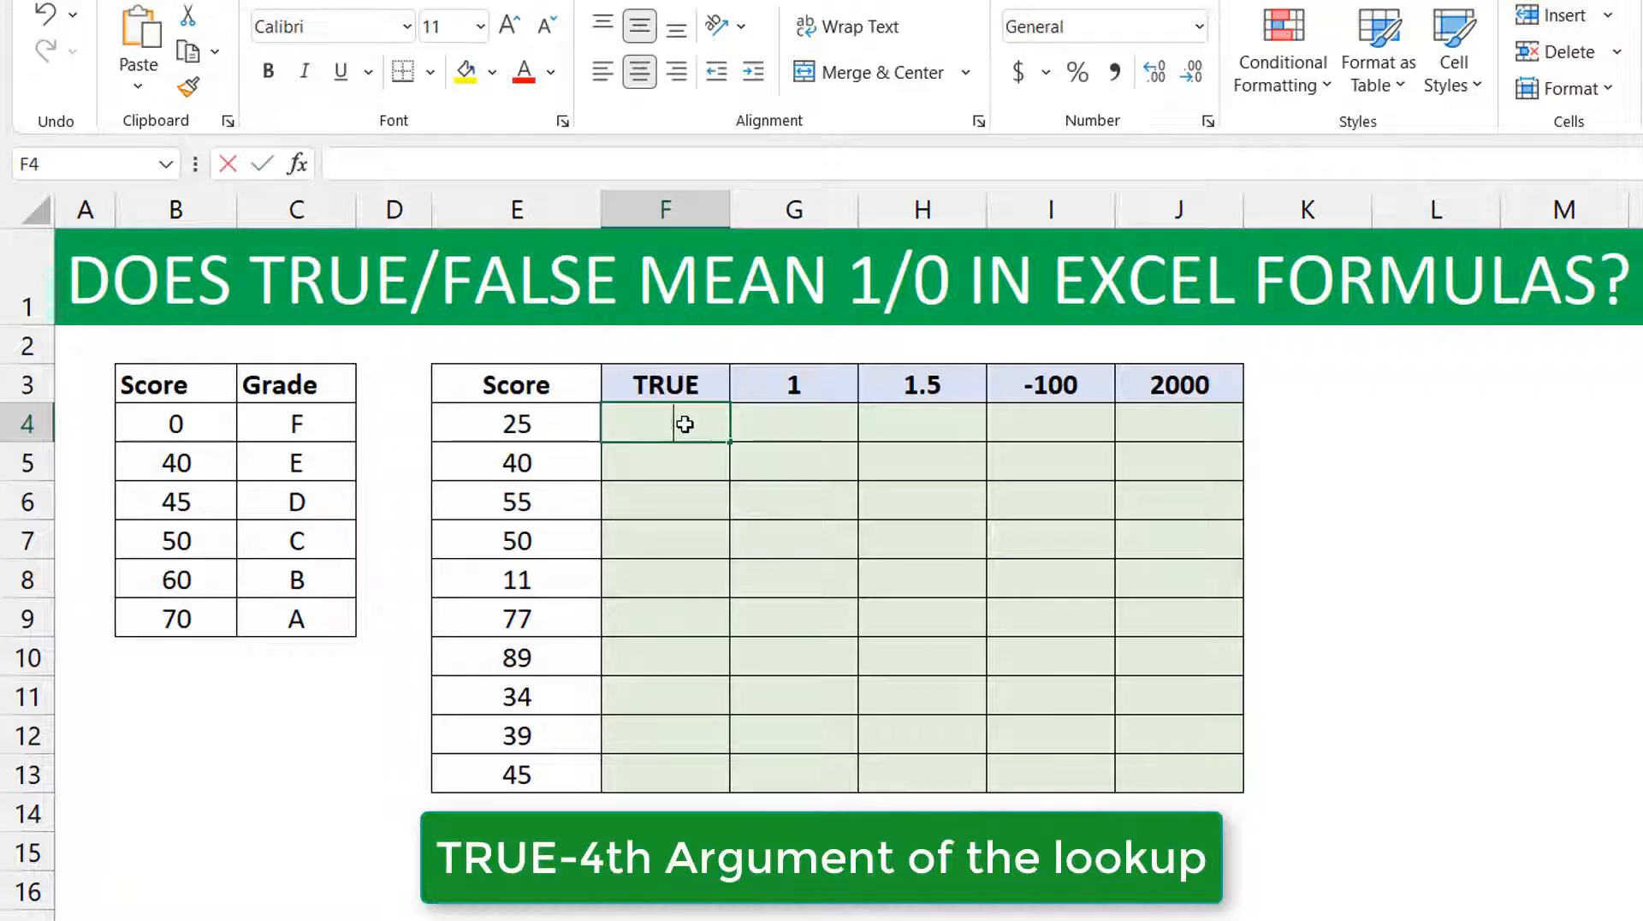
pyautogui.write('=vloo')
pyautogui.press('Tab')
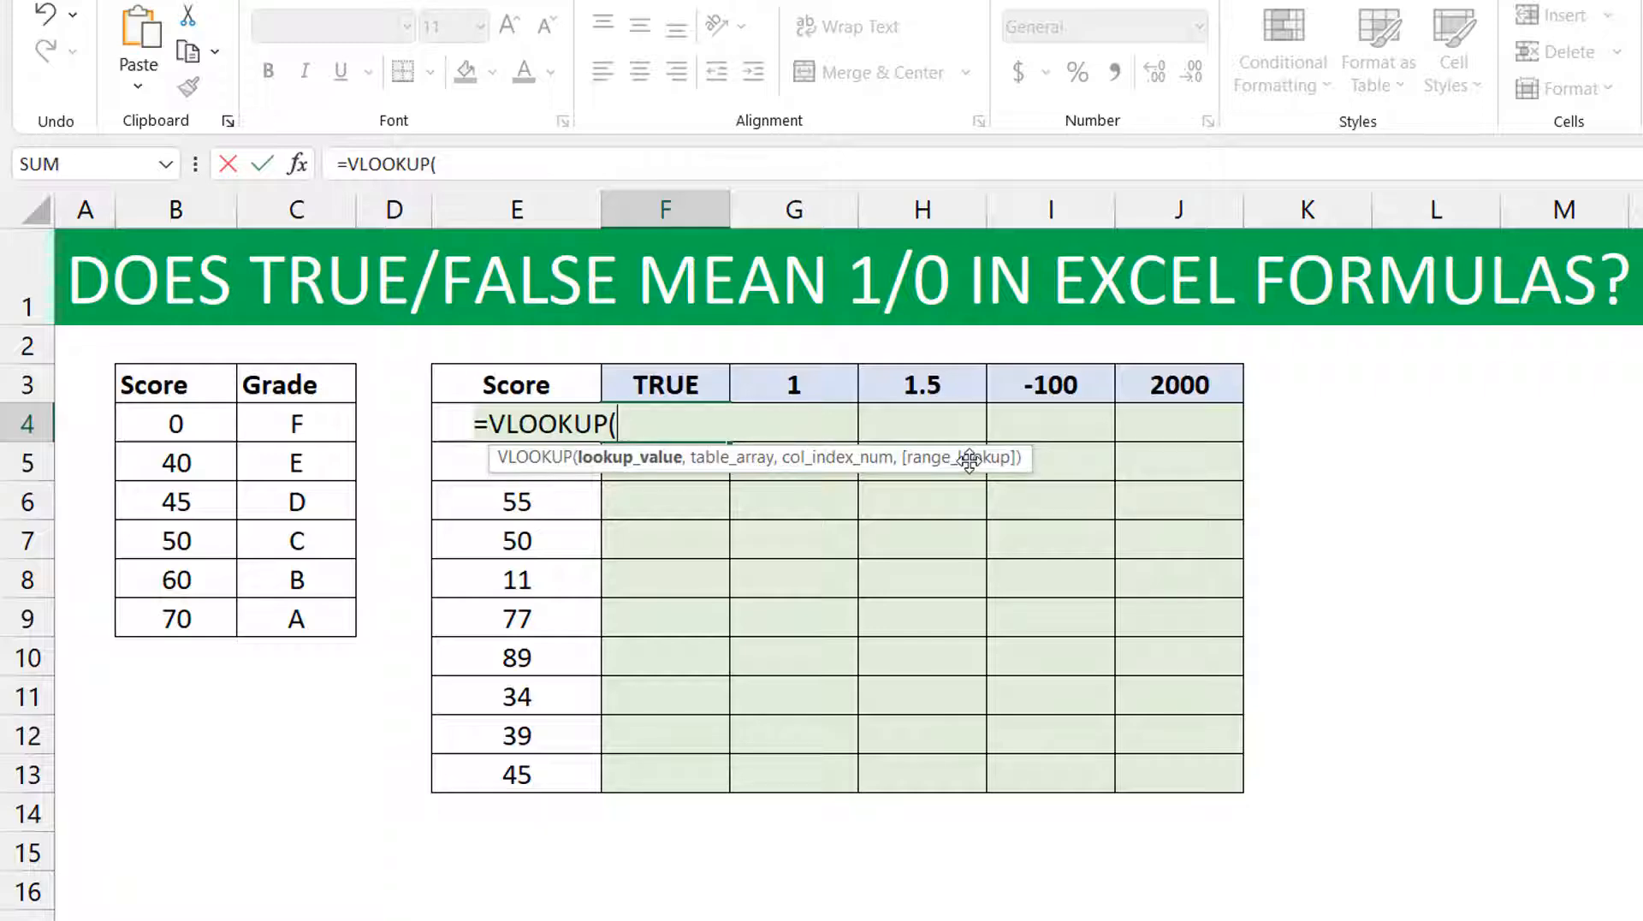
pyautogui.click(448, 421)
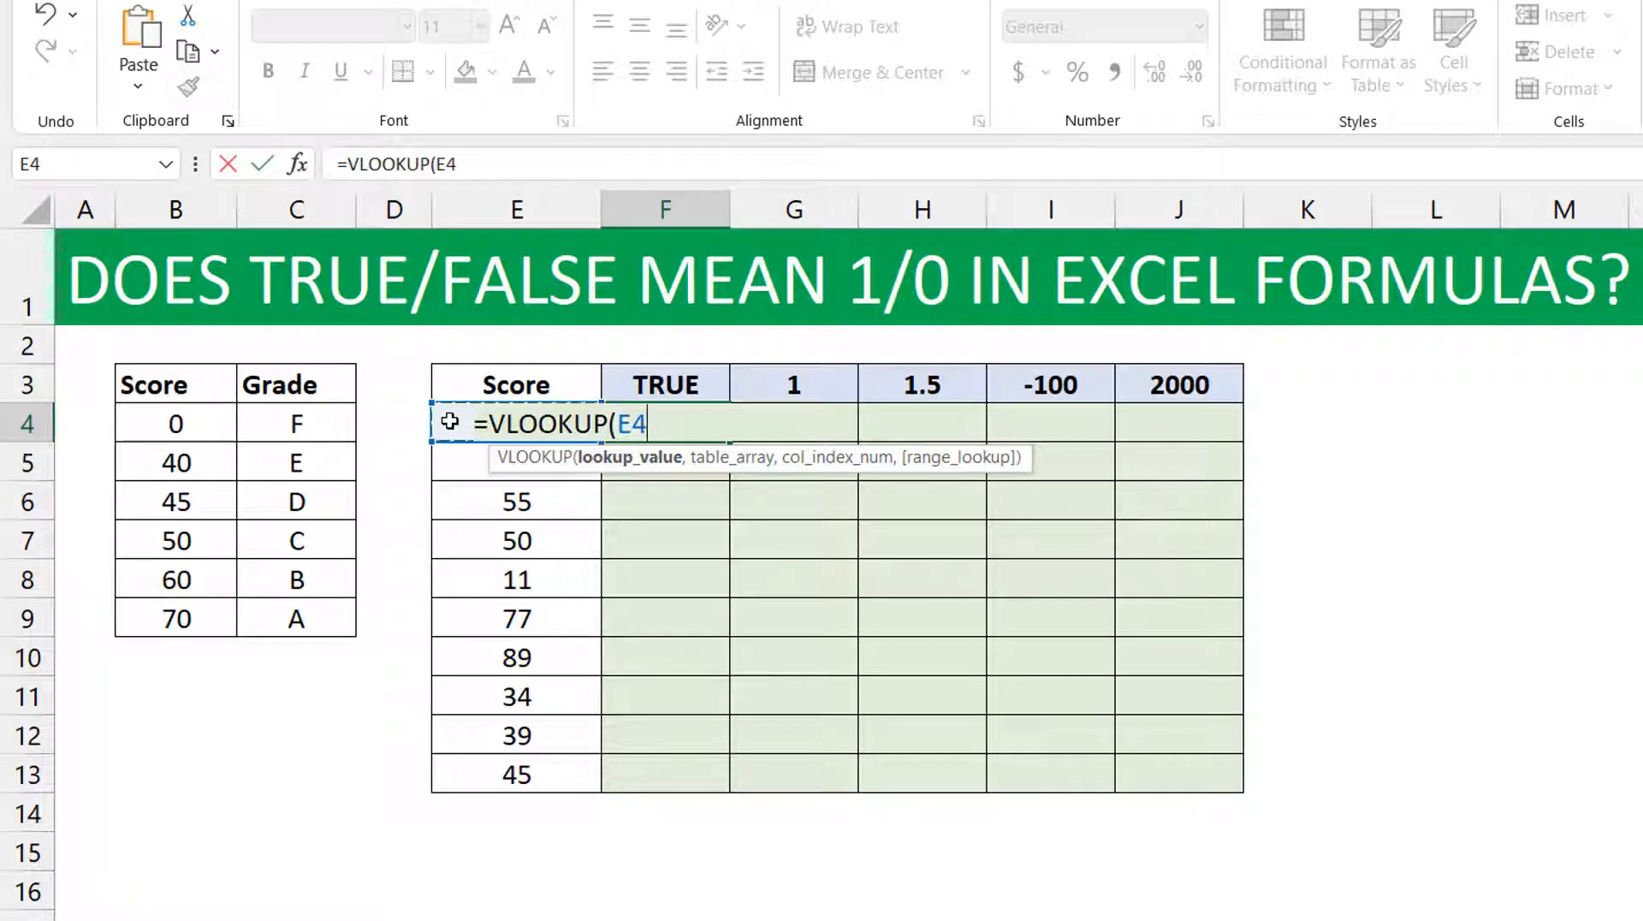
pyautogui.press('F4')
pyautogui.press('F4')
pyautogui.press('F4')
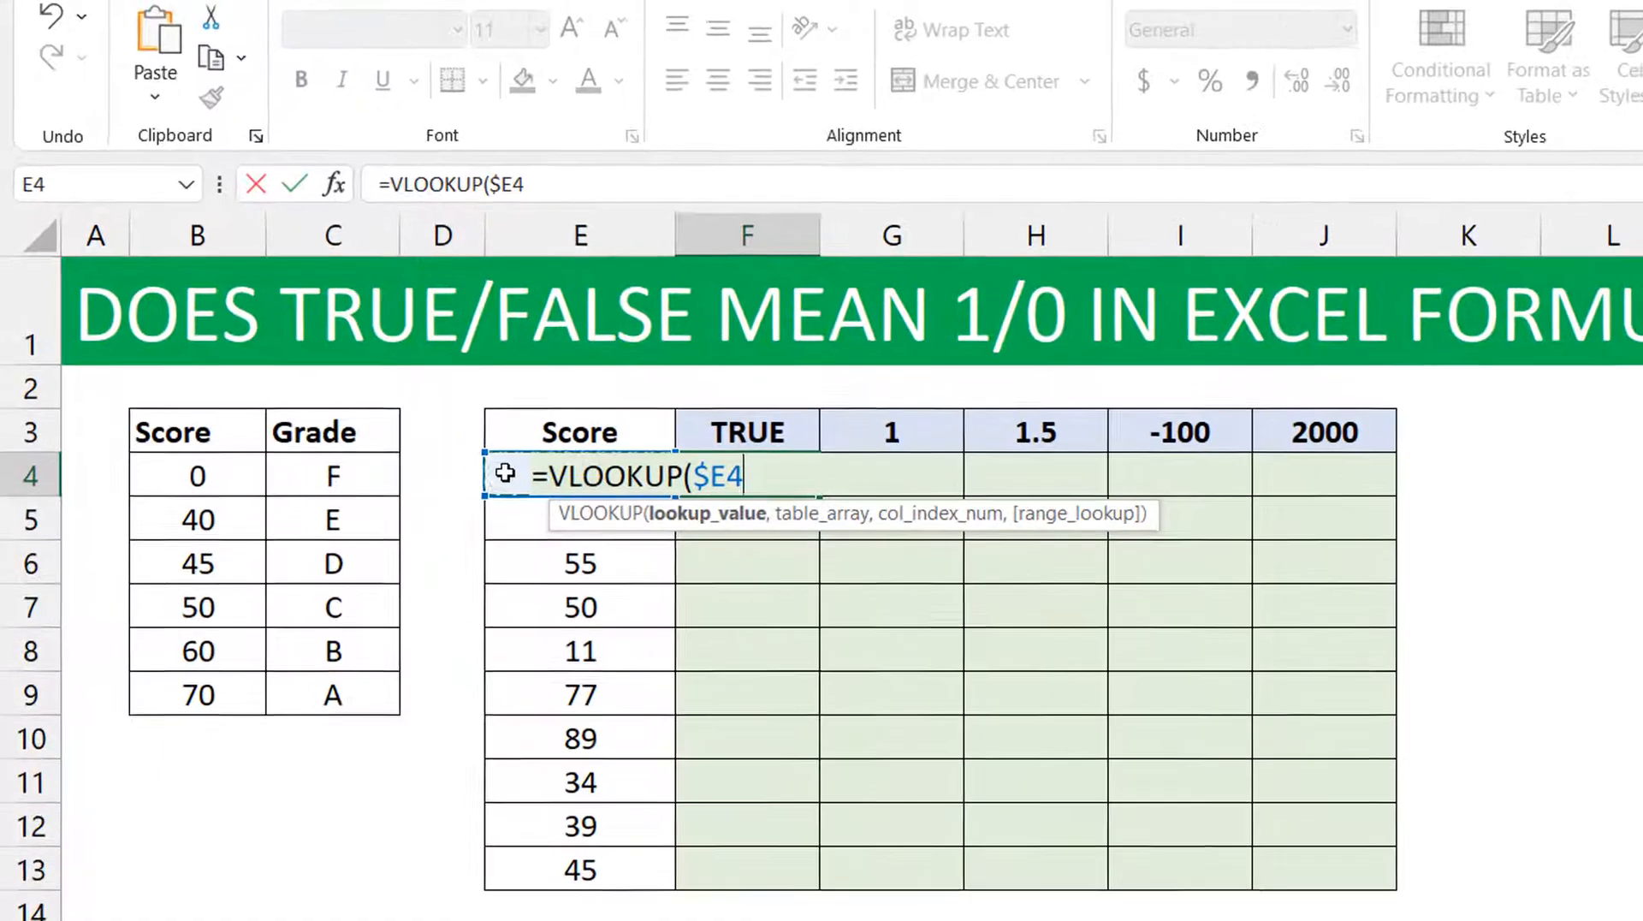
pyautogui.write(',')
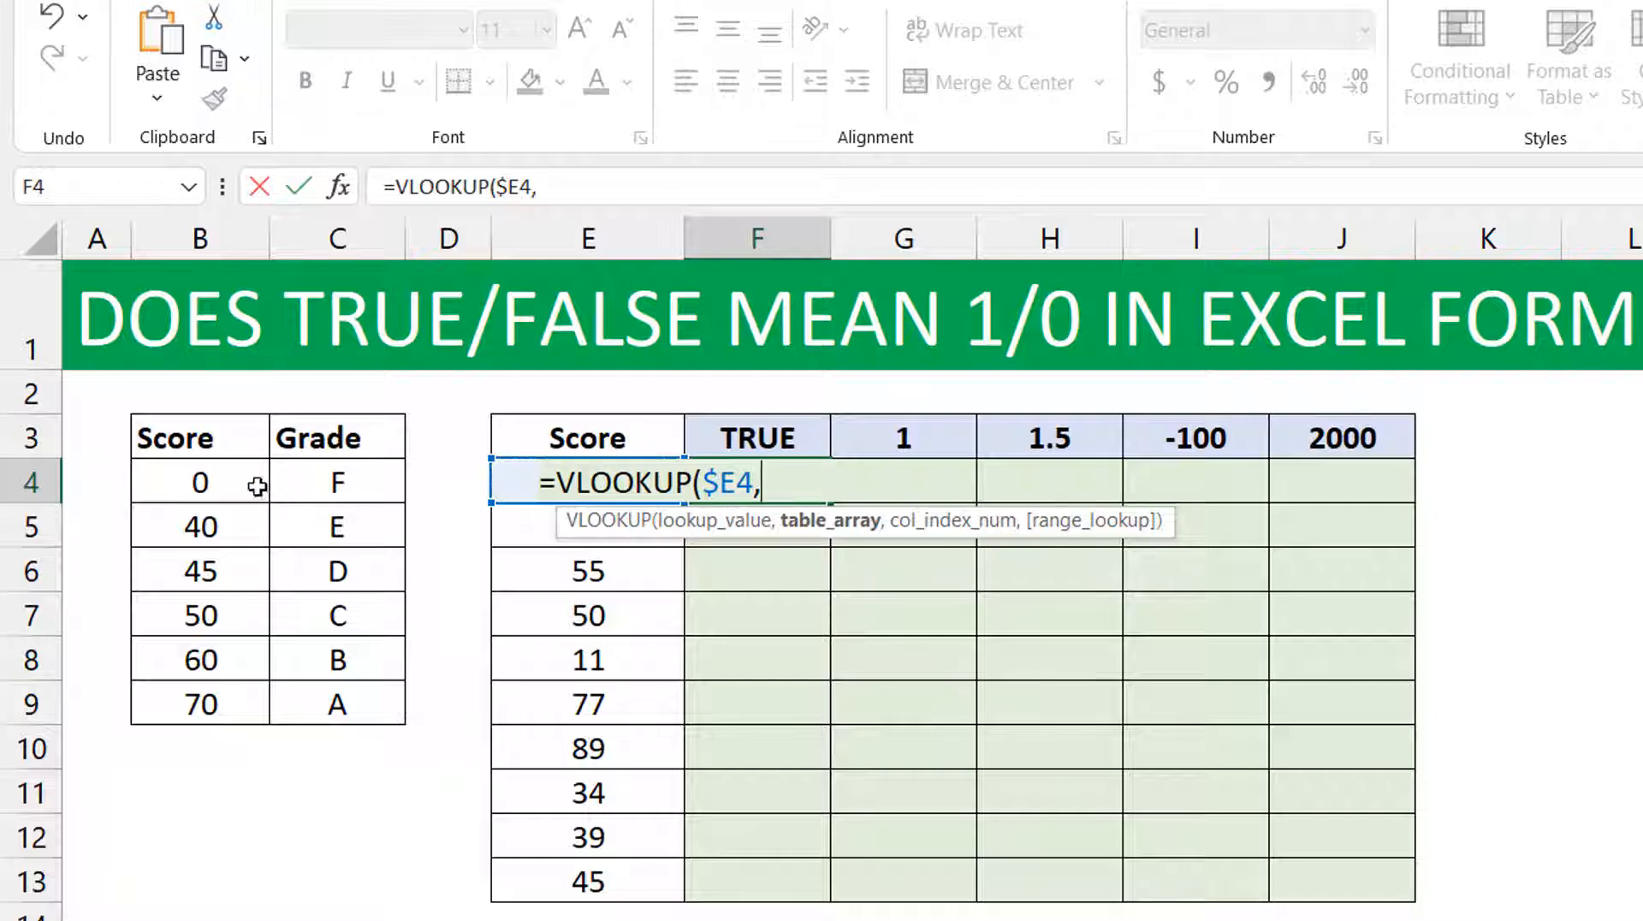
# Add the absolute range $B$4:$C$9 as the VLOOKUP table array and 2 as the column index.
pyautogui.click(198, 481)
pyautogui.hotkey('shift', 'Right')
pyautogui.hotkey('ctrl', 'shift', 'Down')
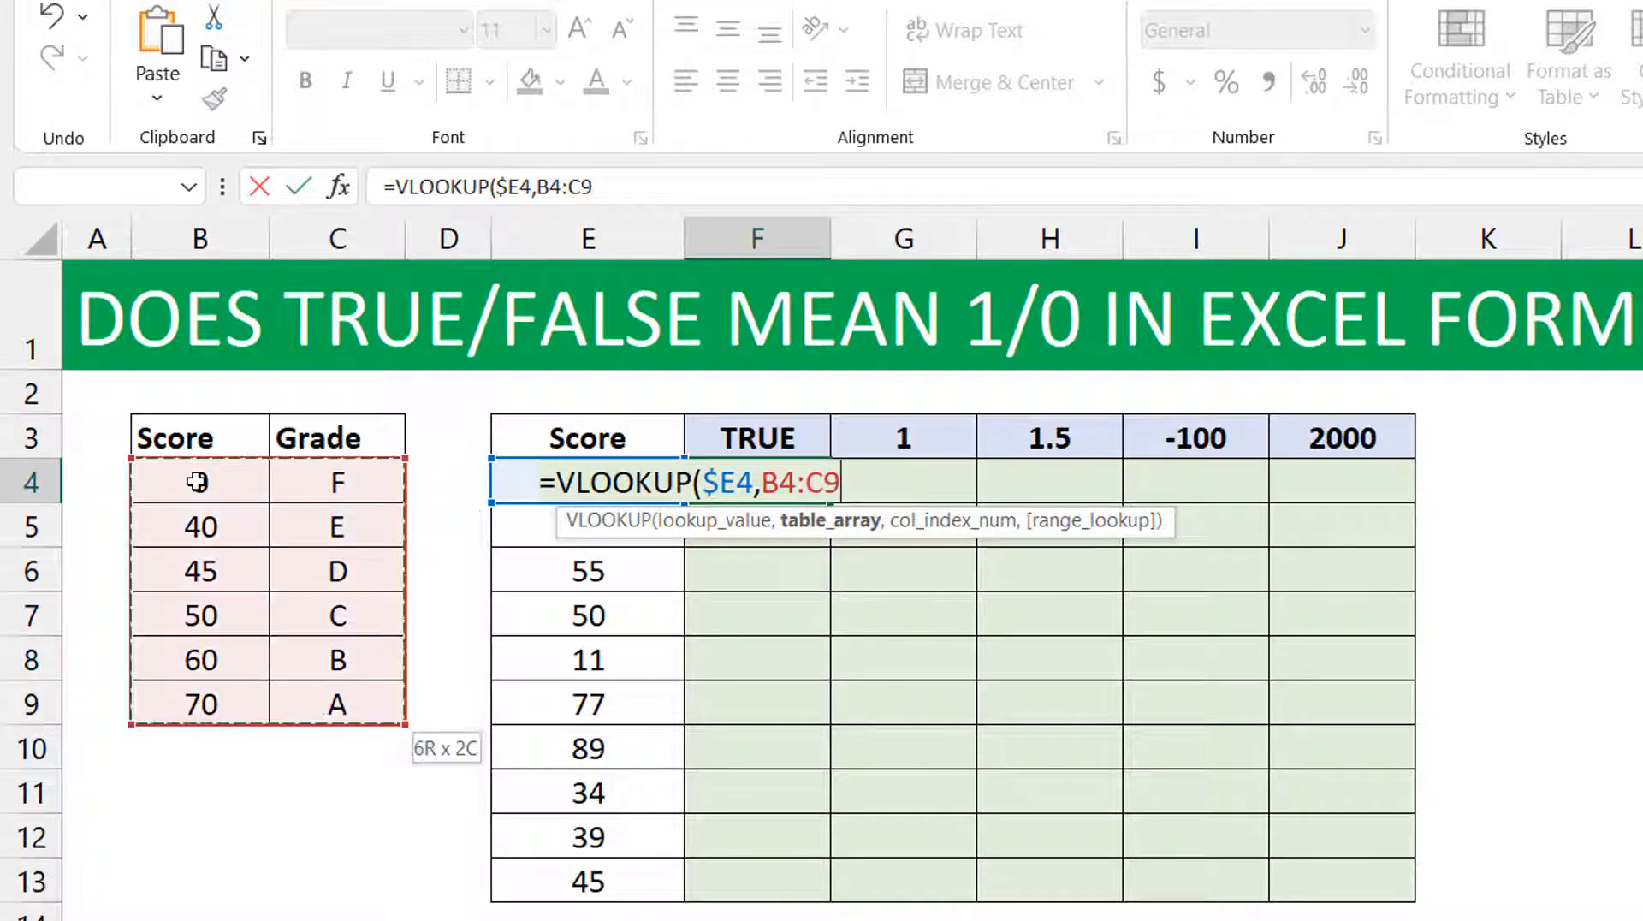
pyautogui.press('F4')
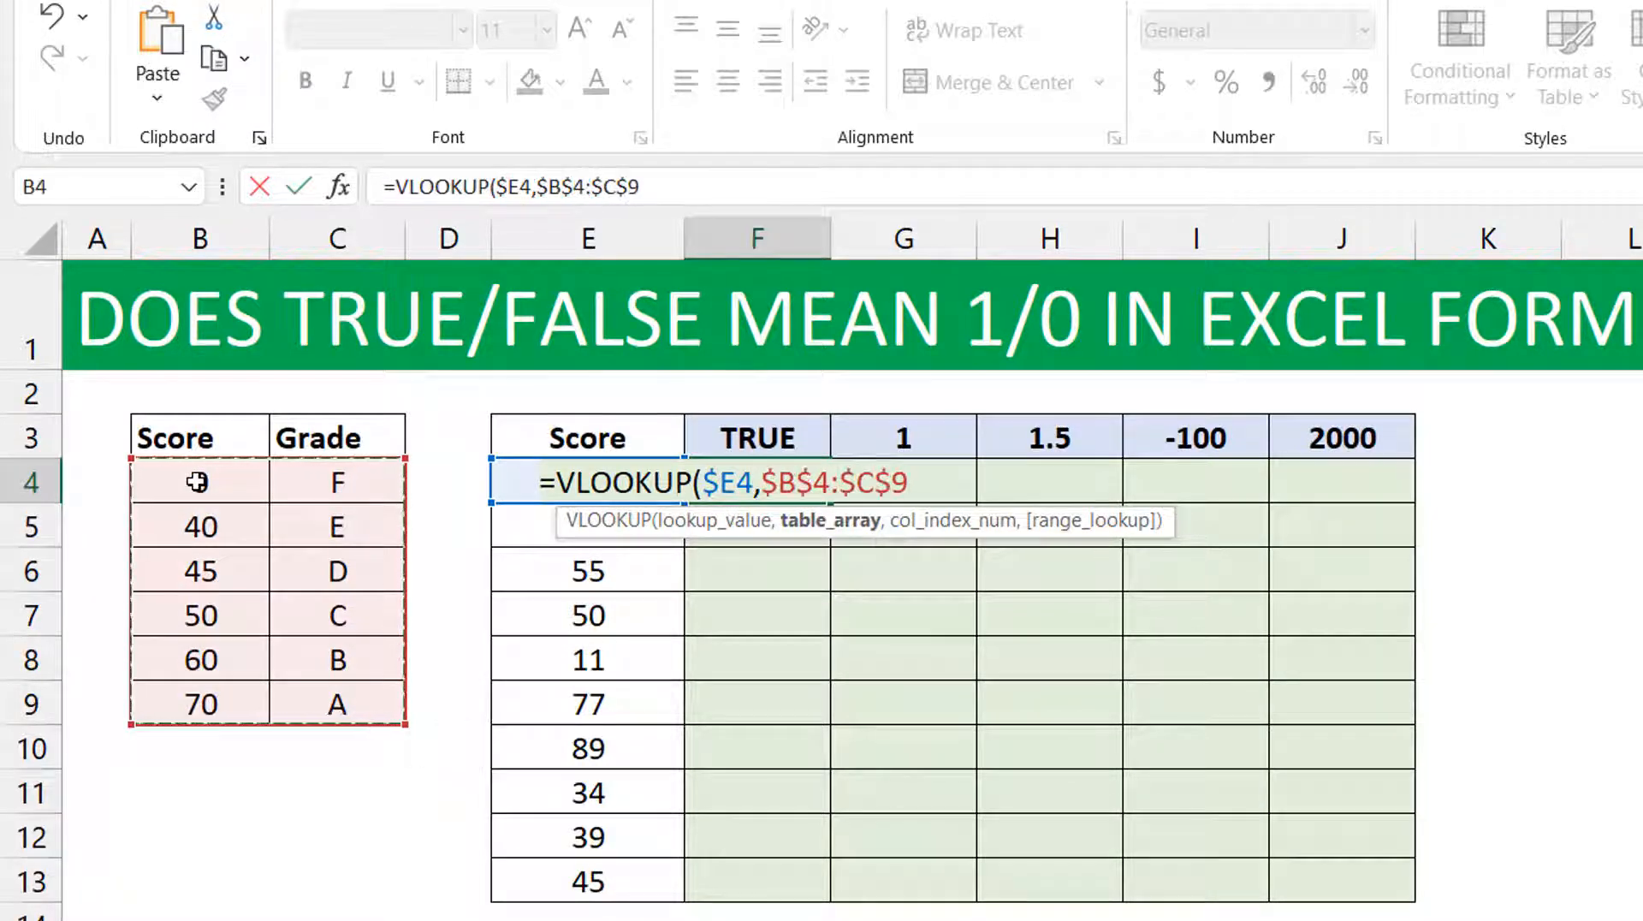
pyautogui.write(',')
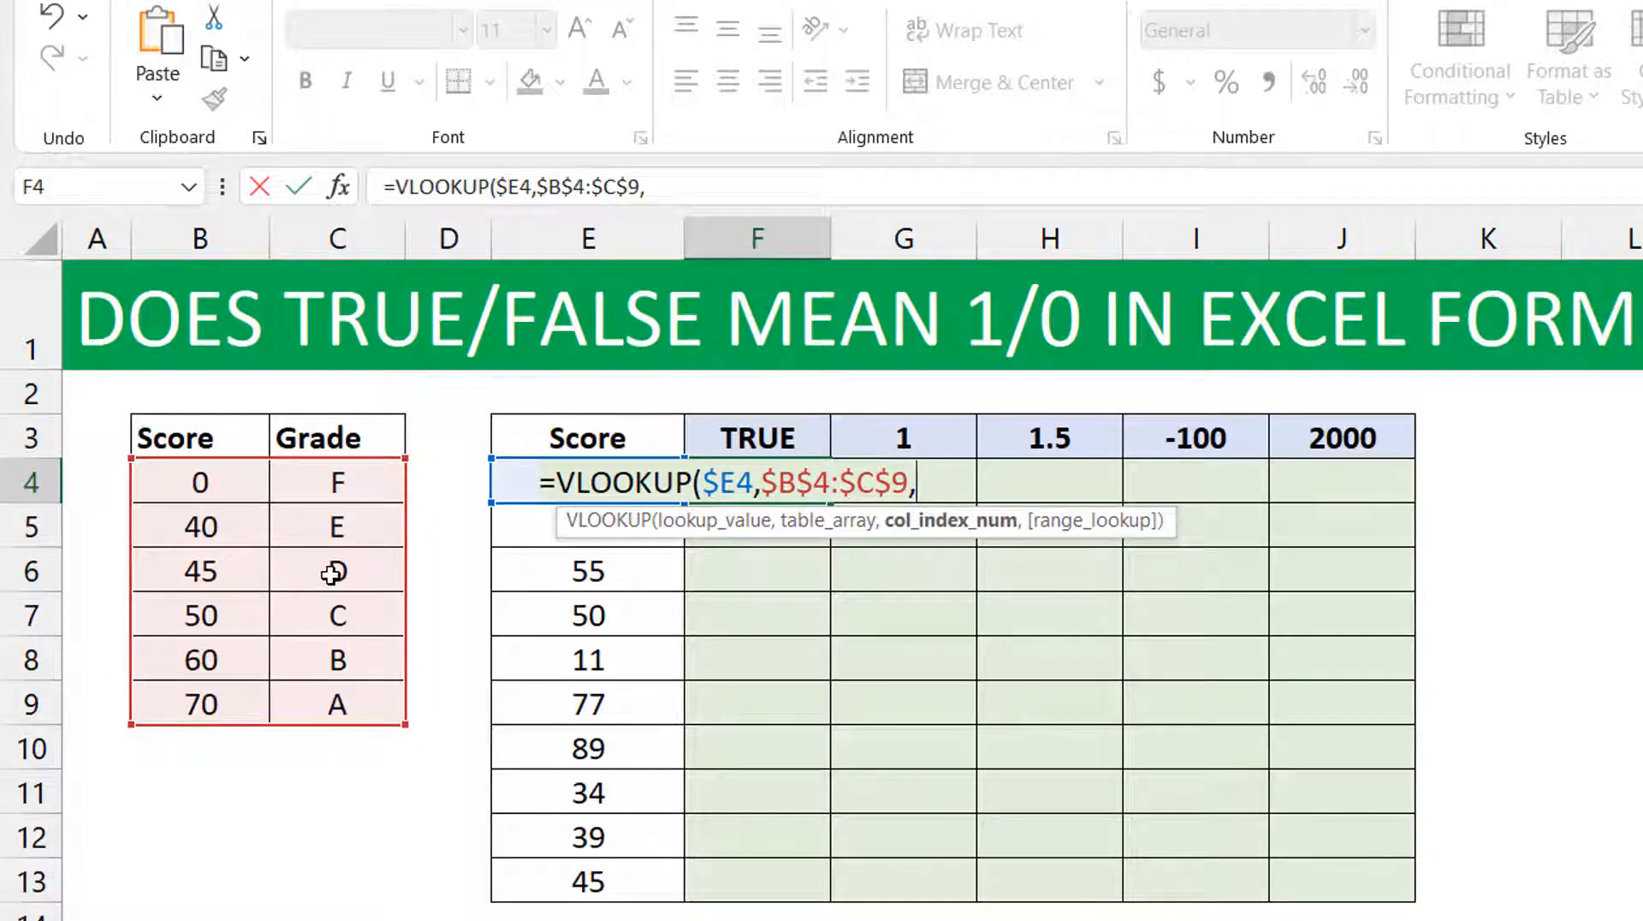
pyautogui.write('2')
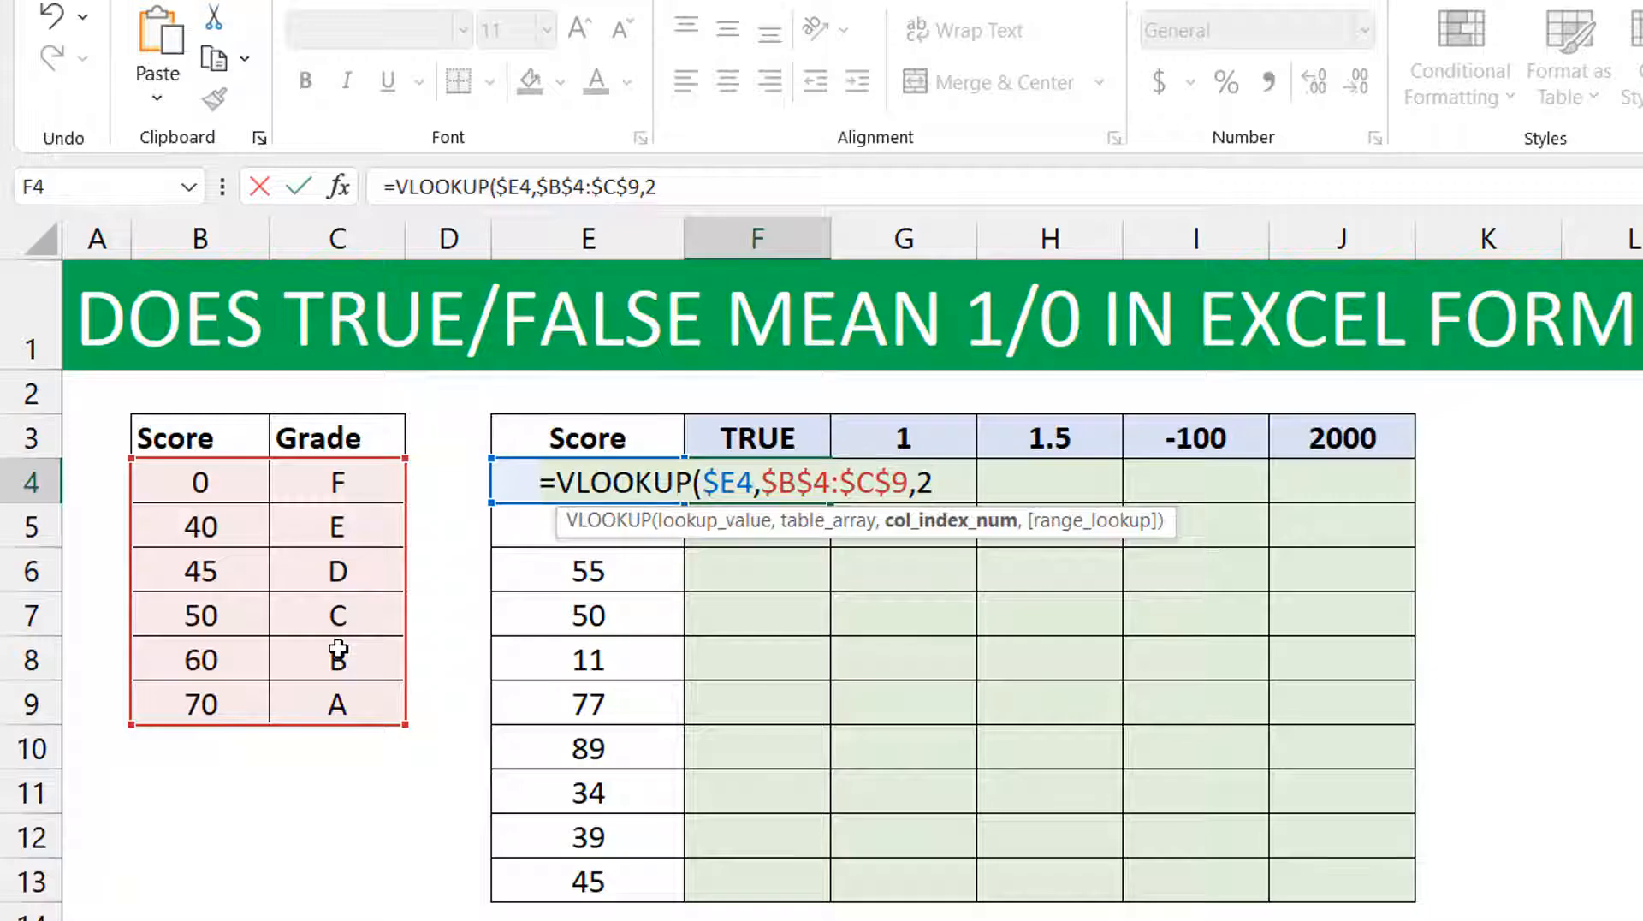
pyautogui.write(',')
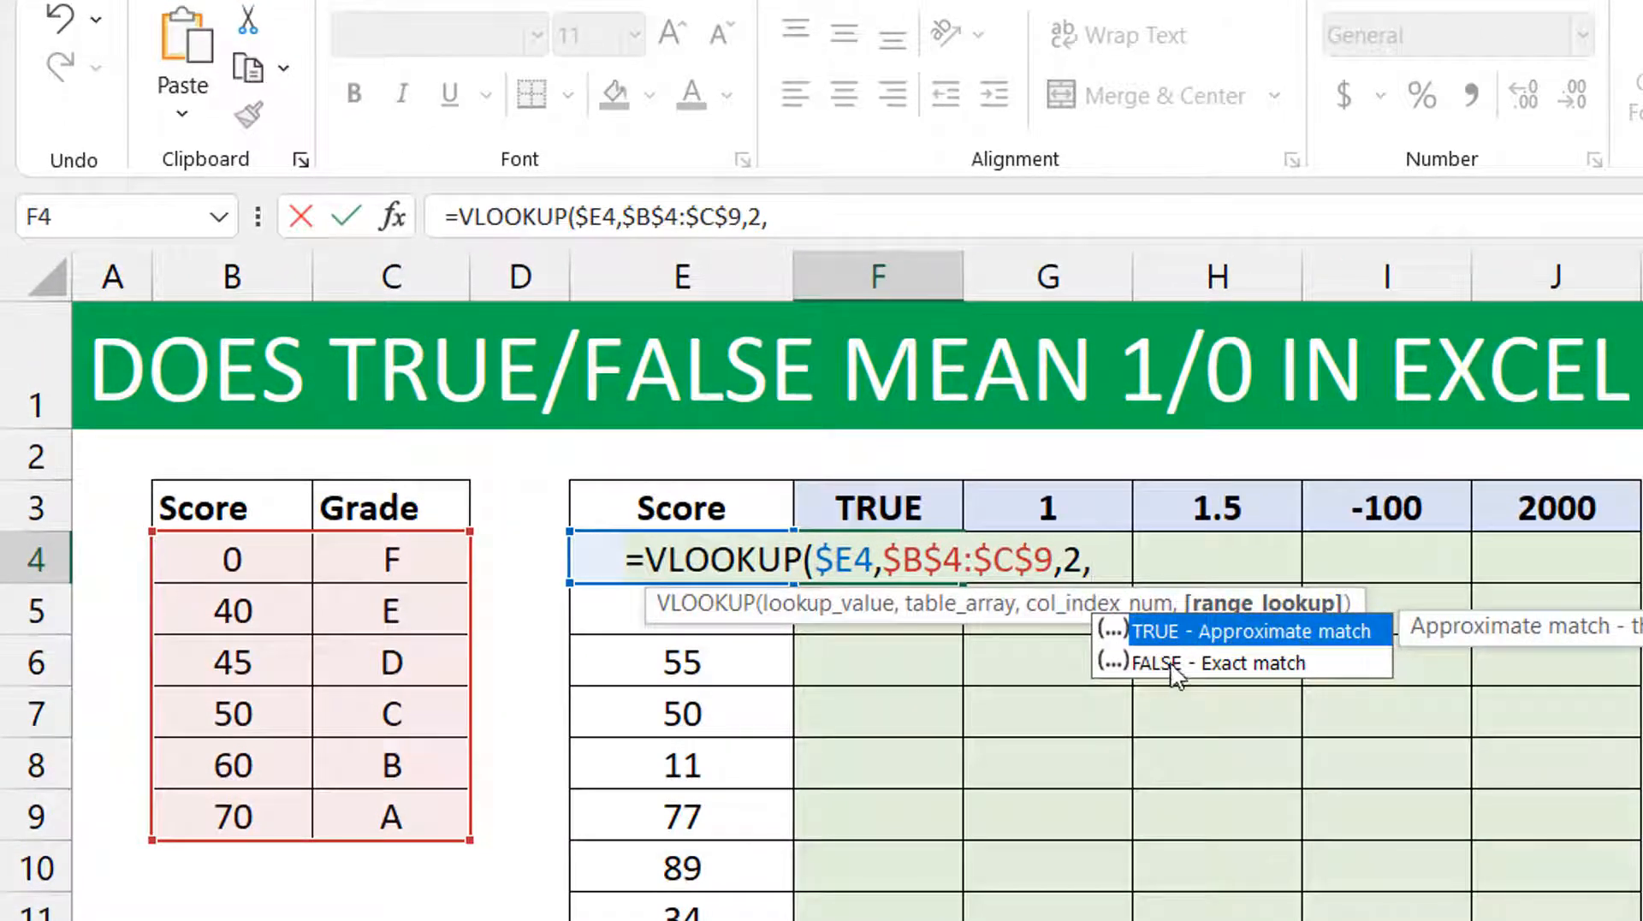
# Complete the VLOOKUP in F4 with the row-locked header F$3 as the range_lookup argument and enter the formula.
pyautogui.click(881, 505)
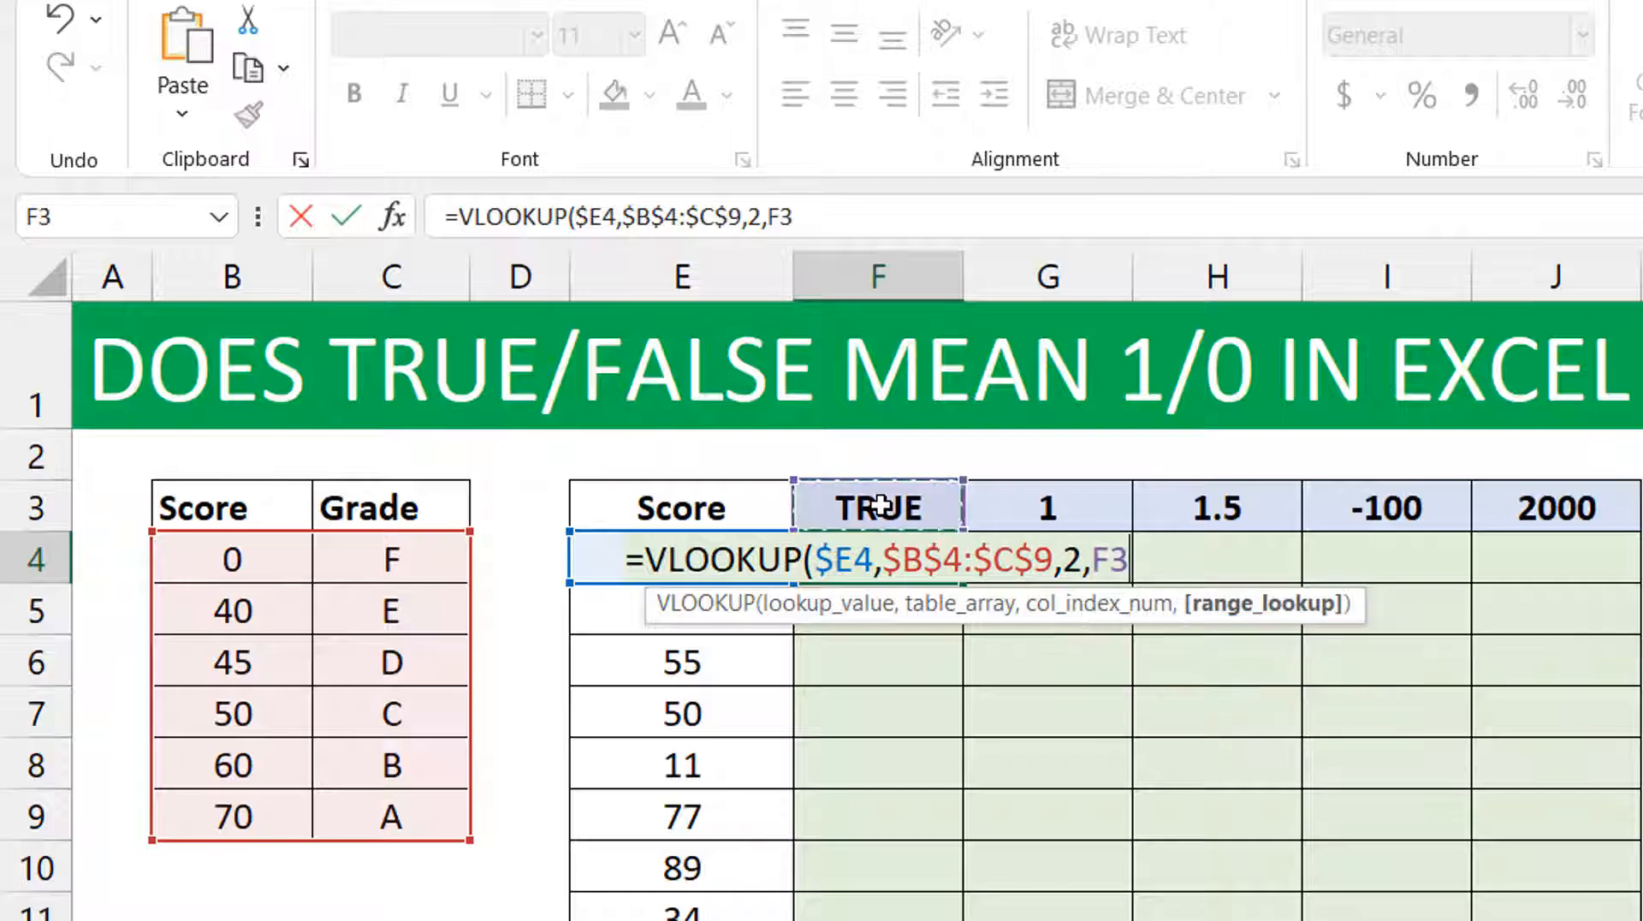
pyautogui.press('F4')
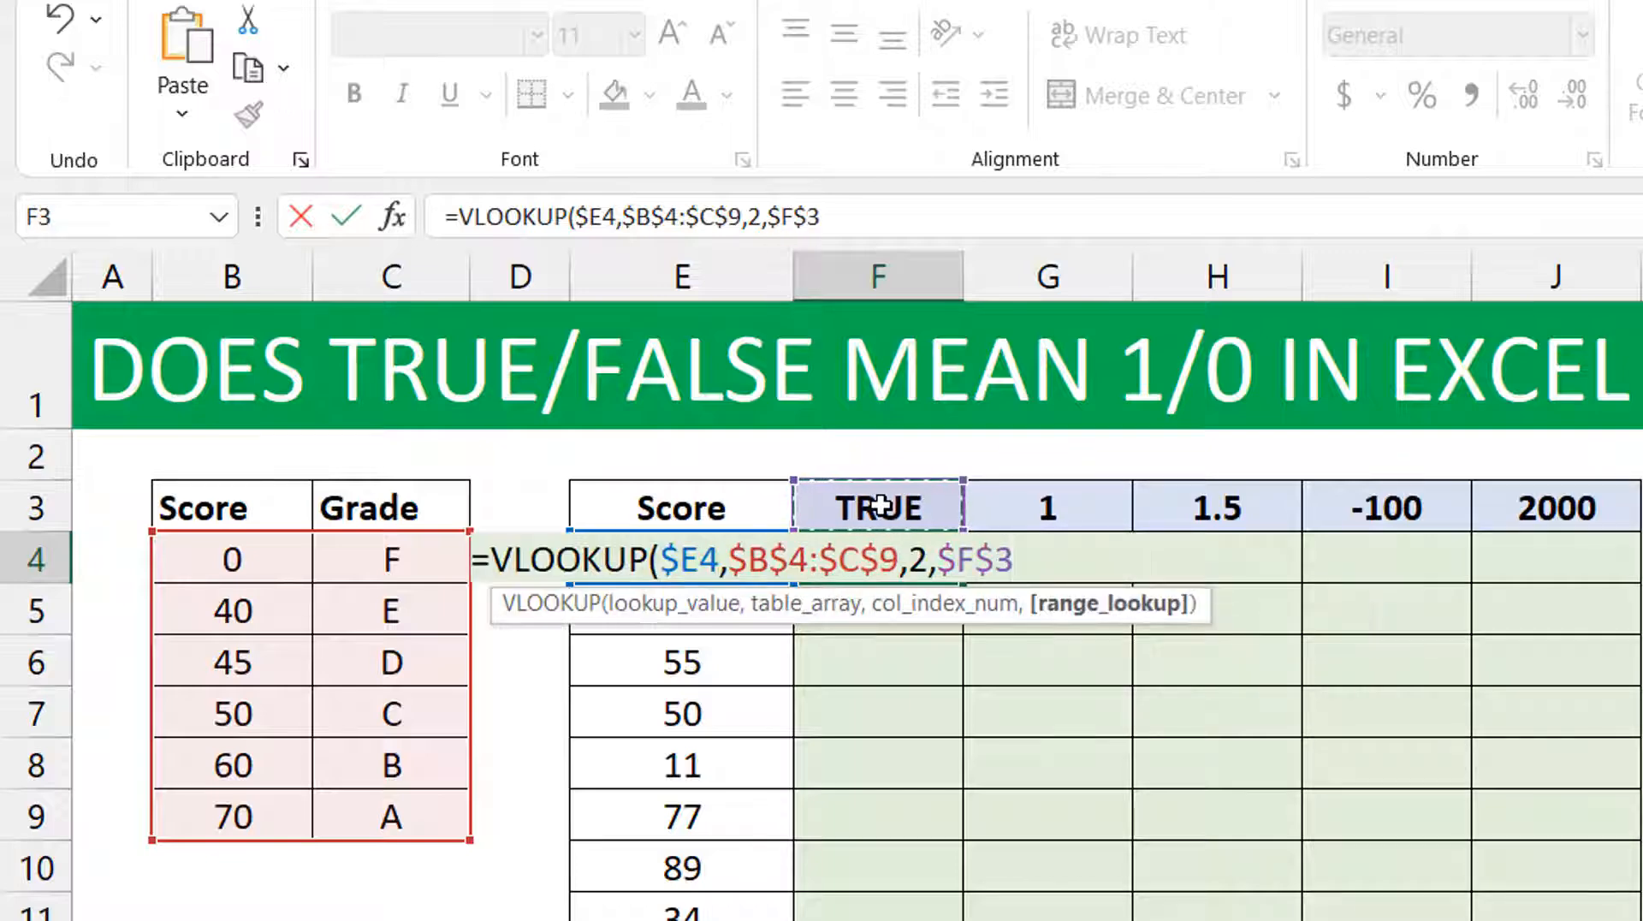
pyautogui.press('F4')
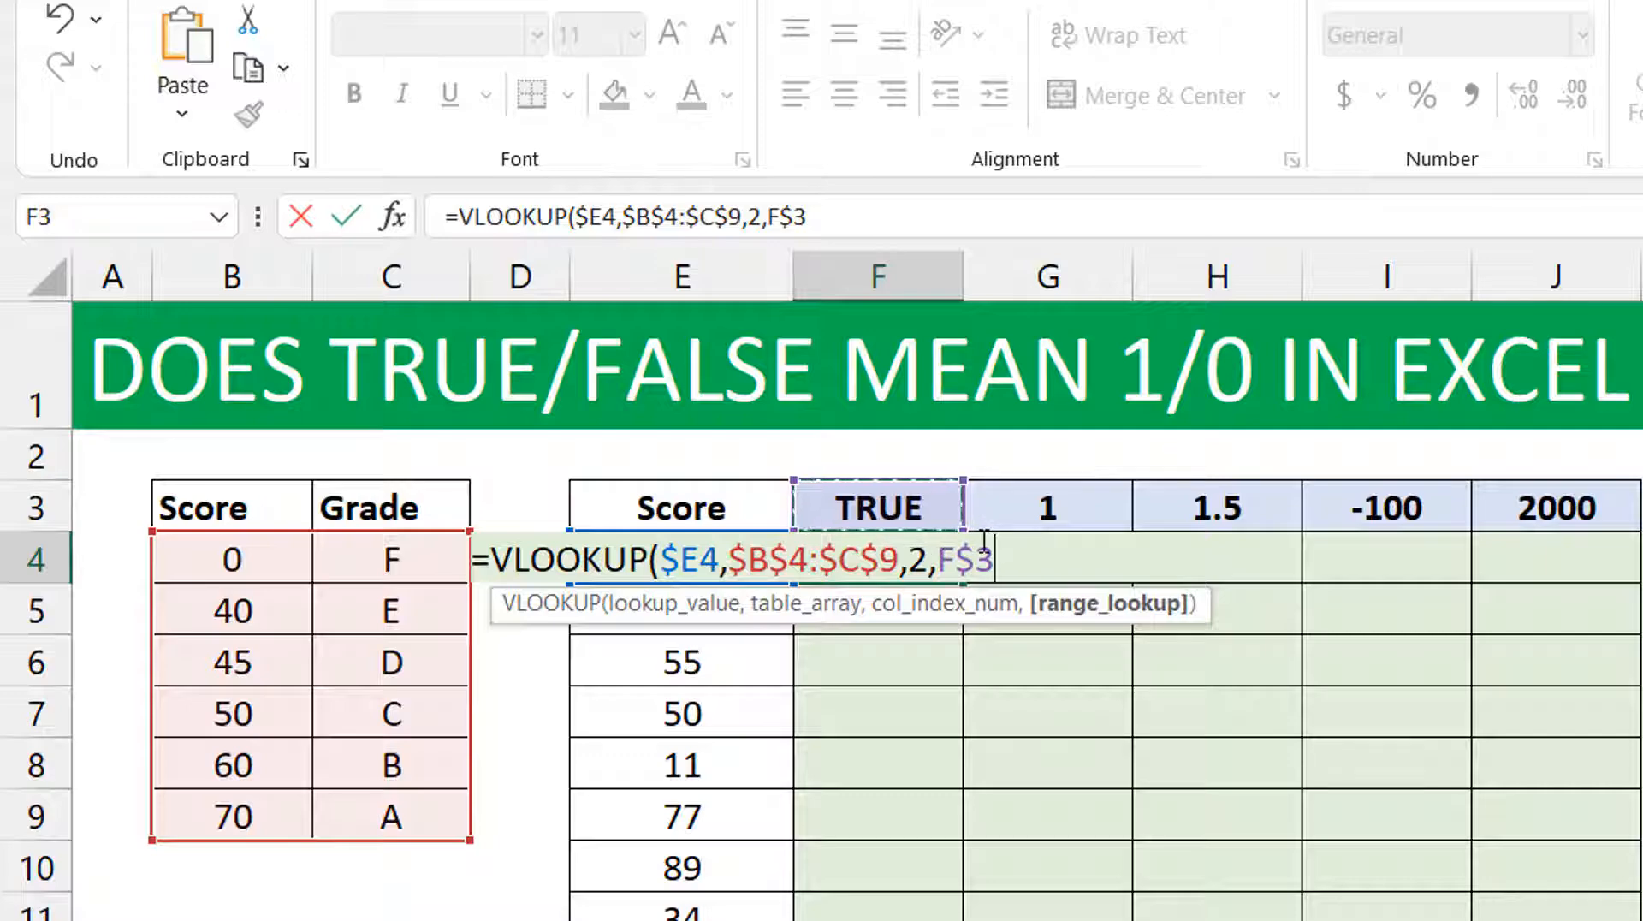
pyautogui.write(')')
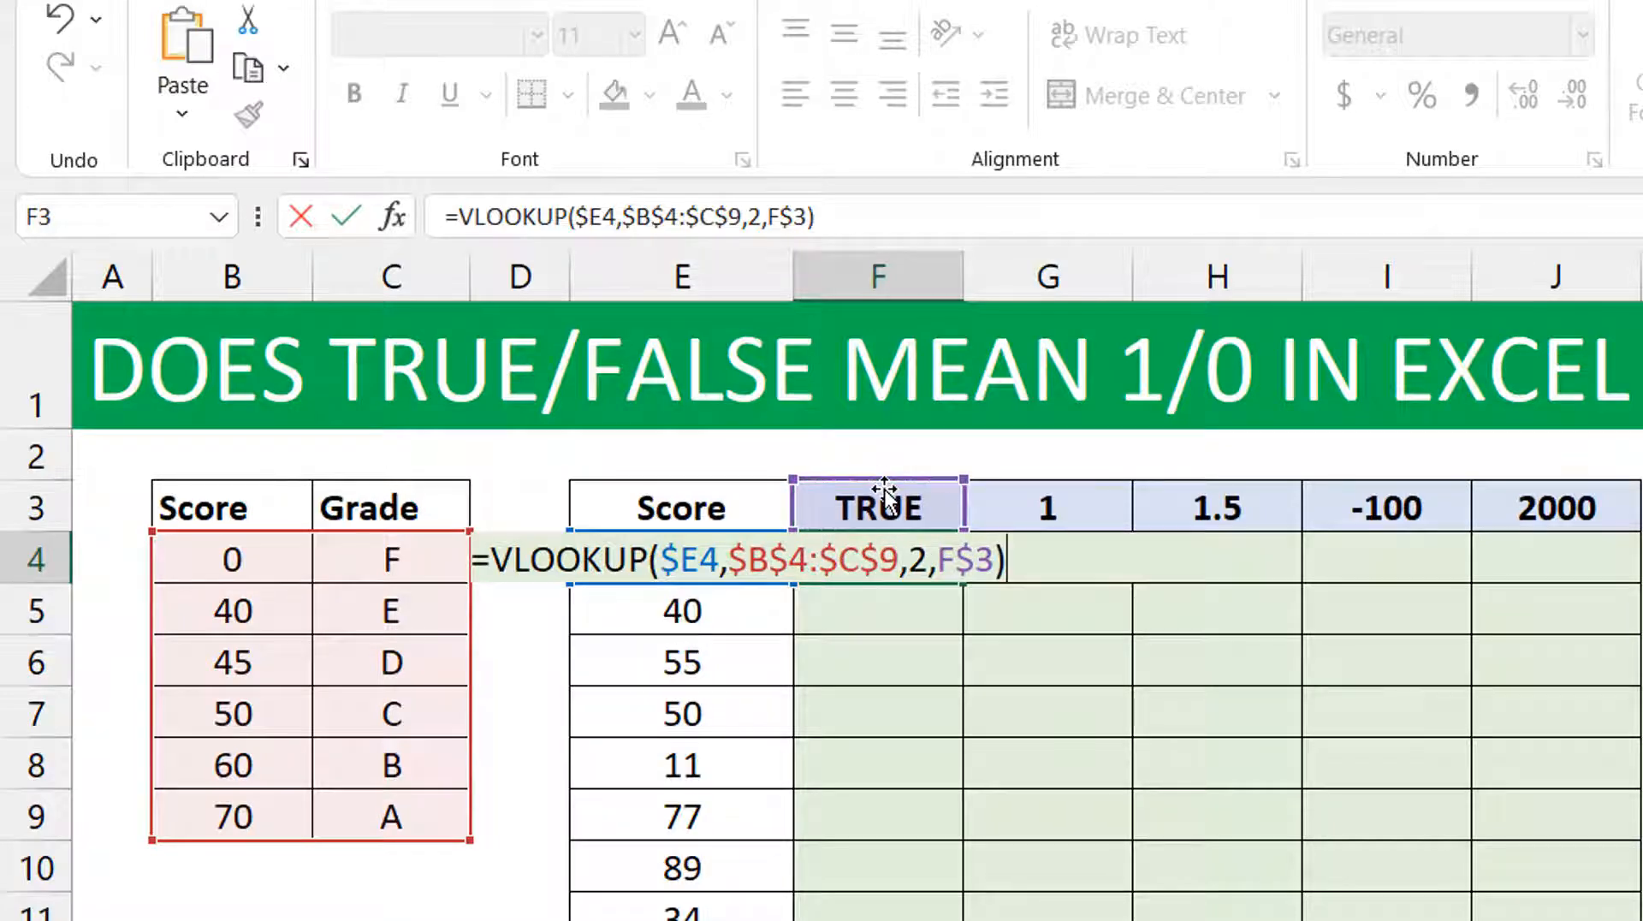
pyautogui.hotkey('ctrl', 'Return')
# Copy the F4 formula across to J4 and fill the row down through row 13.
pyautogui.moveTo(907, 567); pyautogui.dragTo(1518, 571)
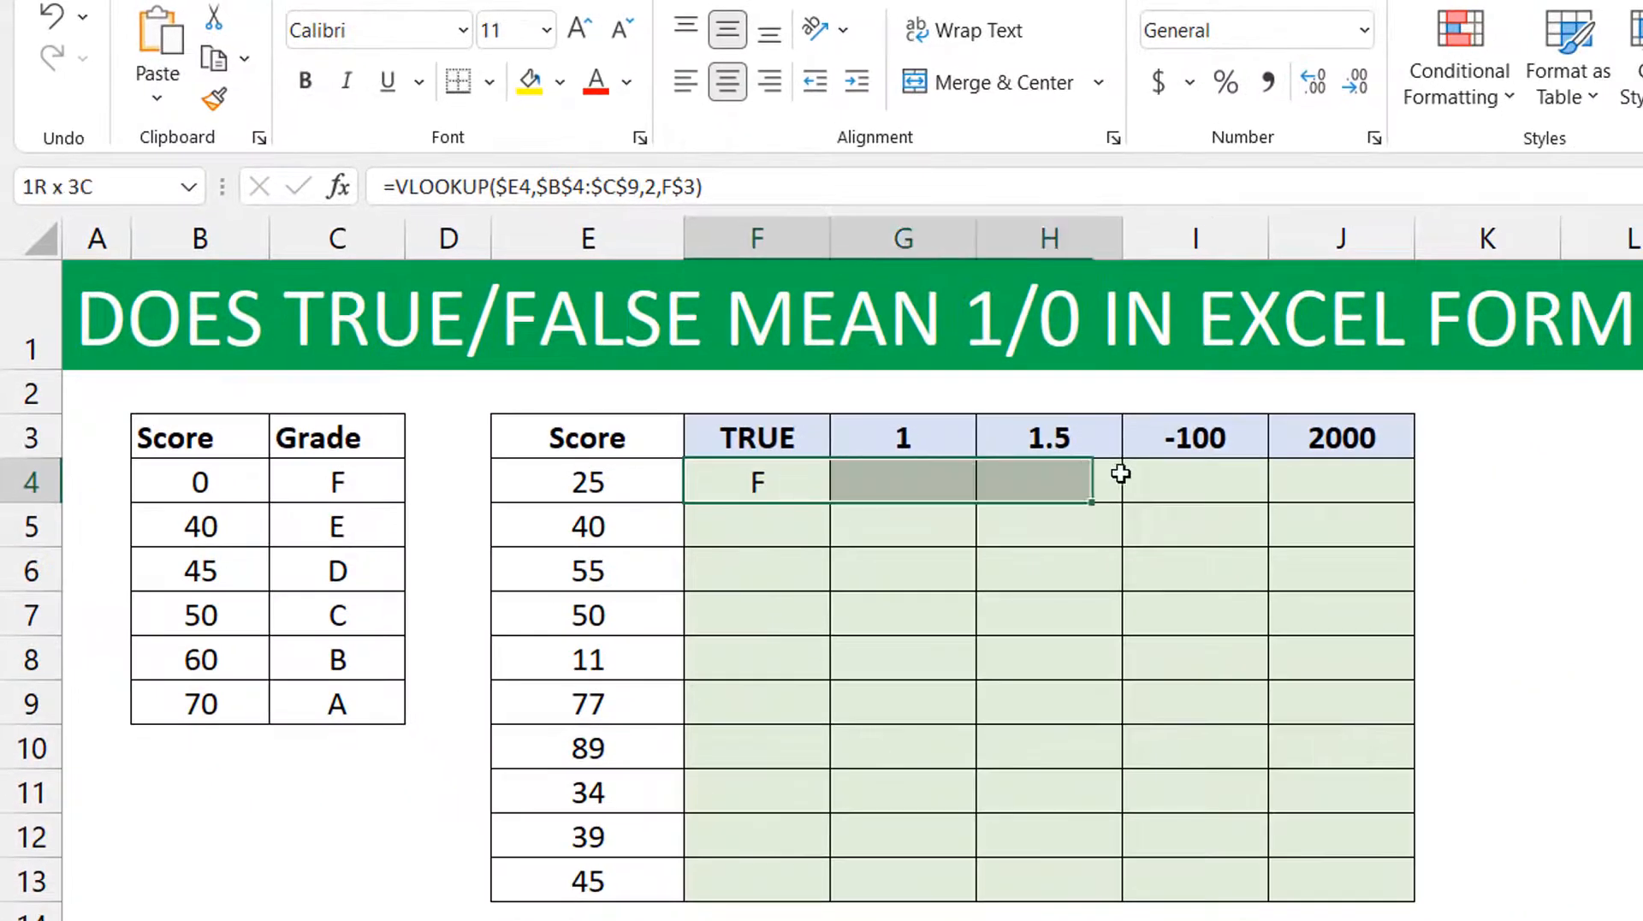
pyautogui.moveTo(1307, 492); pyautogui.dragTo(1308, 492)
pyautogui.hotkey('ctrl', 'r')
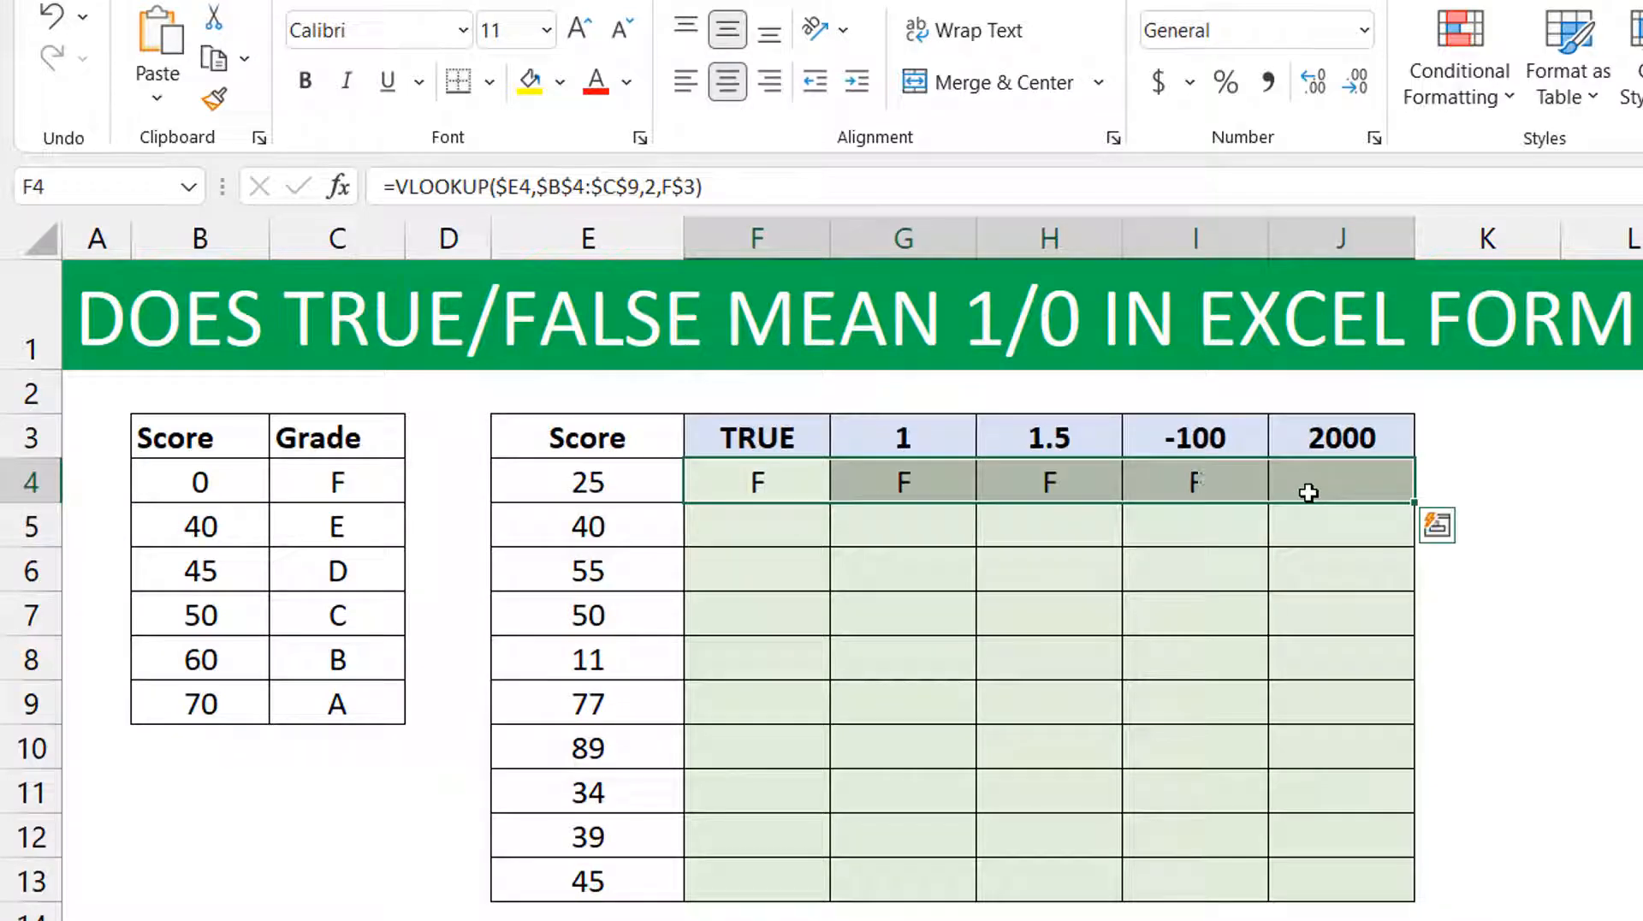
pyautogui.doubleClick(1413, 498)
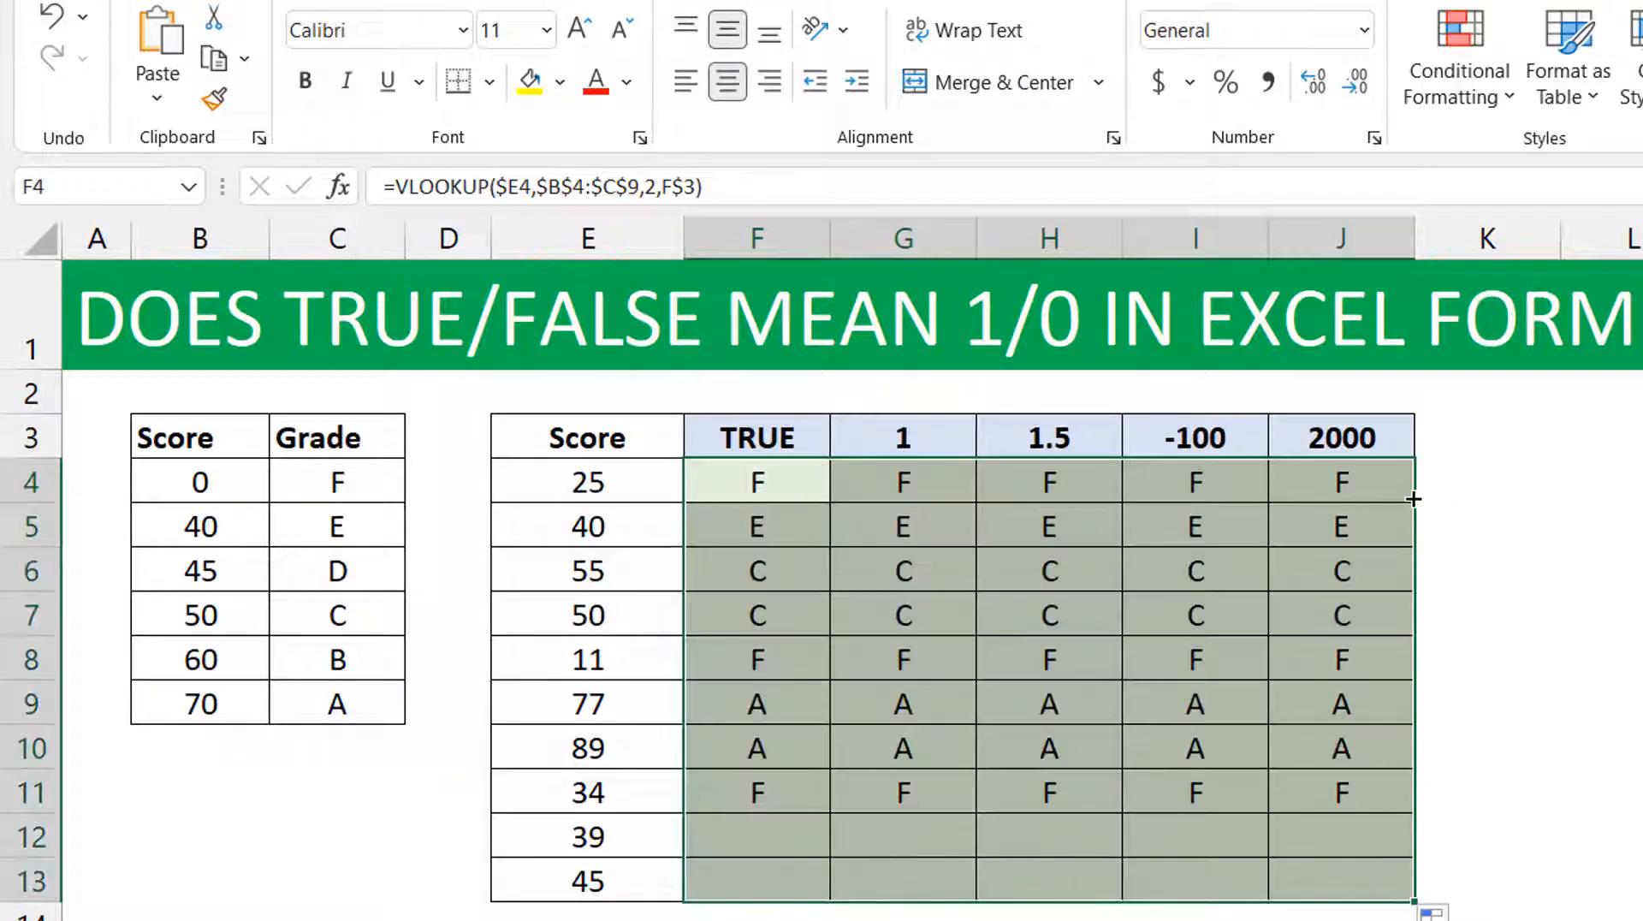
# Inspect the VLOOKUP formulas in F4 through I4, checking which header cell each uses for range_lookup.
pyautogui.click(787, 482)
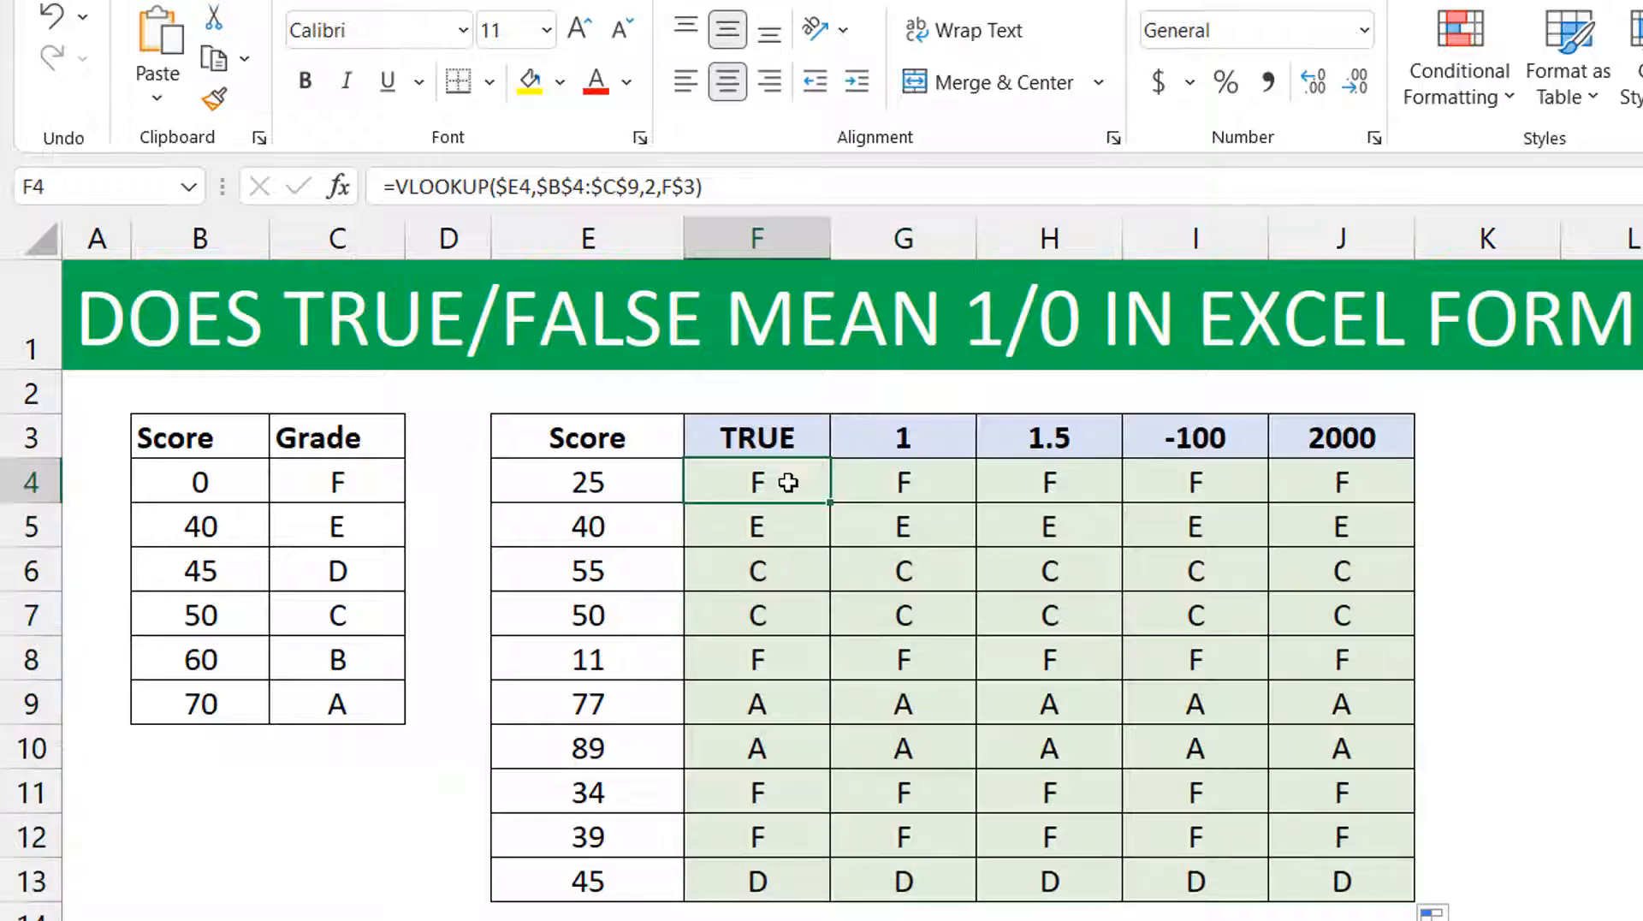
pyautogui.click(931, 490)
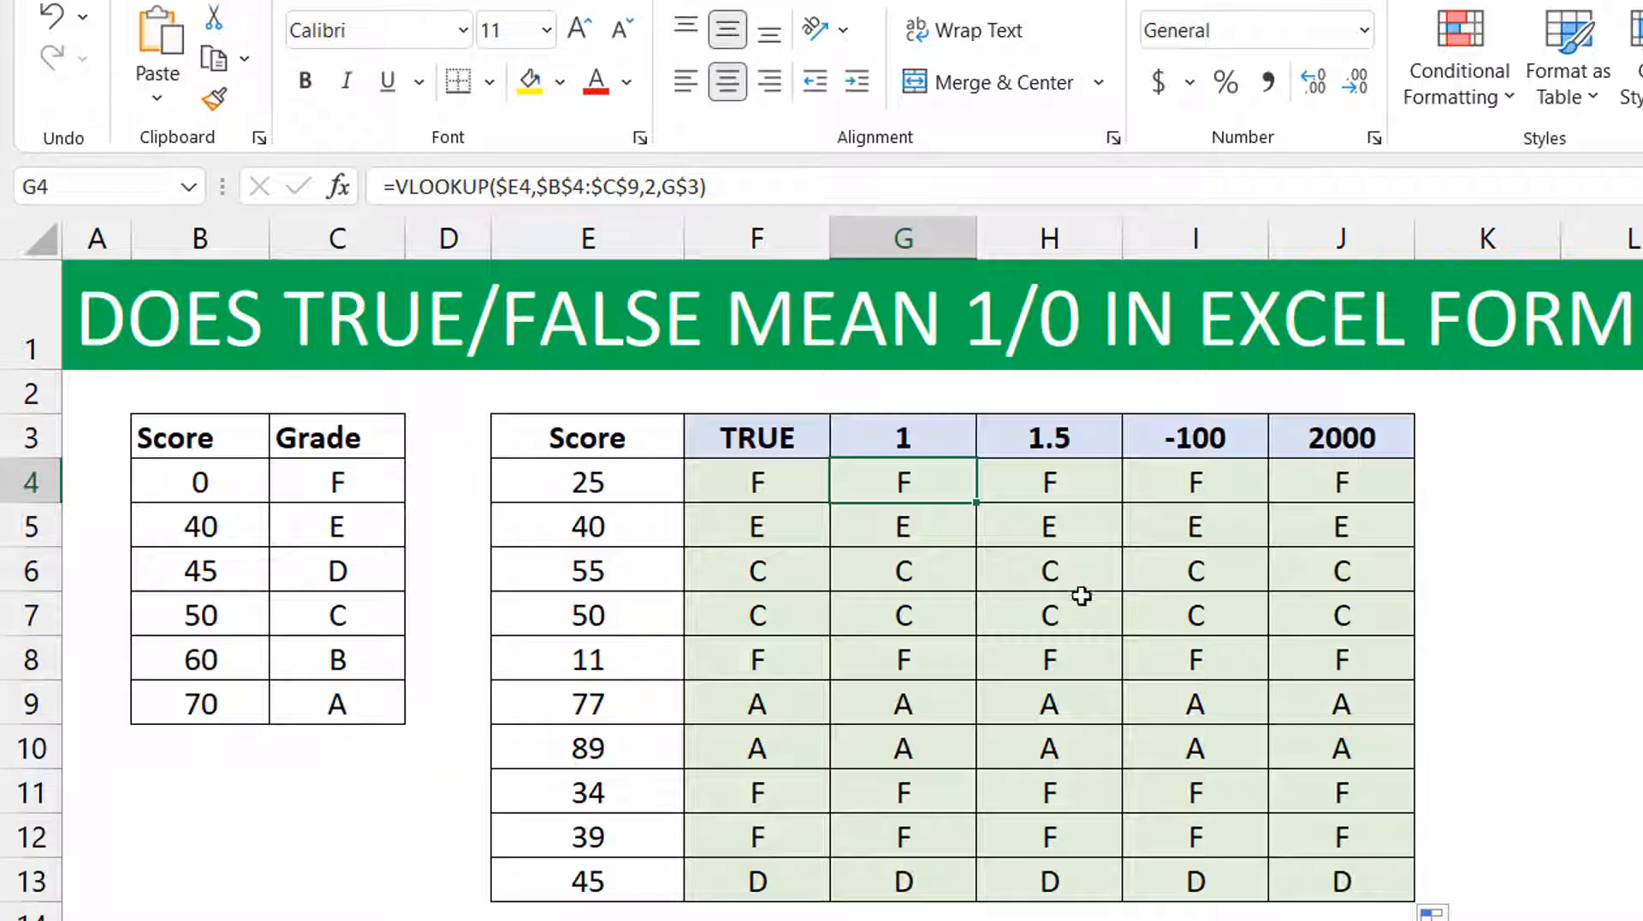
pyautogui.click(1061, 477)
pyautogui.doubleClick(1061, 478)
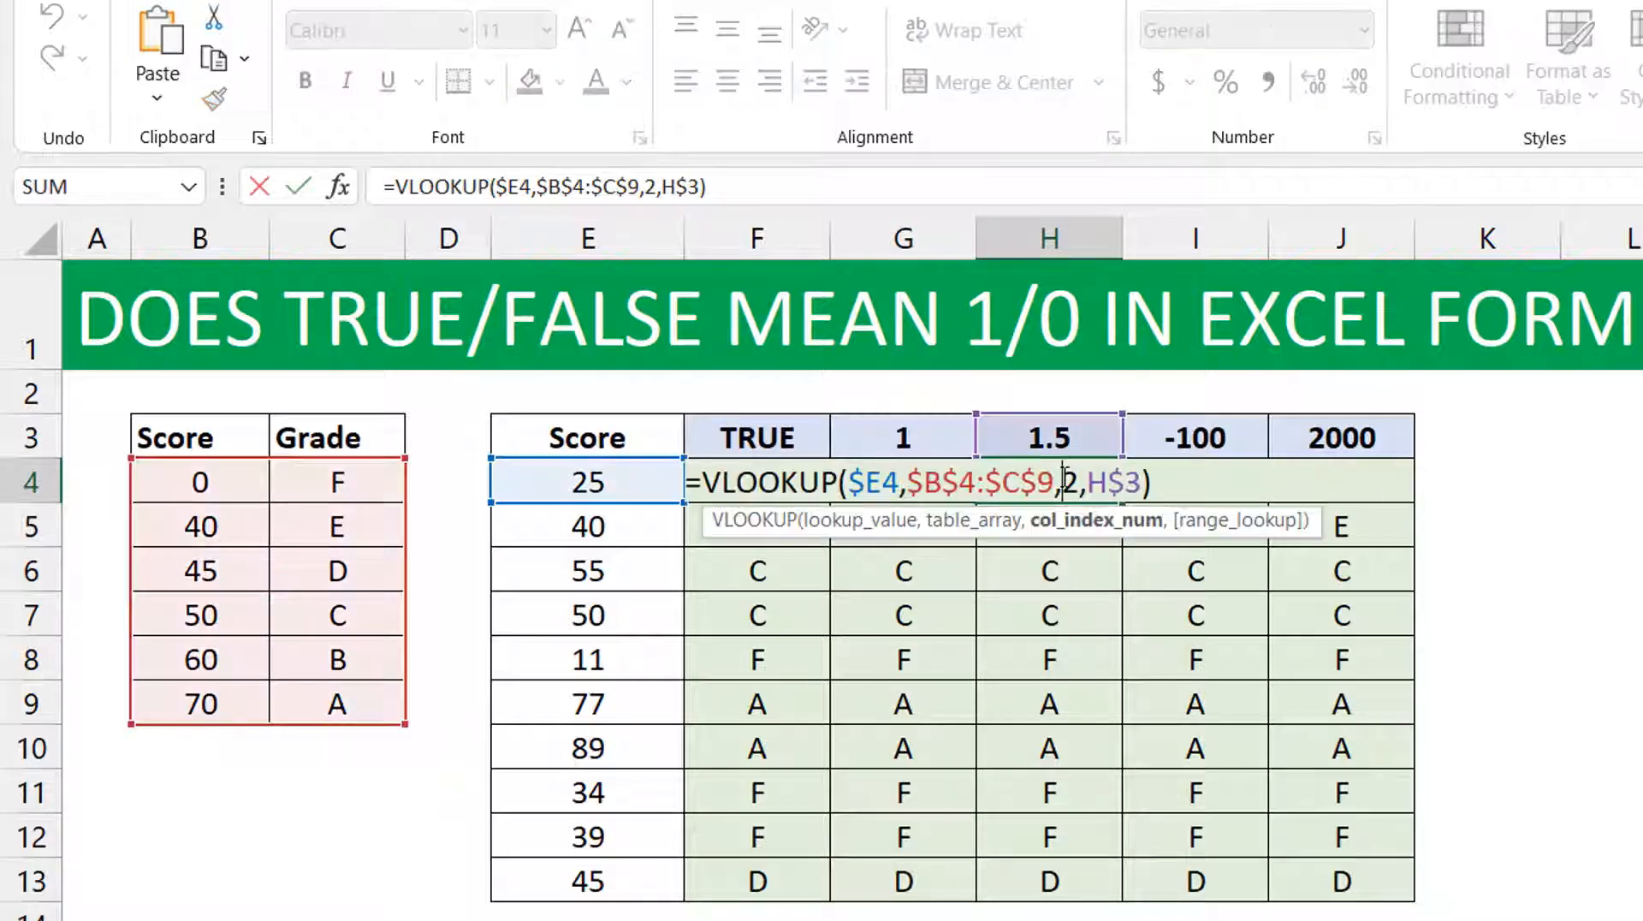
pyautogui.press('Escape')
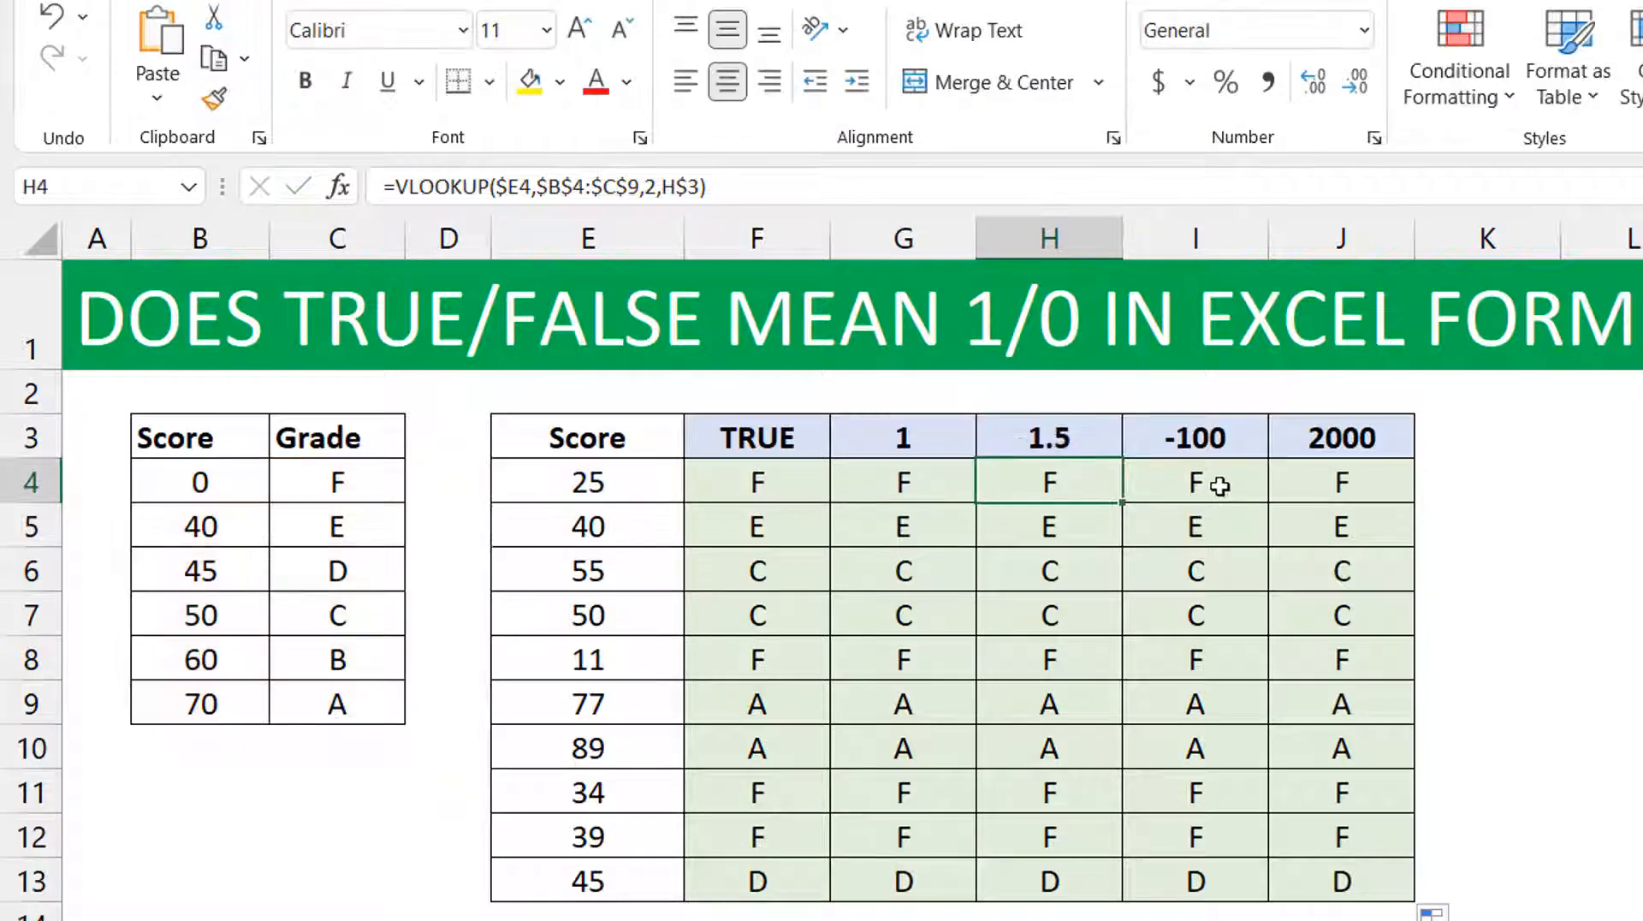
pyautogui.click(1220, 479)
pyautogui.doubleClick(1219, 479)
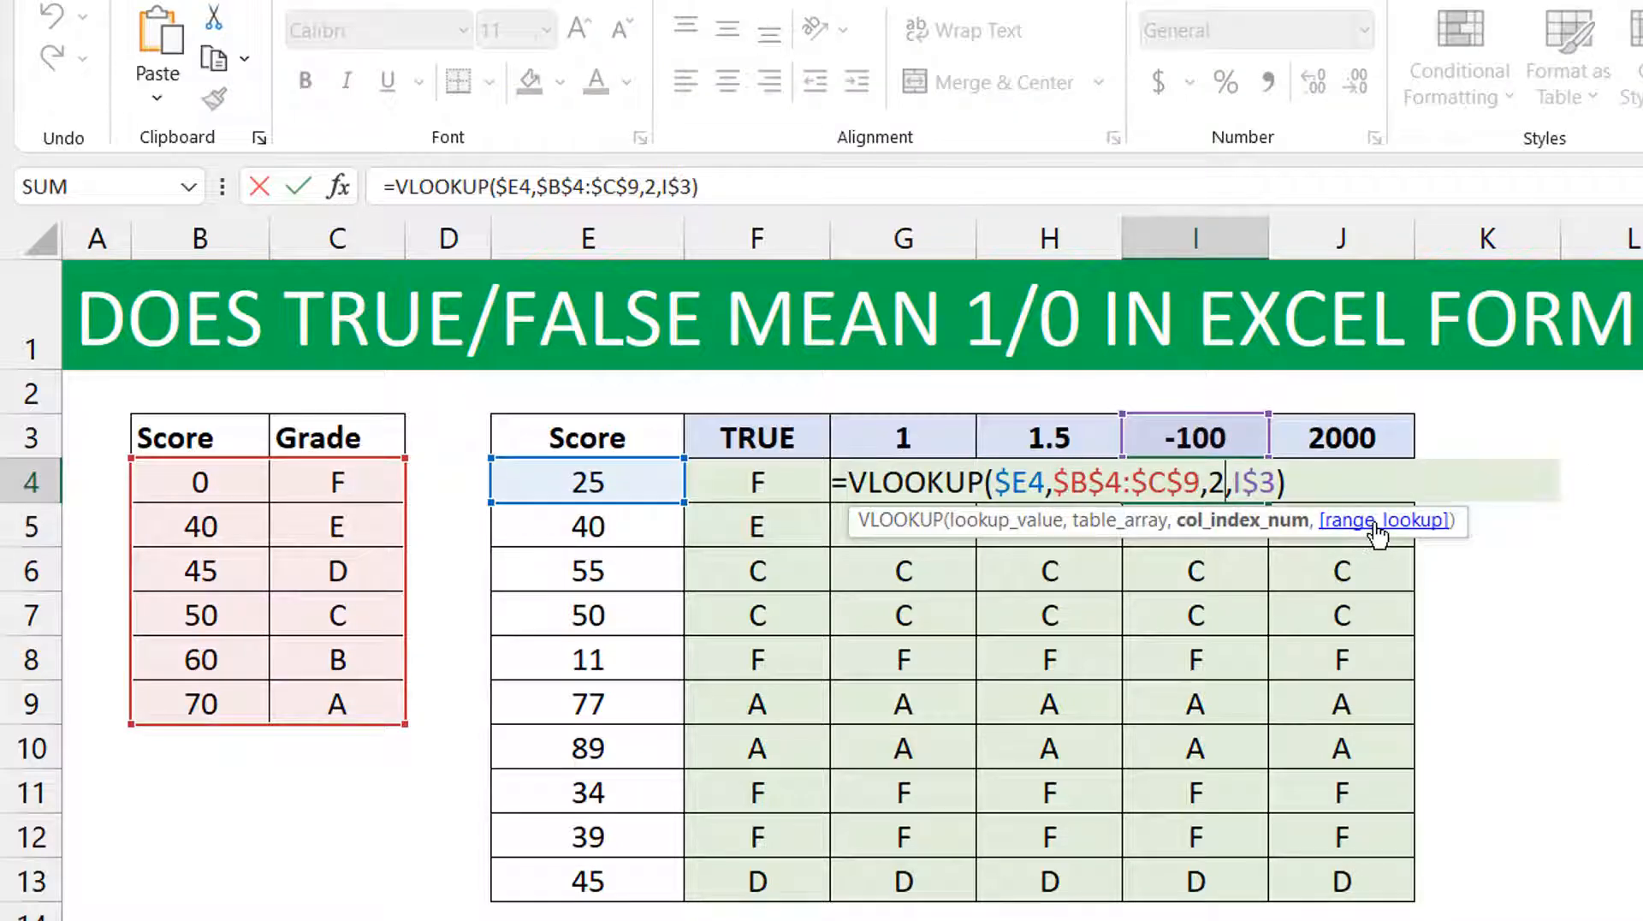
pyautogui.press('Escape')
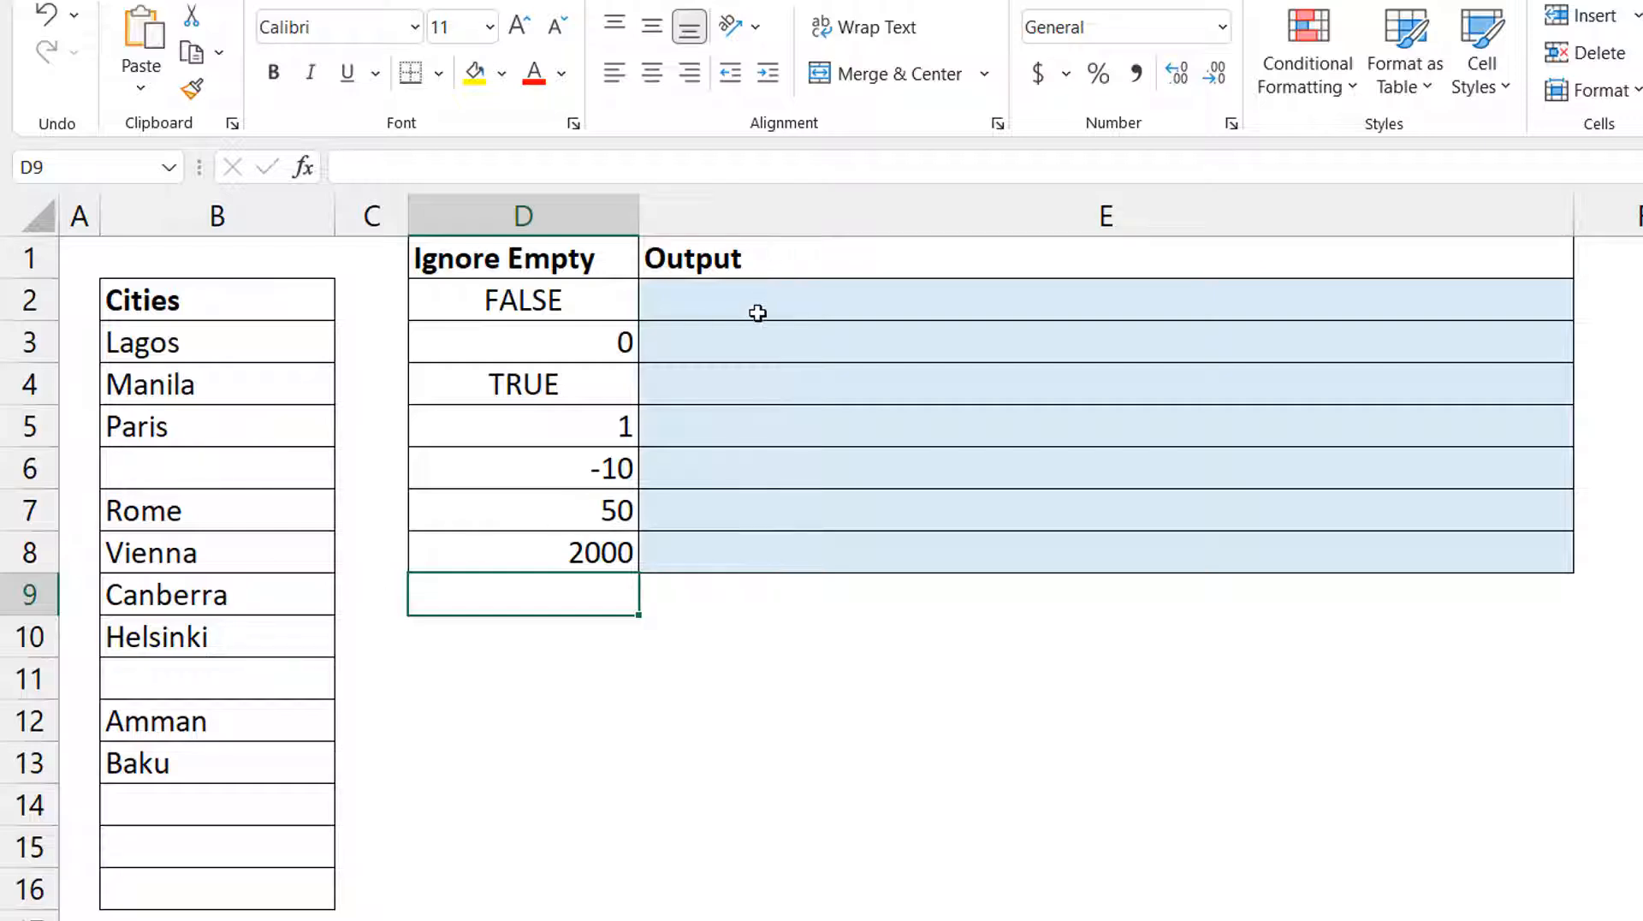
# Start a TEXTJOIN formula in E2 with a comma as the delimiter and column-locked $D2 as the ignore_empty argument.
pyautogui.click(730, 310)
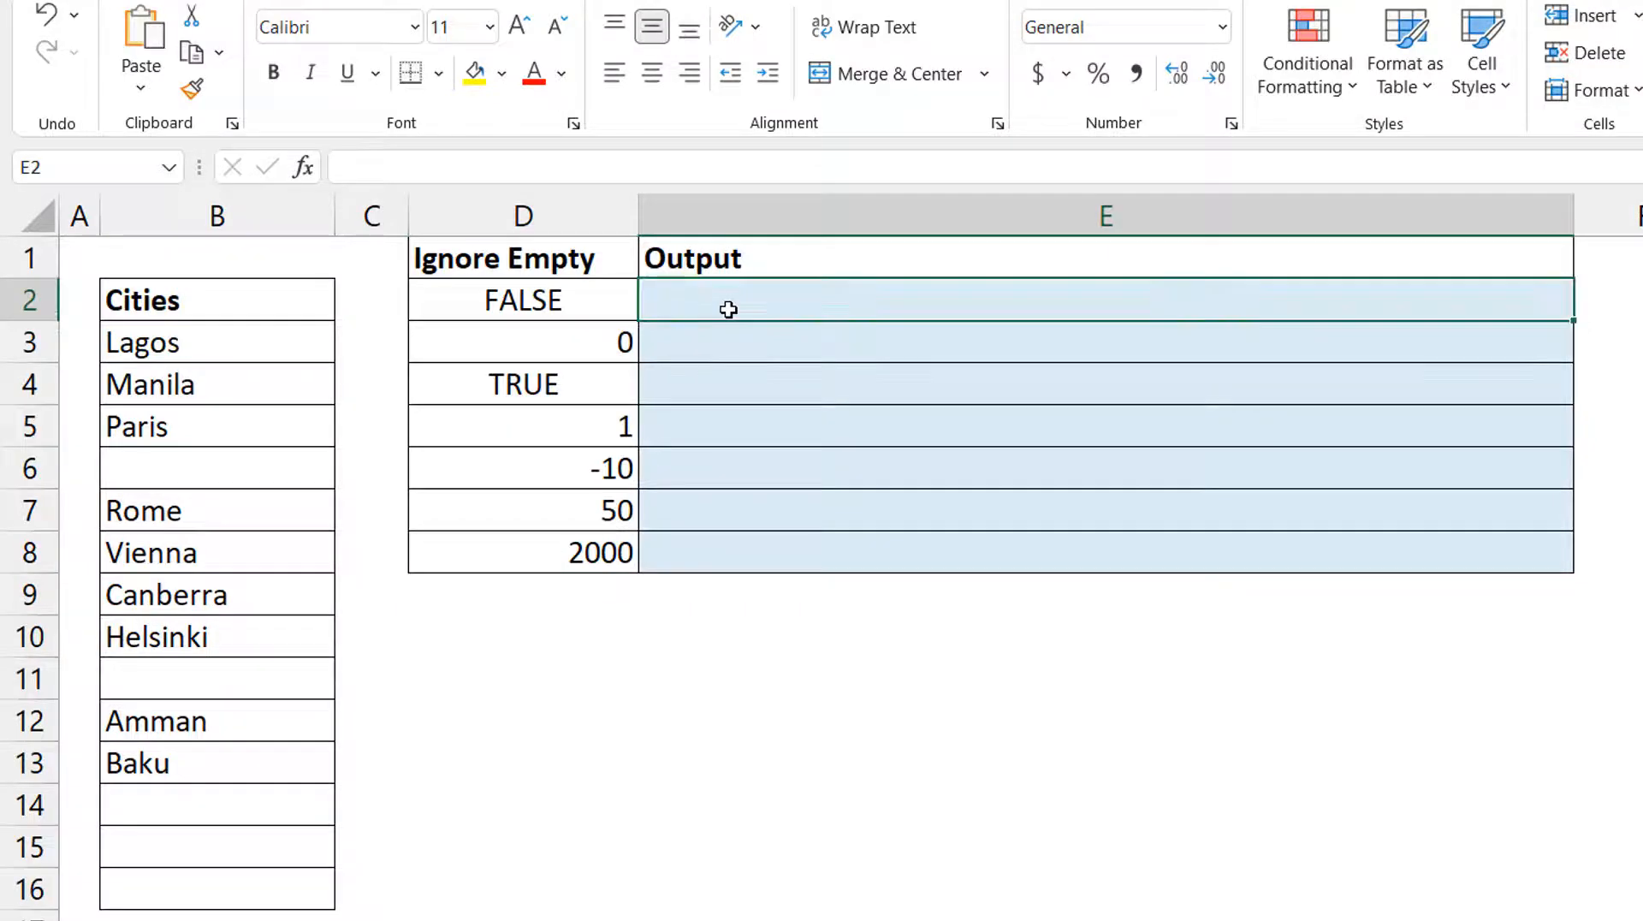
pyautogui.write('=textj')
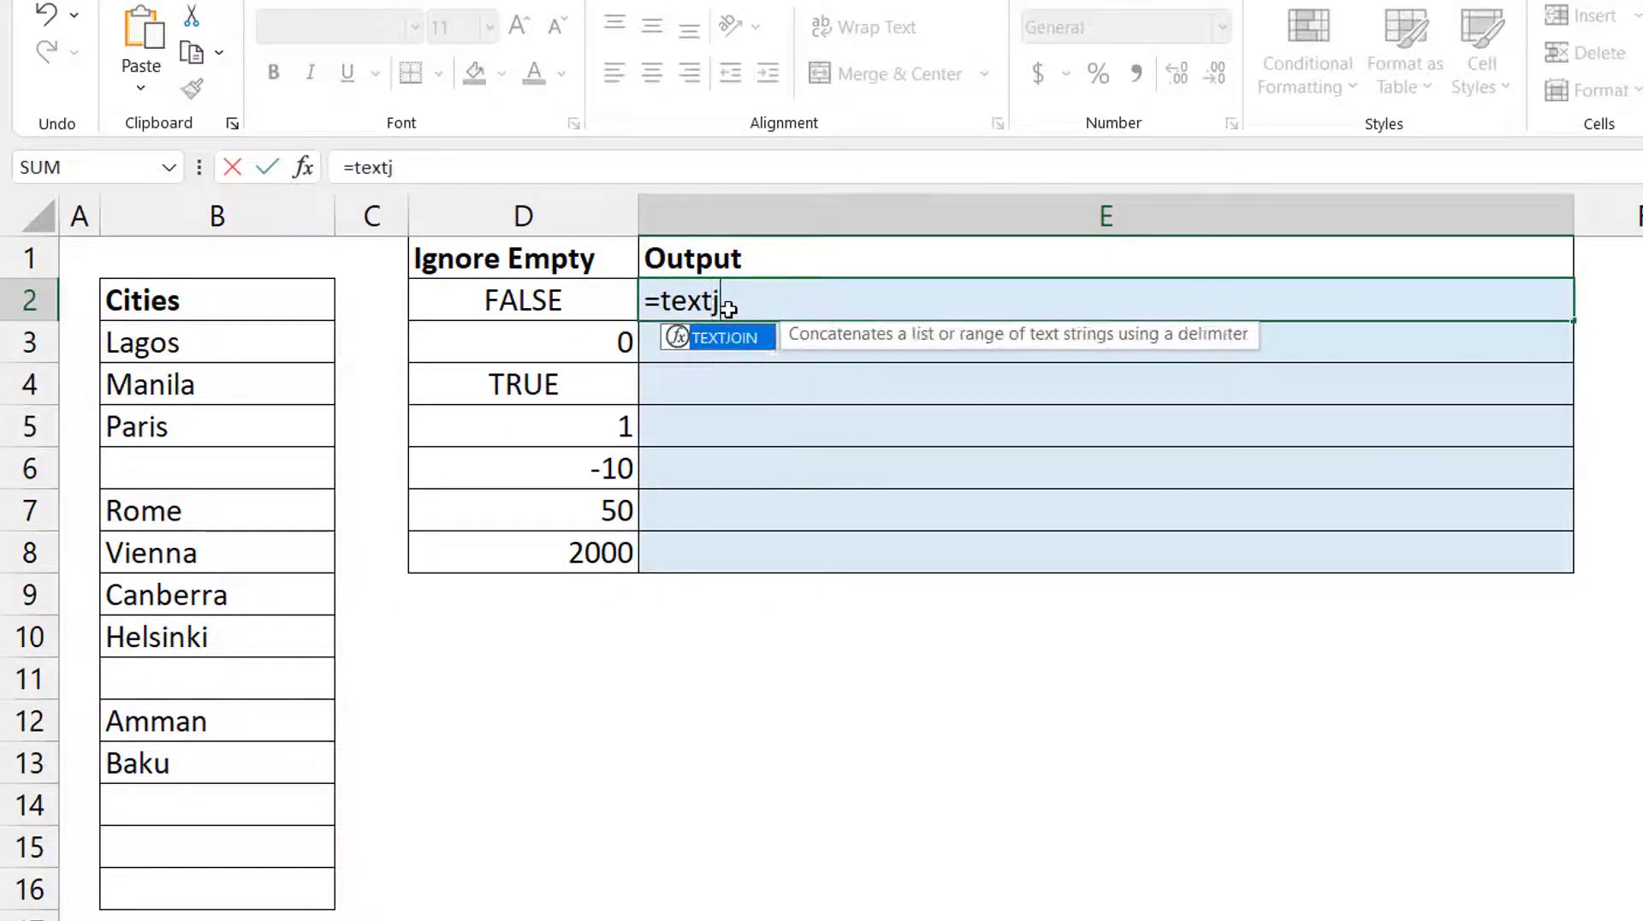
pyautogui.press('Tab')
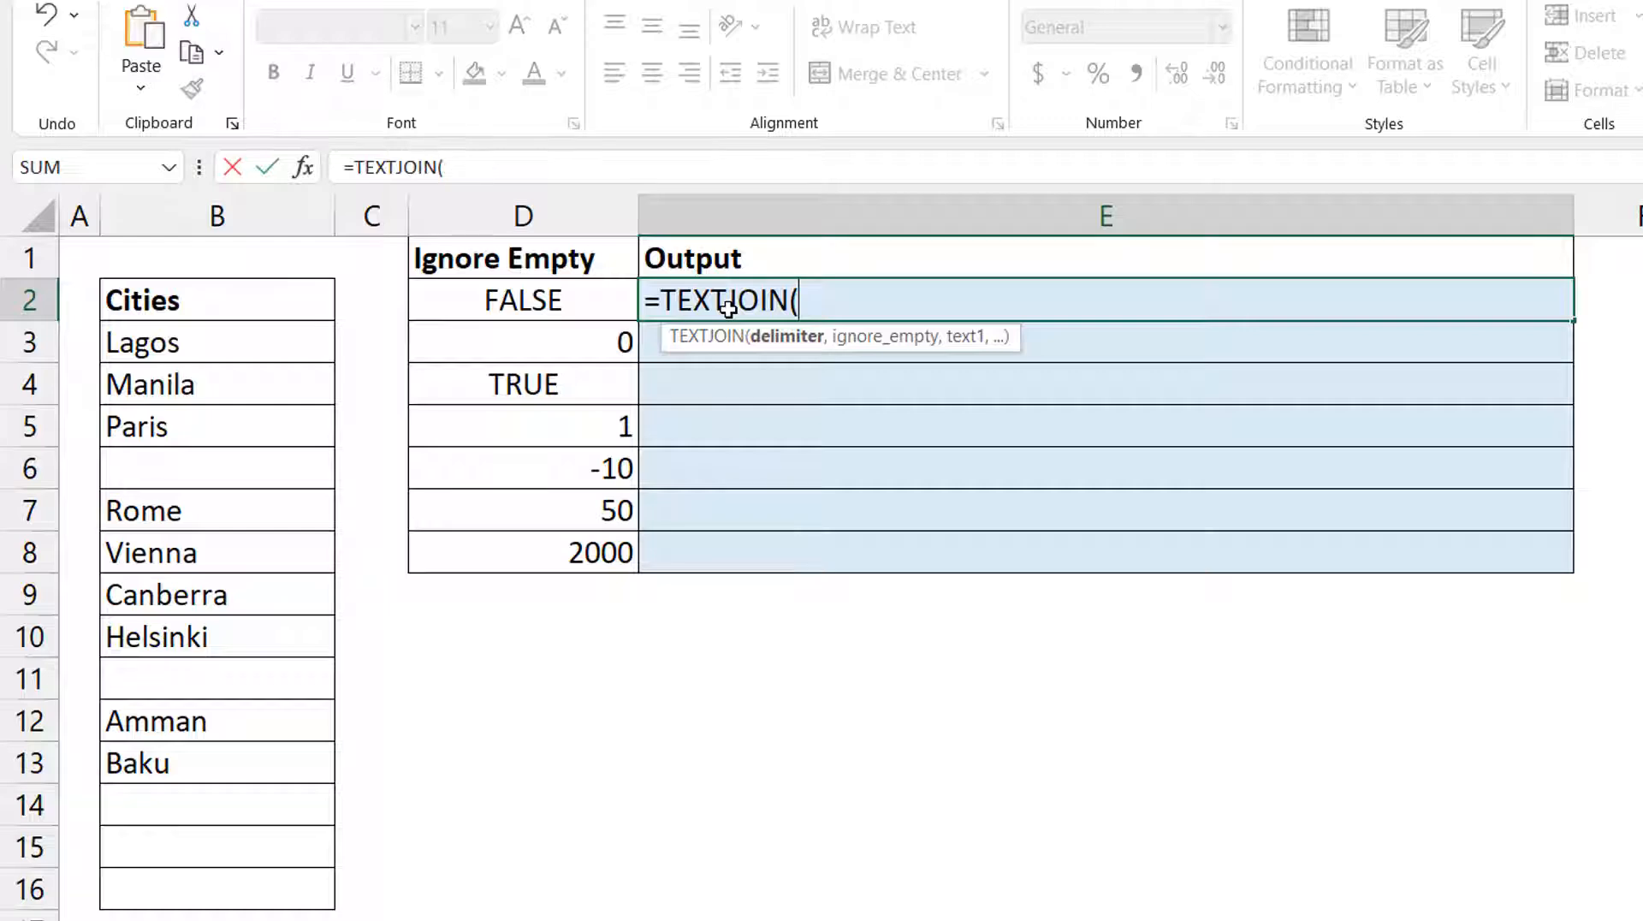
pyautogui.write('",",')
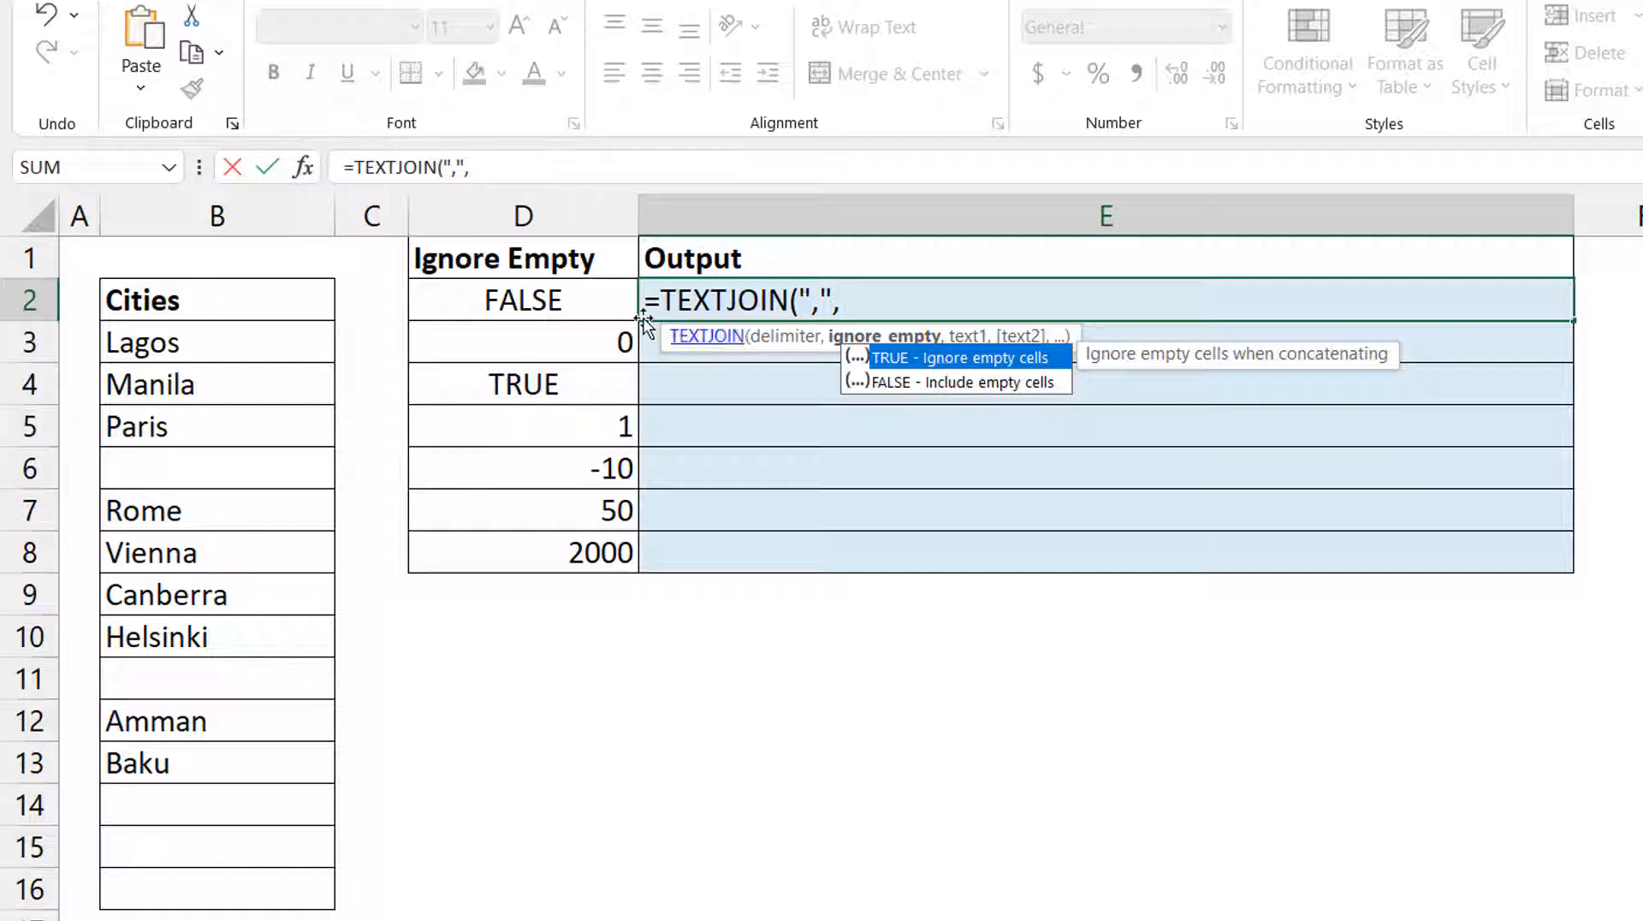
pyautogui.click(570, 301)
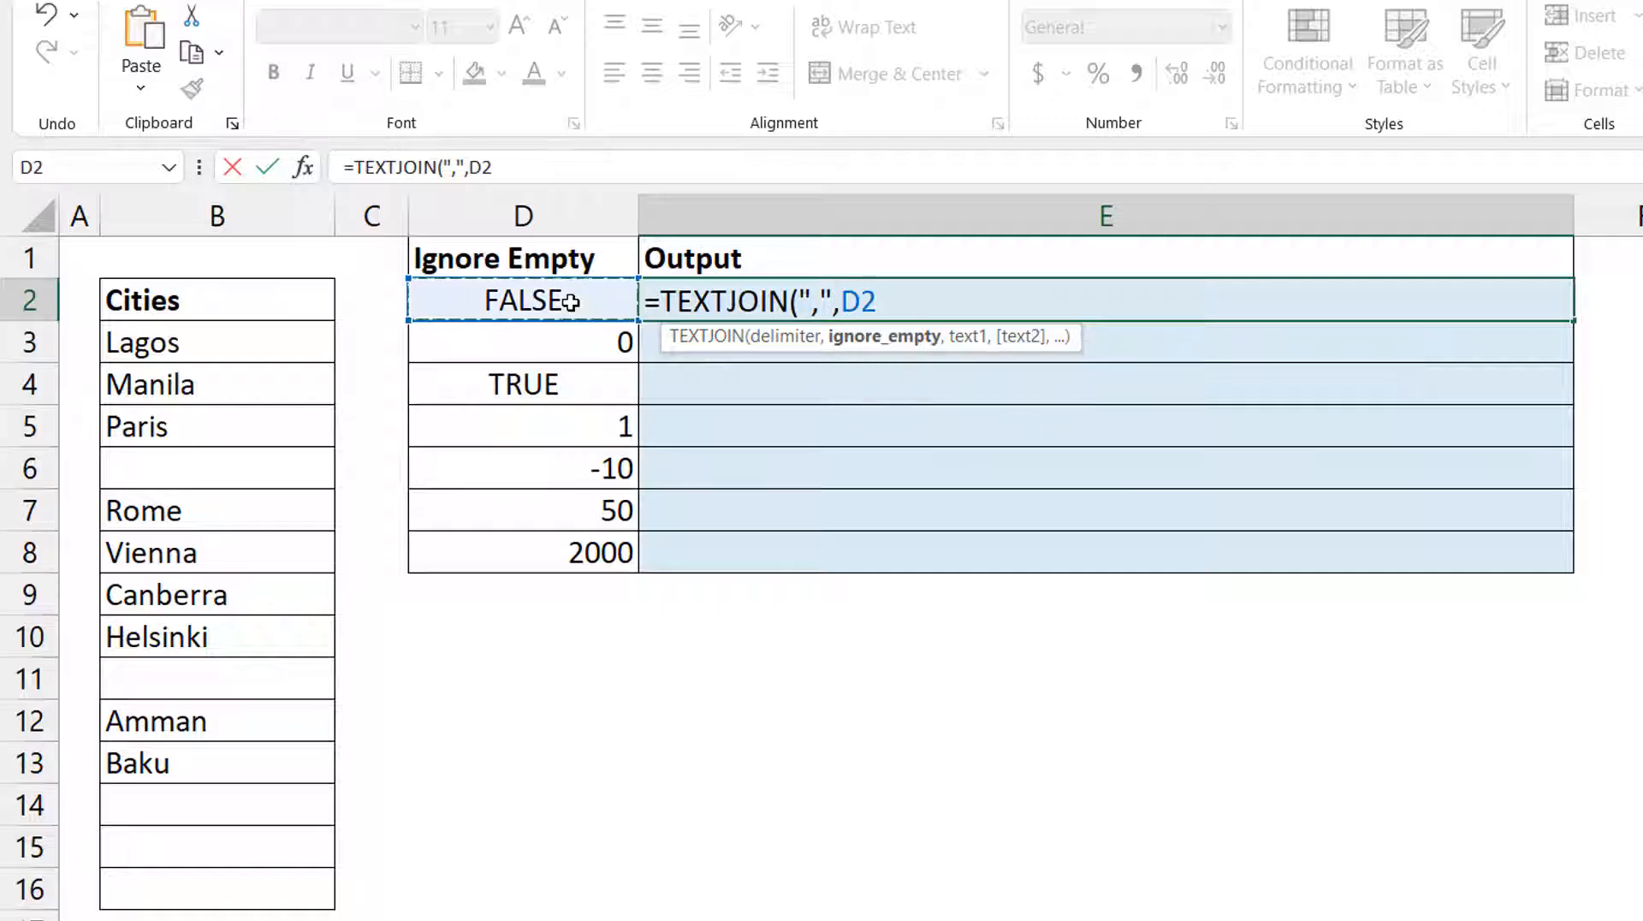
pyautogui.press('F4')
pyautogui.press('F4')
pyautogui.press('F4')
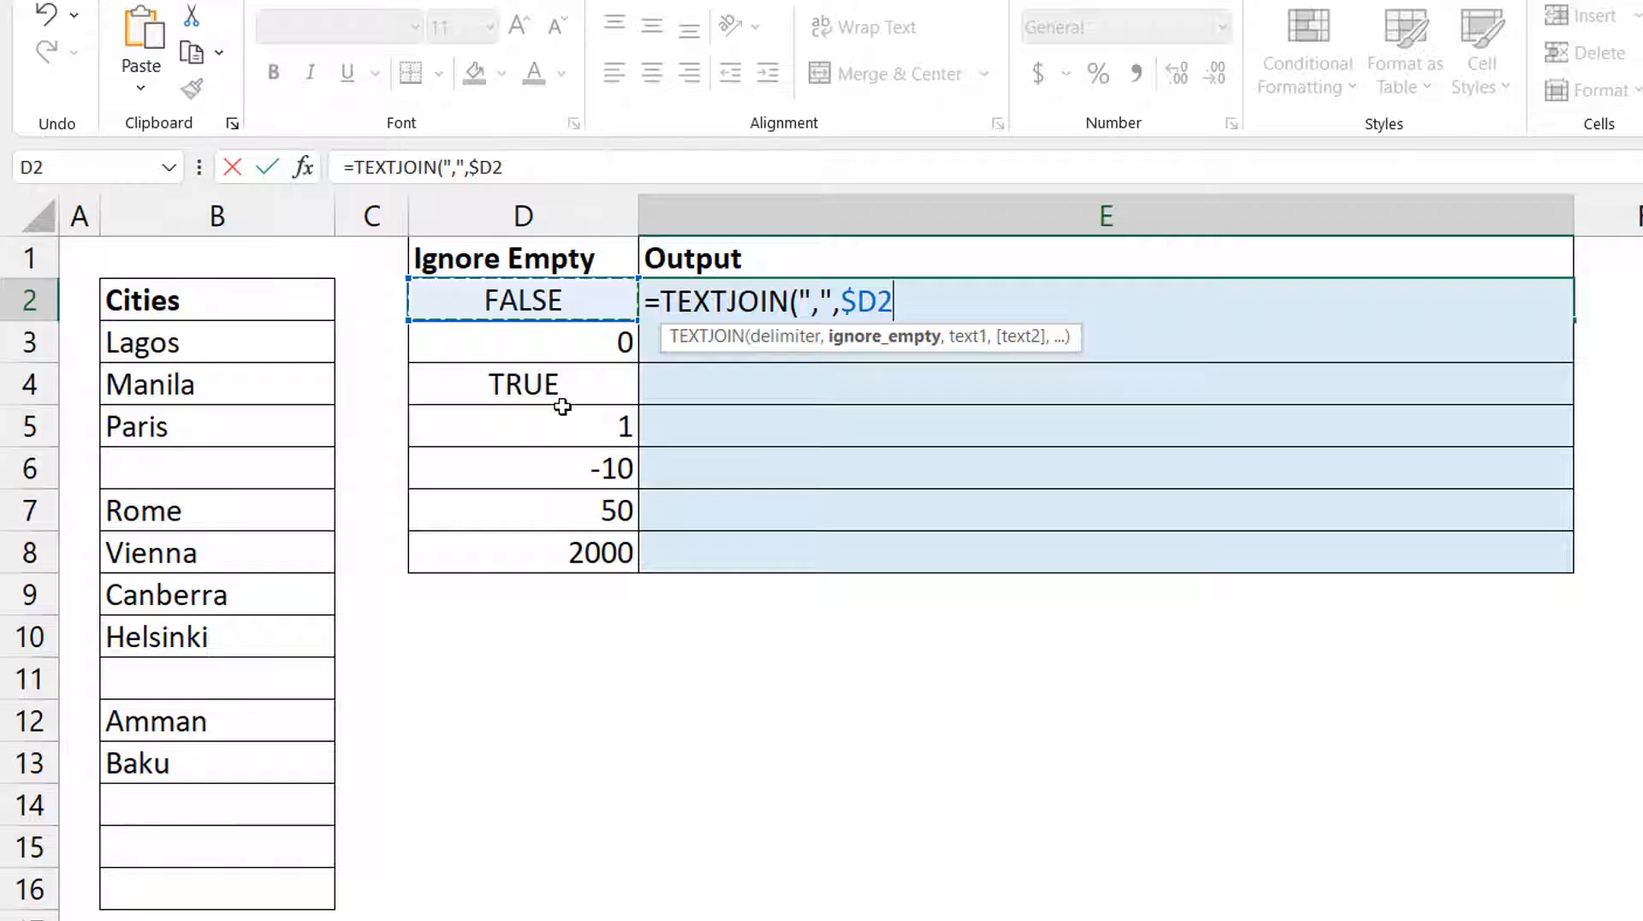
# Complete the E2 TEXTJOIN with the absolute cities range $B$3:$B$16, enter it and fill it down through E8.
pyautogui.write(',')
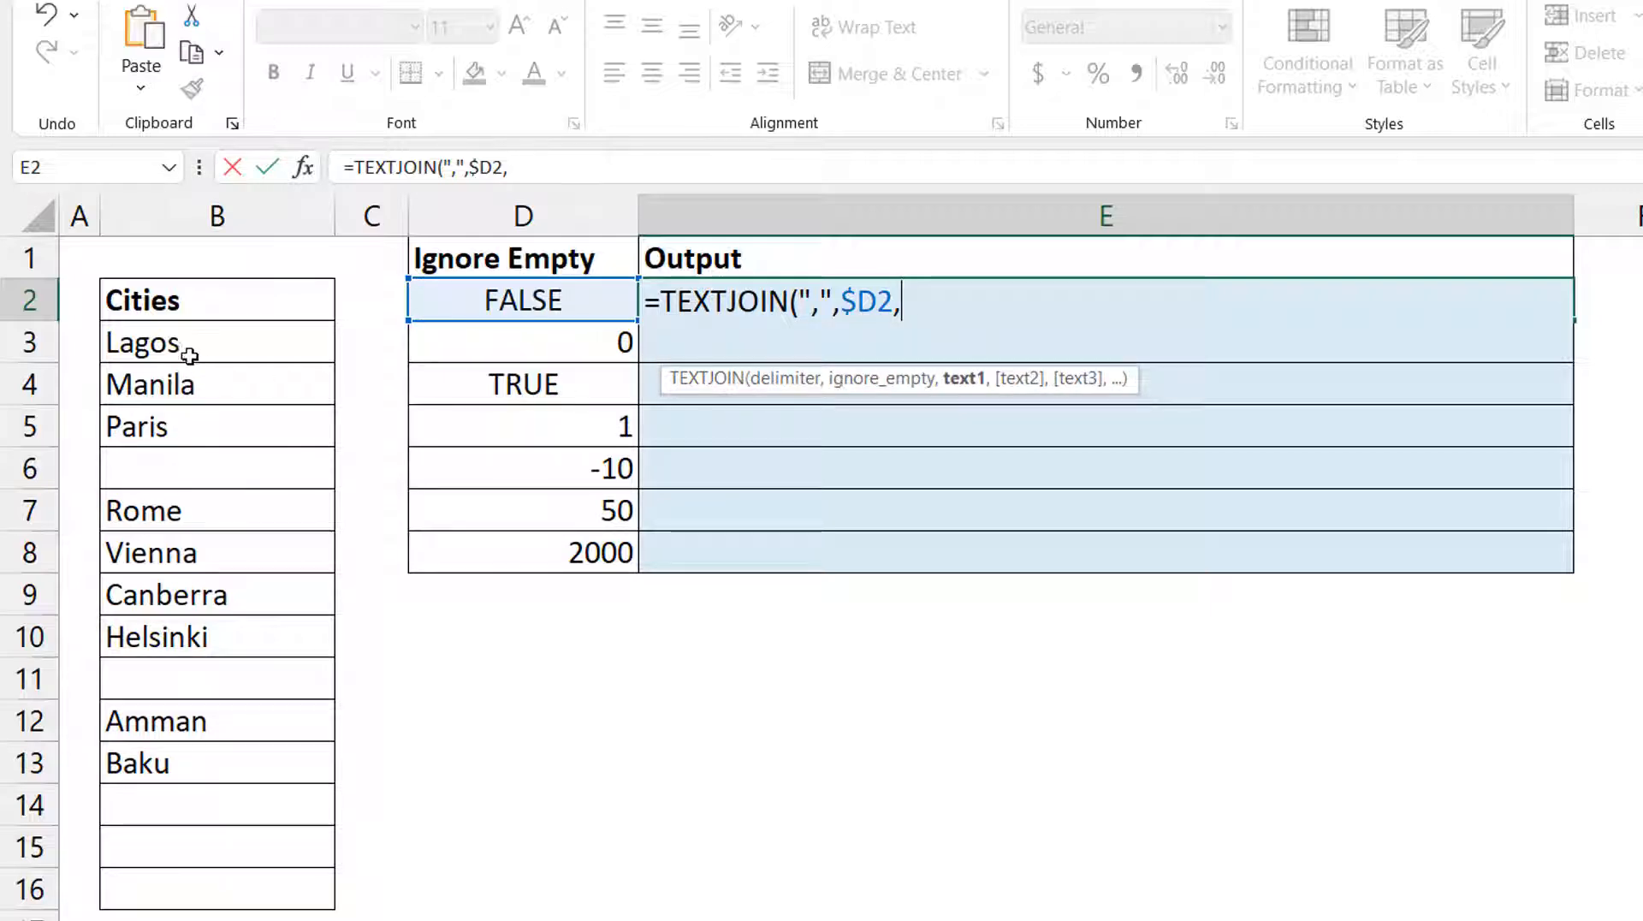
pyautogui.moveTo(183, 346); pyautogui.dragTo(201, 883)
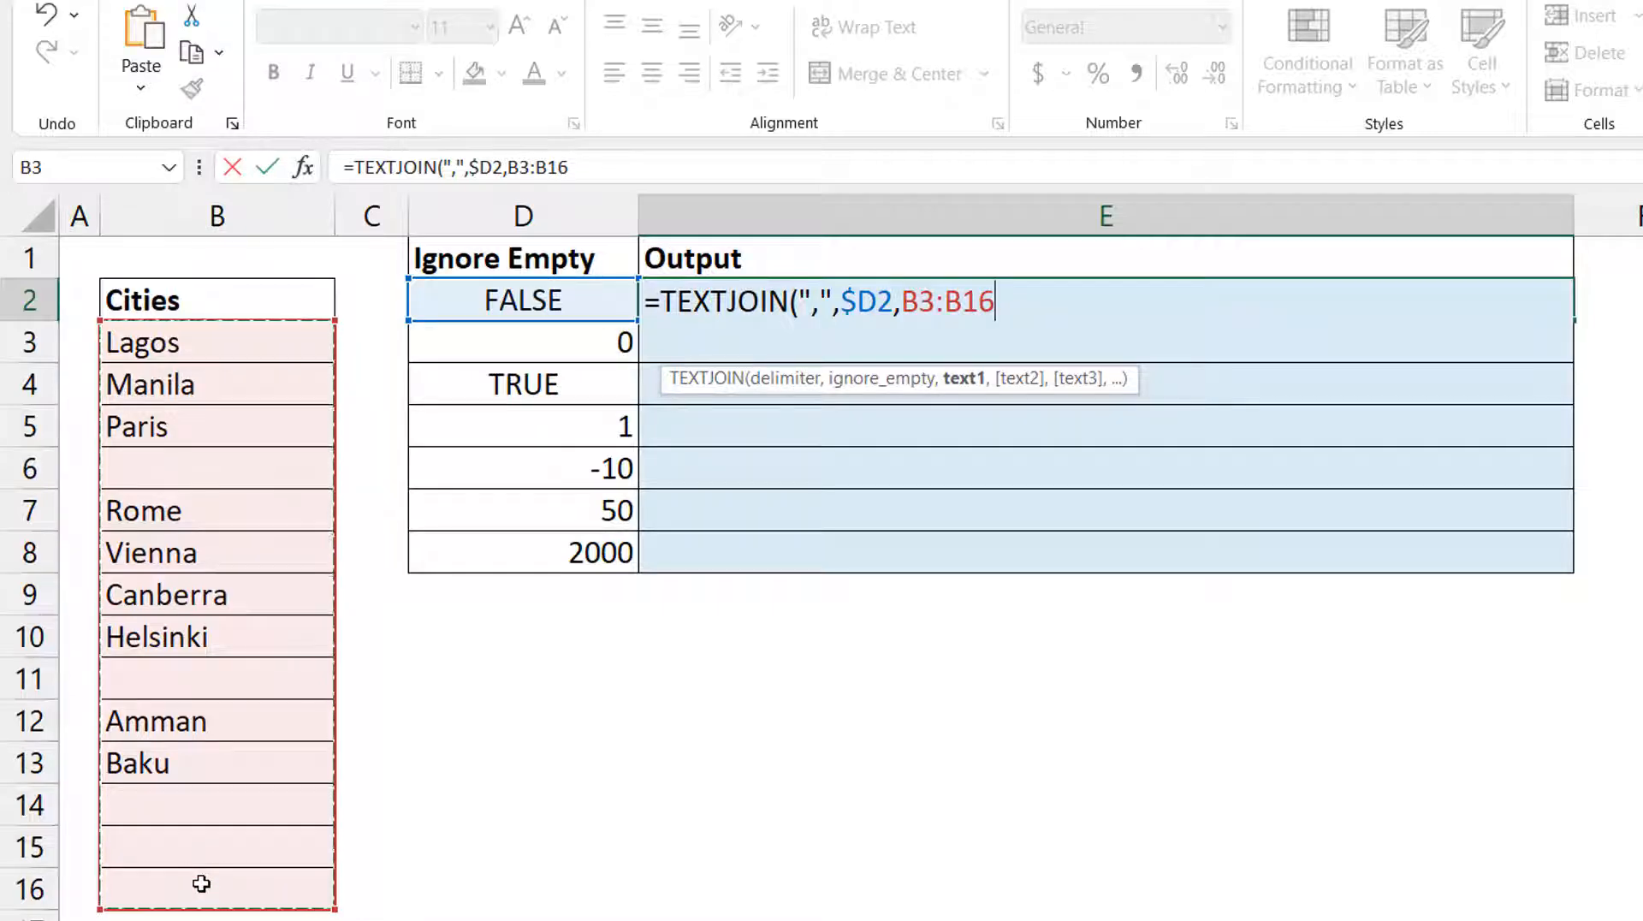
pyautogui.press('F4')
pyautogui.write(')')
pyautogui.hotkey('ctrl', 'Return')
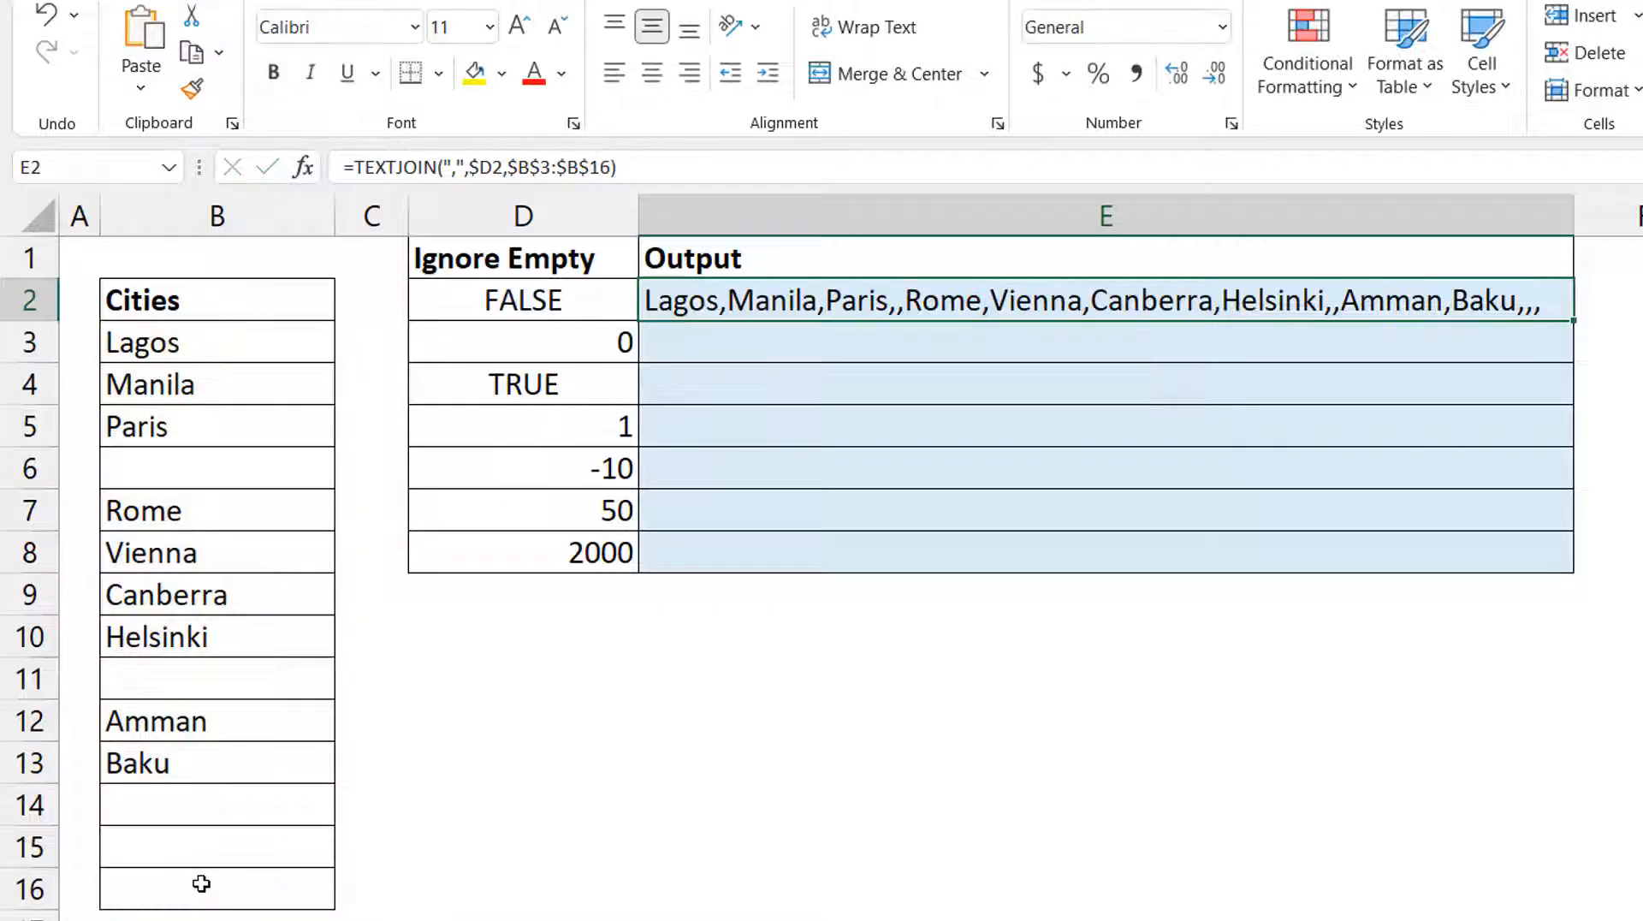
pyautogui.doubleClick(1573, 320)
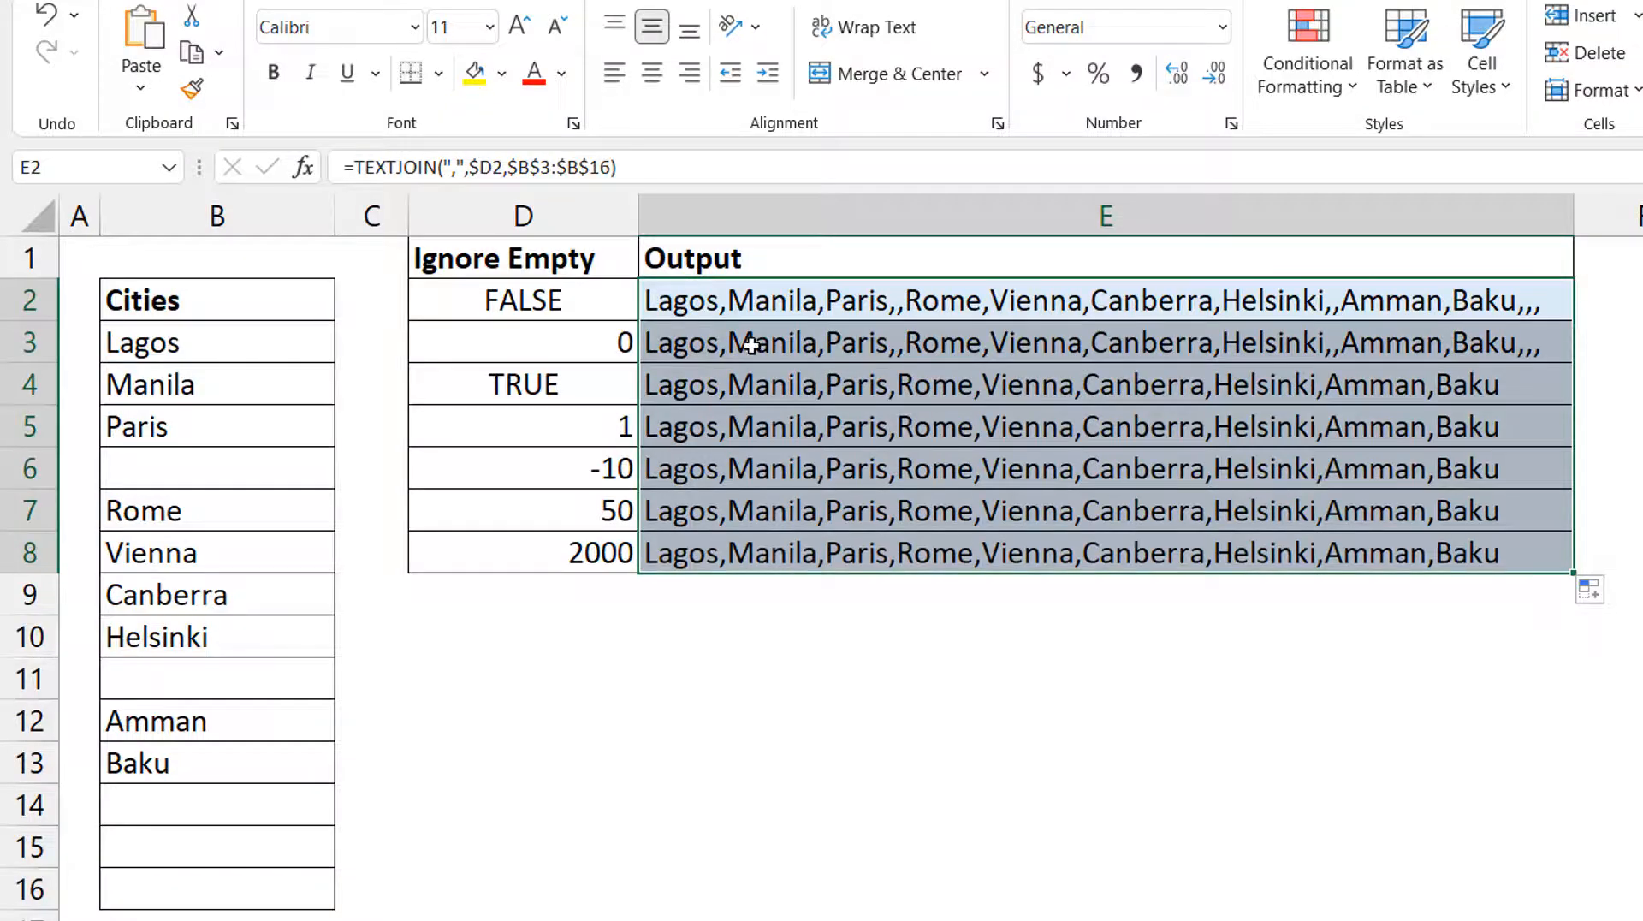
# Compare the TEXTJOIN outputs with the Ignore Empty values in D2 through D7, checking which ones keep the blank cells.
pyautogui.click(538, 304)
pyautogui.click(548, 330)
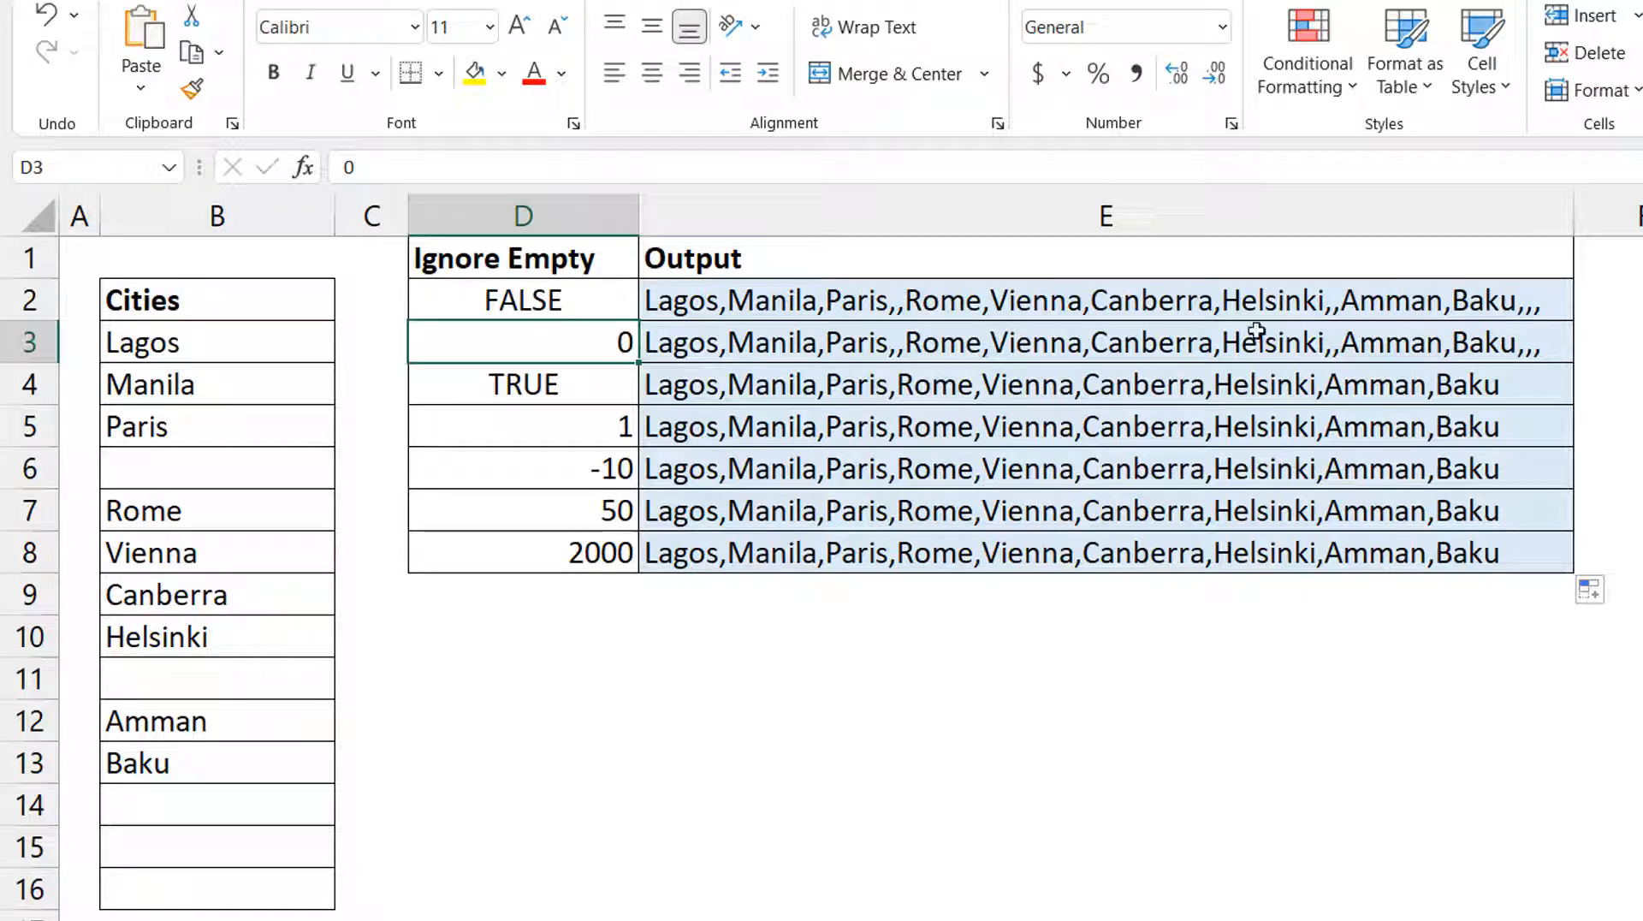
pyautogui.moveTo(598, 390); pyautogui.dragTo(609, 552)
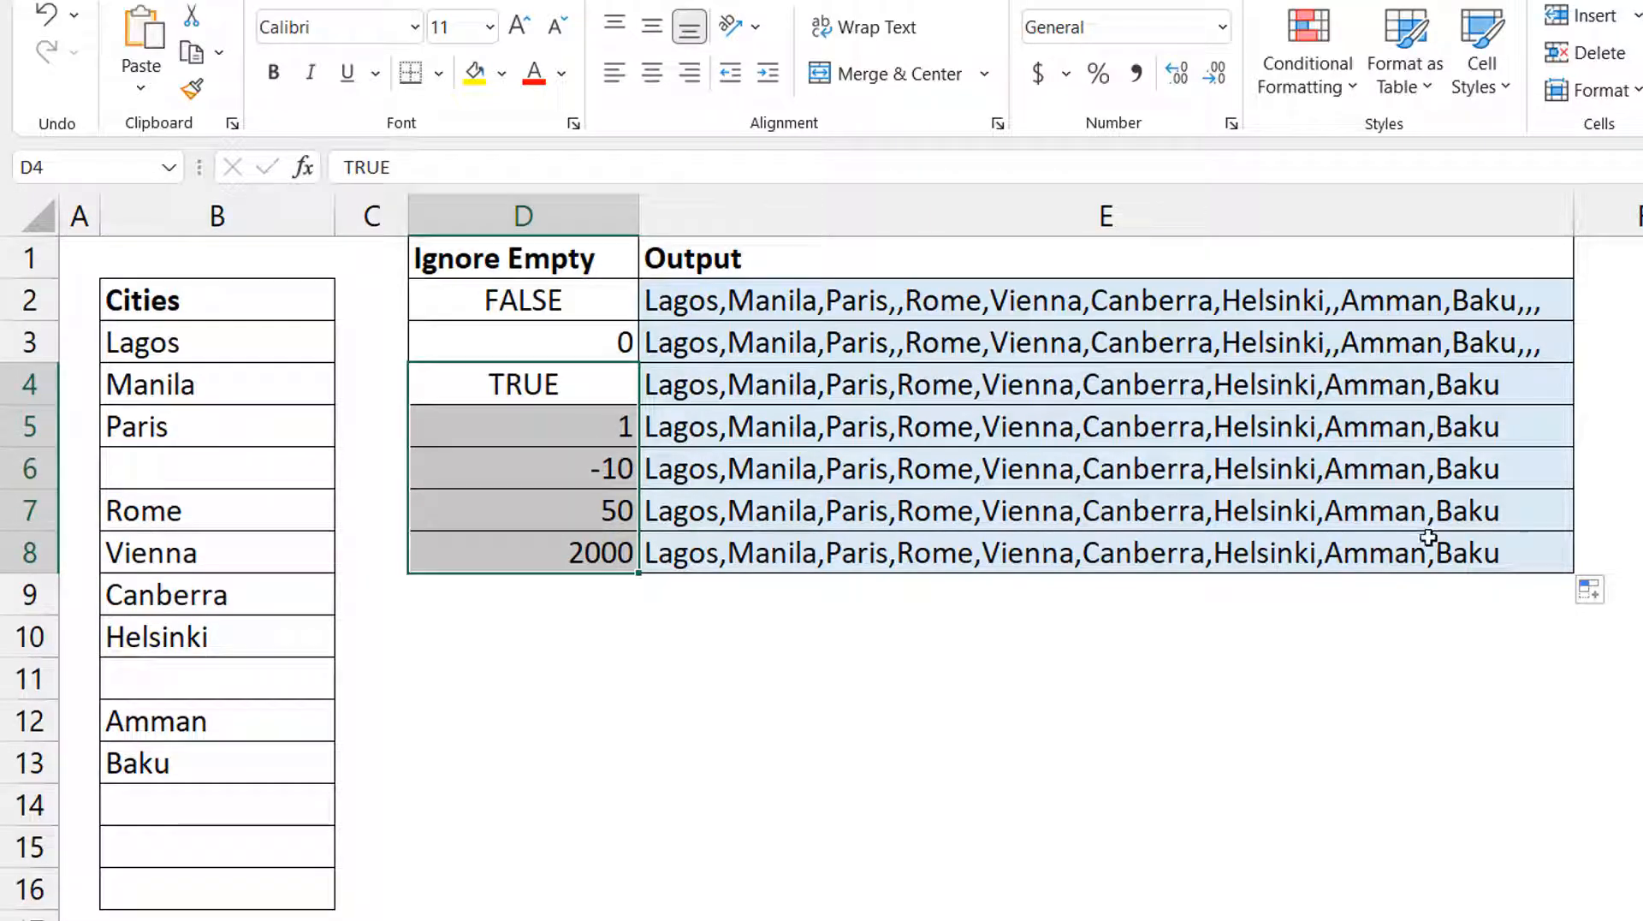
pyautogui.click(562, 382)
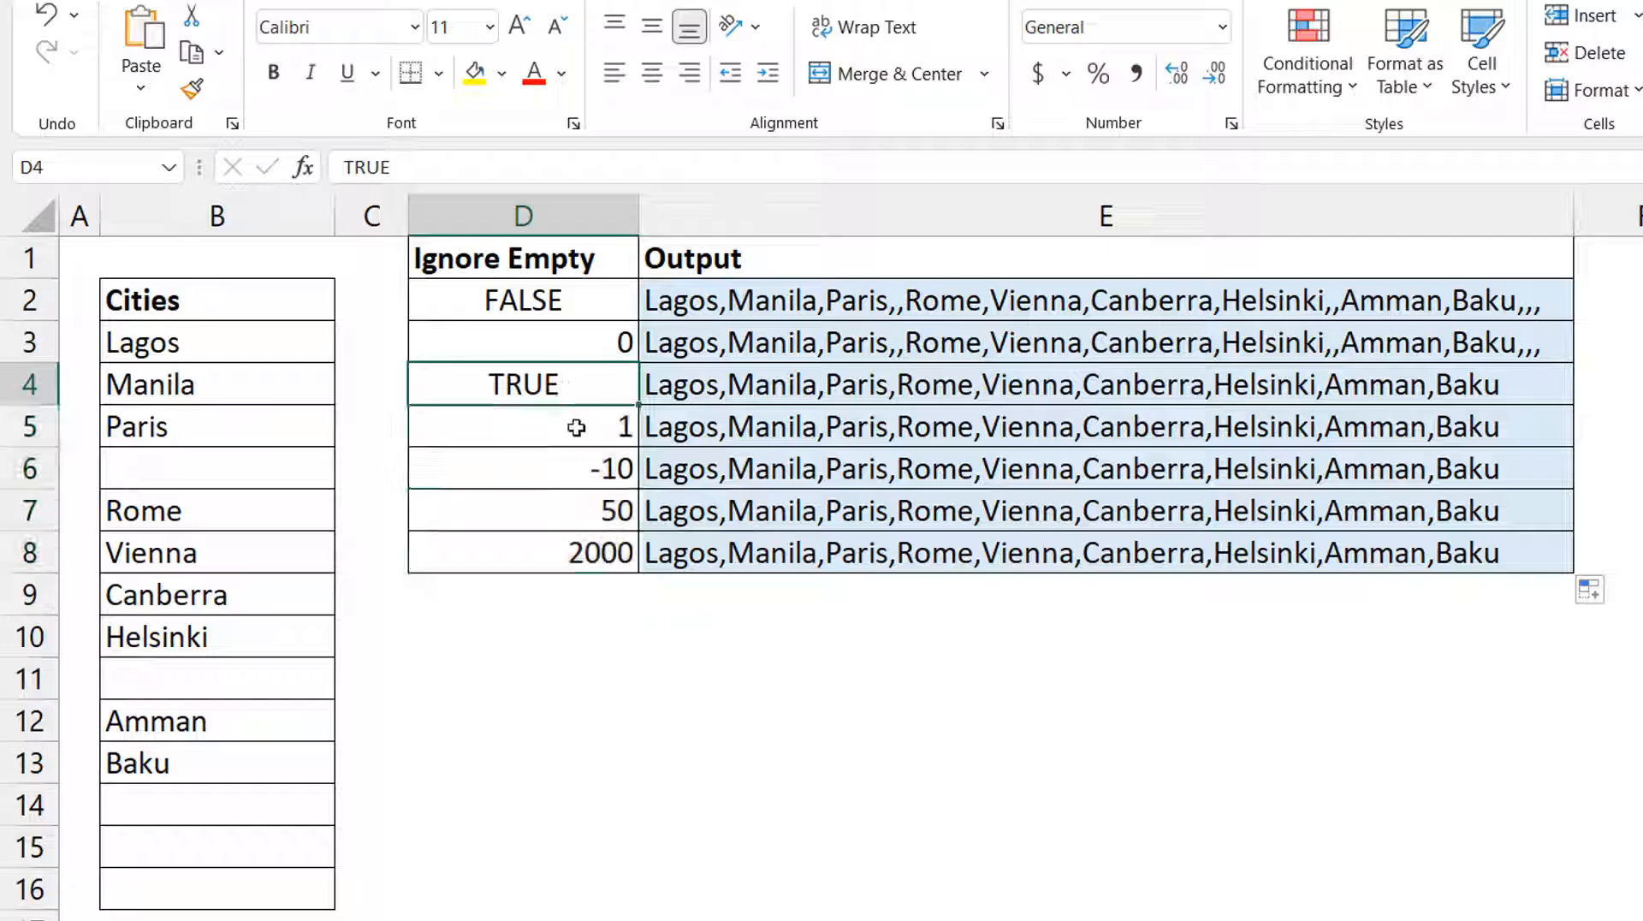
pyautogui.click(576, 426)
pyautogui.moveTo(562, 468); pyautogui.dragTo(565, 505)
pyautogui.click(564, 506)
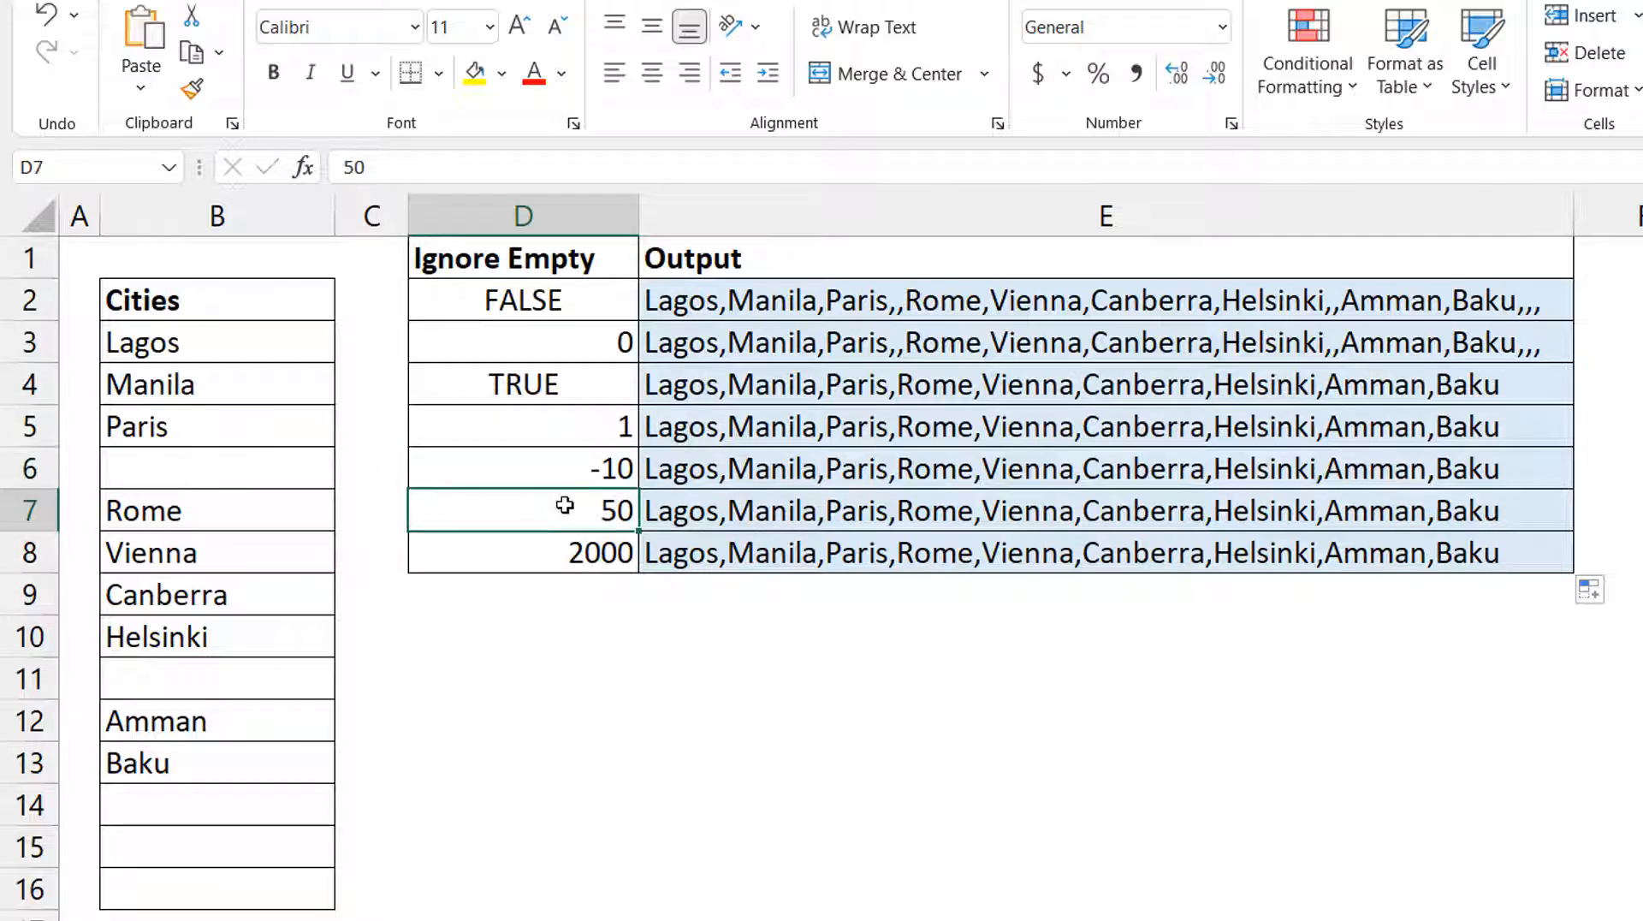
# Set the Ignore Empty value in D8 to 2.456777 to test a decimal as the argument.
pyautogui.click(547, 553)
pyautogui.write('2.45')
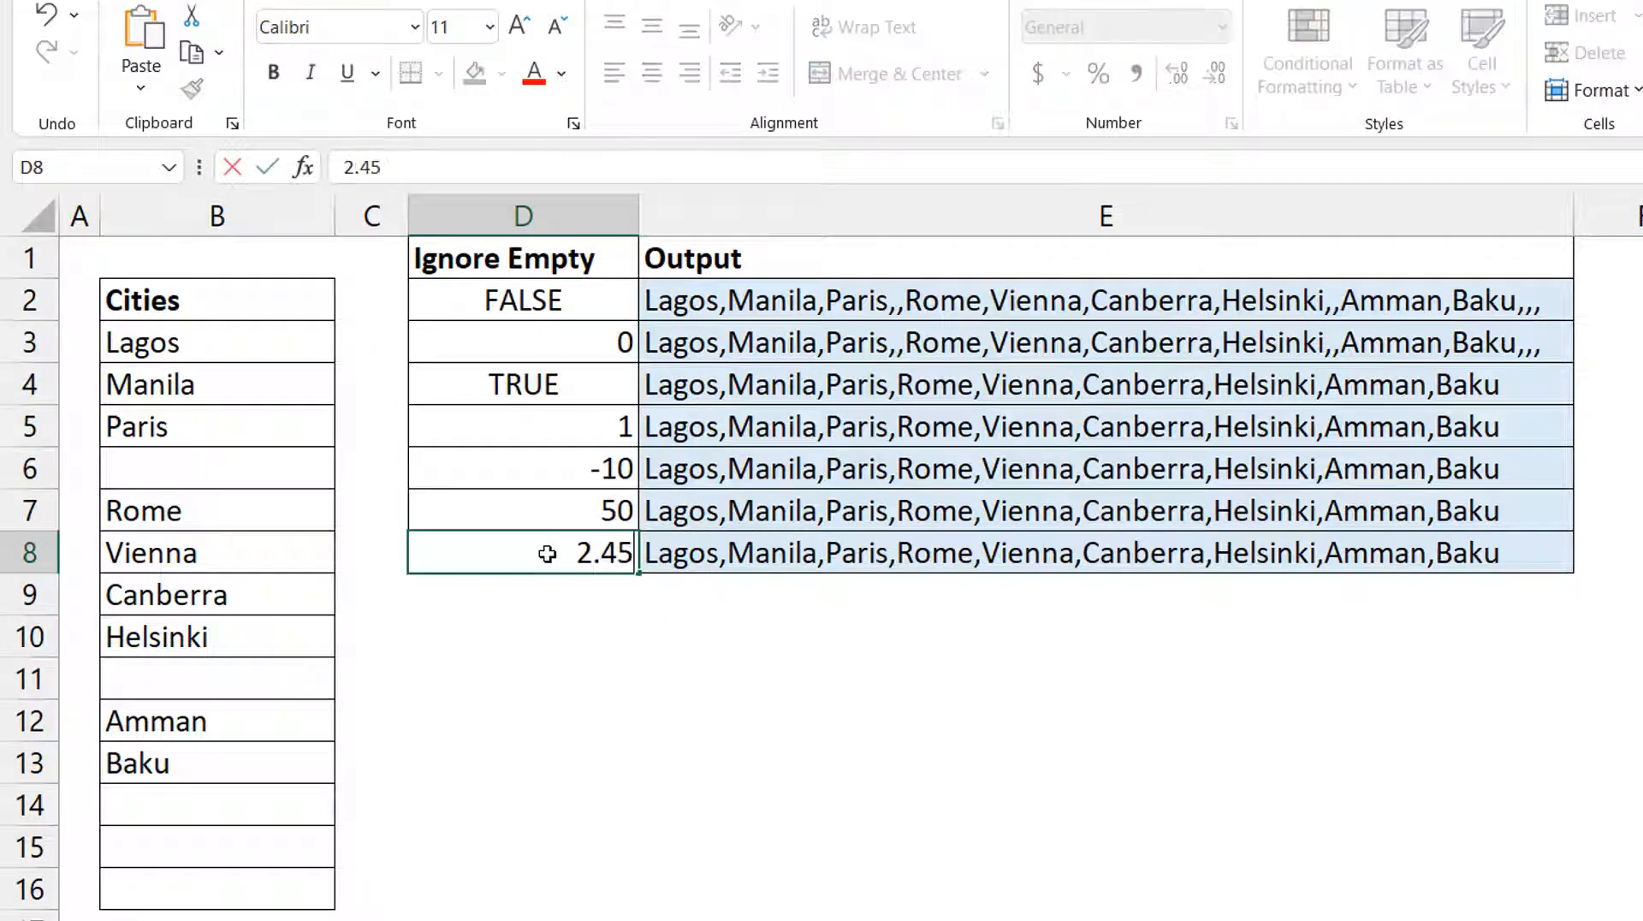
pyautogui.write('6777')
pyautogui.press('Return')
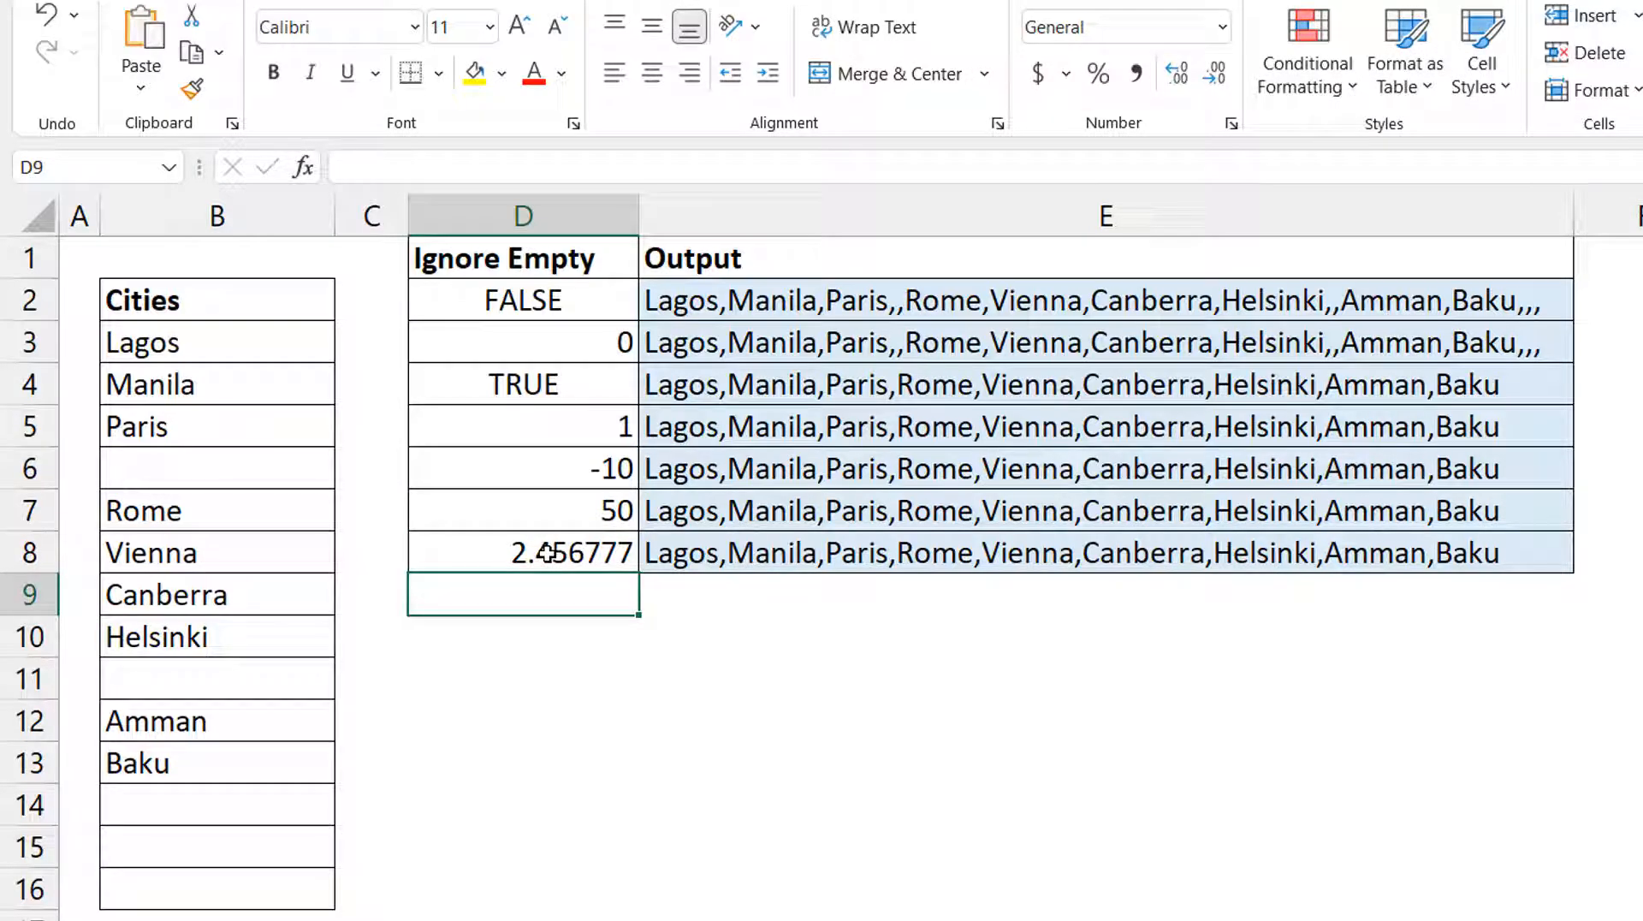
pyautogui.click(593, 471)
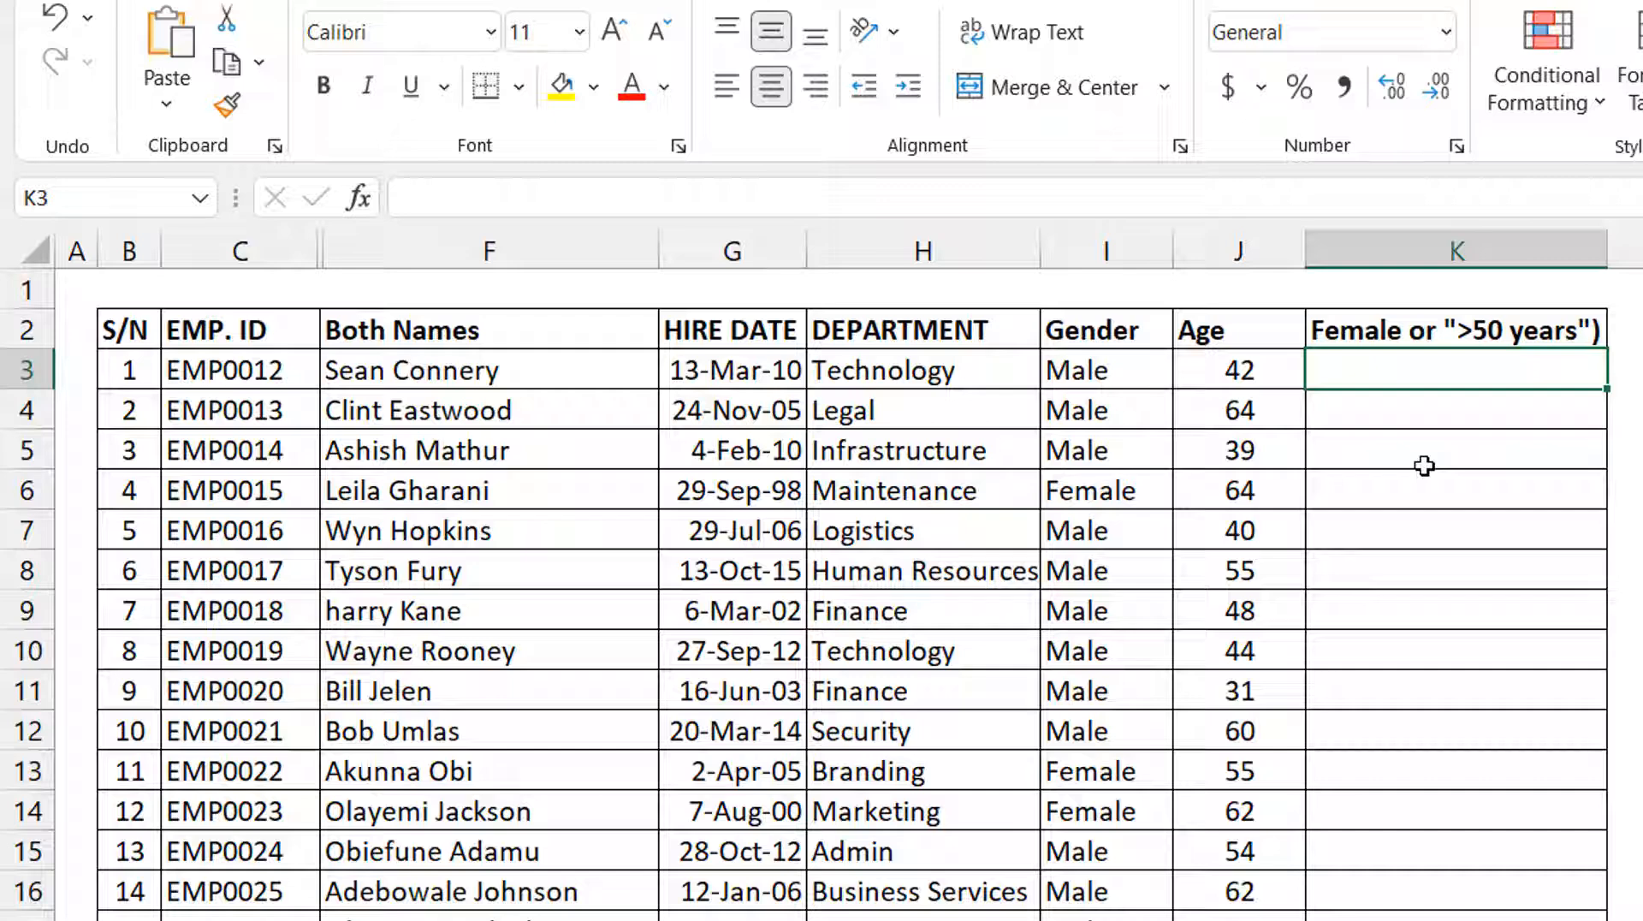
# Enter a gender test in K3 of the employee table with the formula =($I3="Female").
pyautogui.write('=')
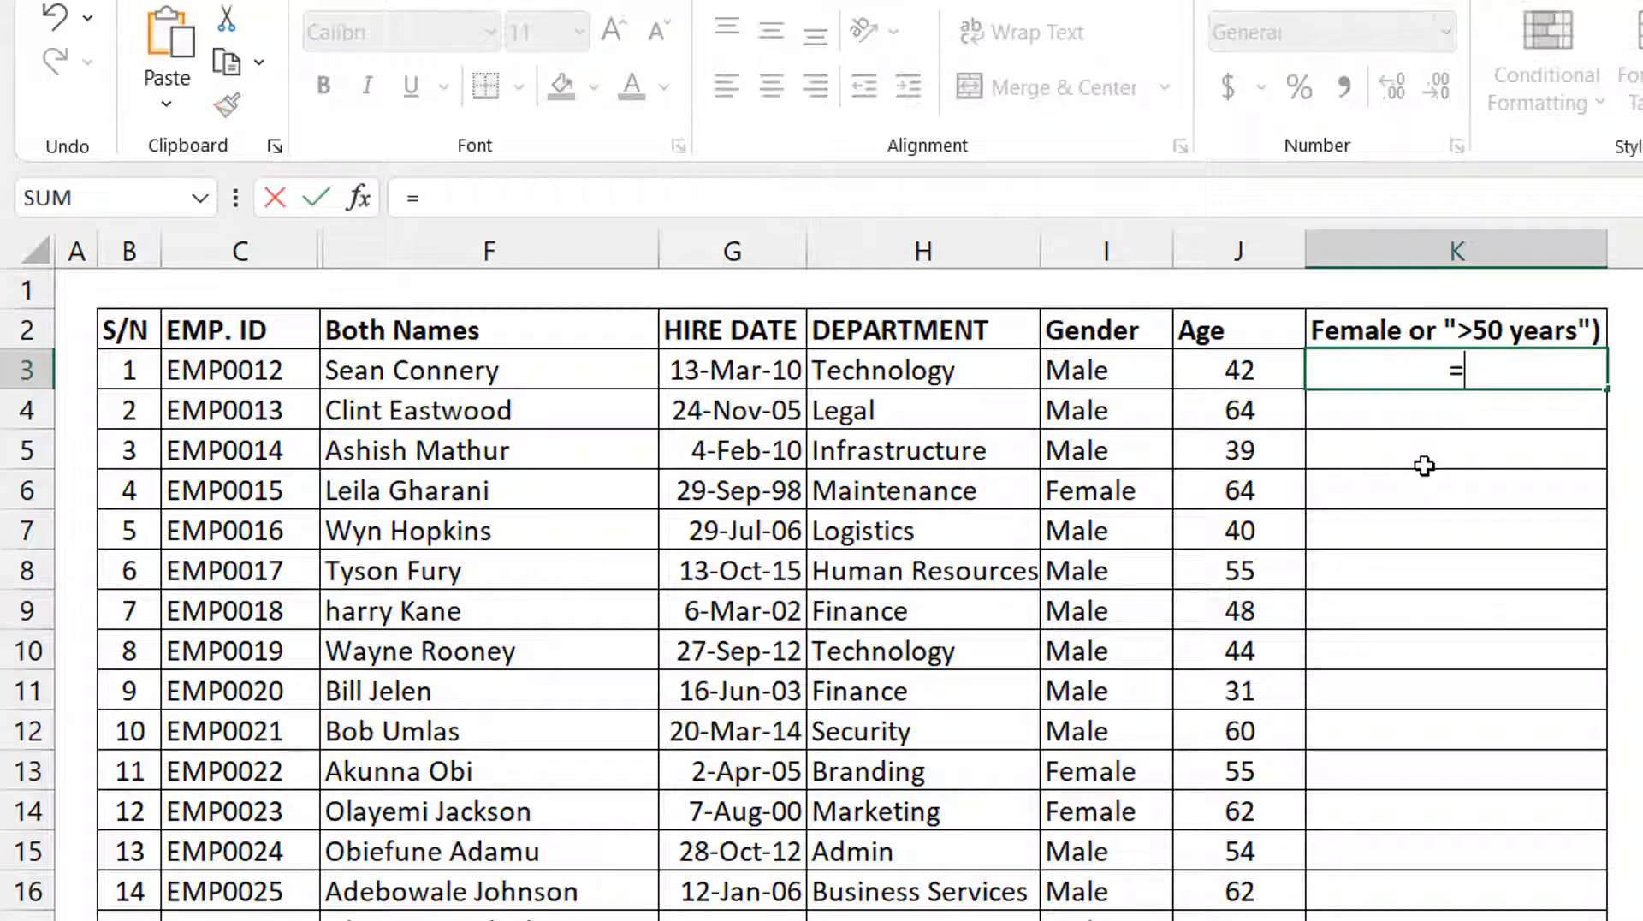
pyautogui.write('(')
pyautogui.click(1101, 366)
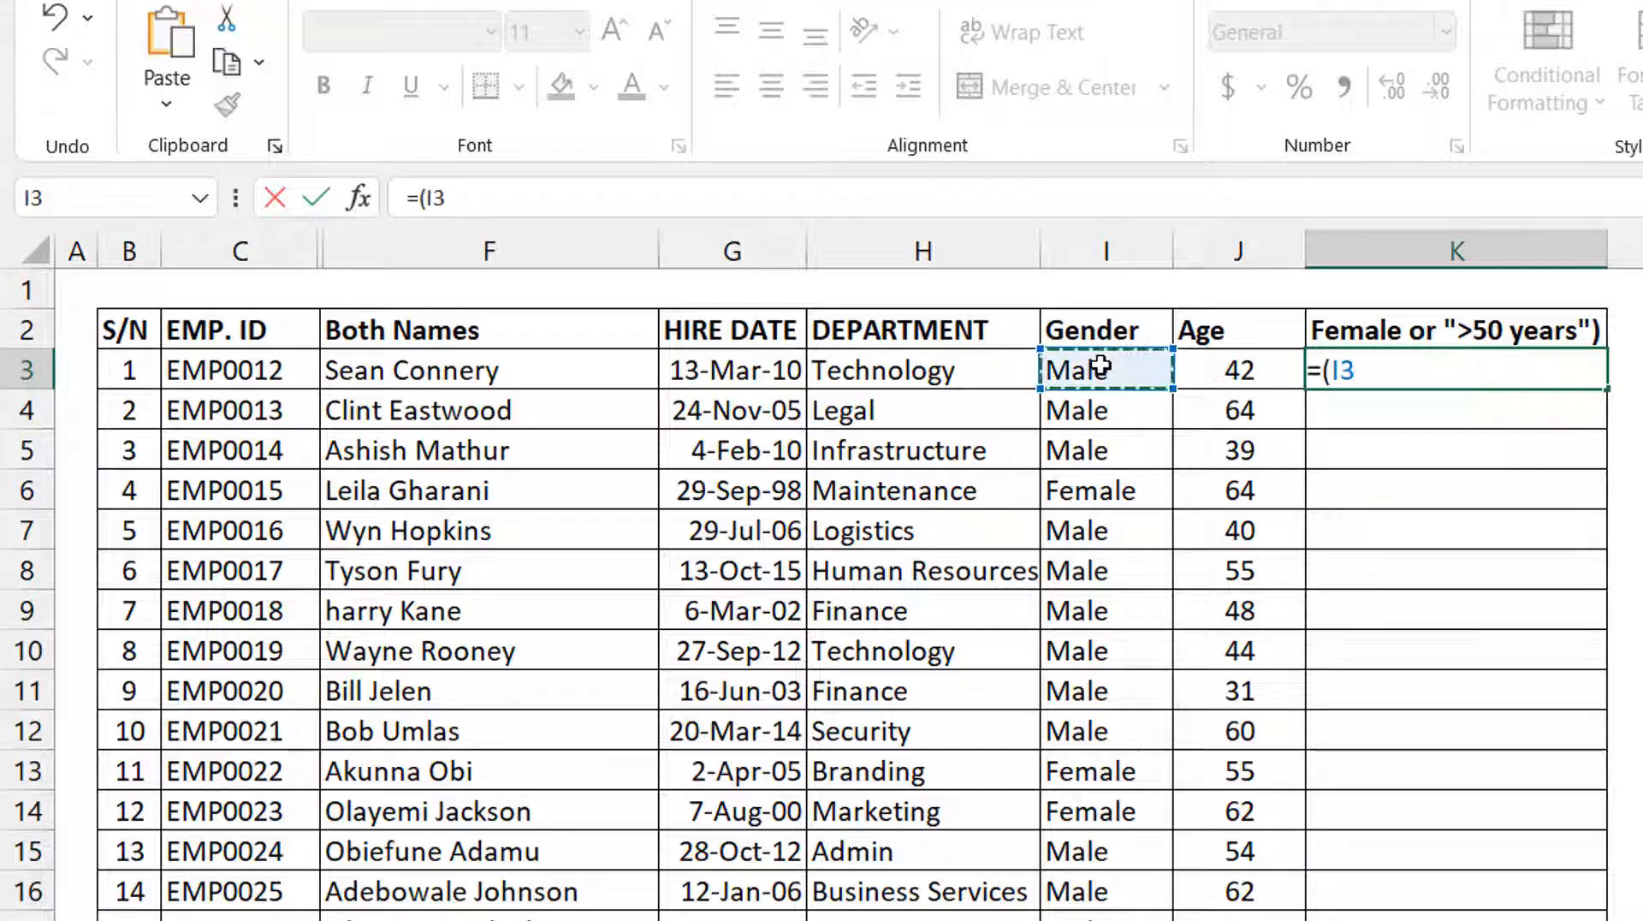
pyautogui.press('F4')
pyautogui.press('F4')
pyautogui.press('F4')
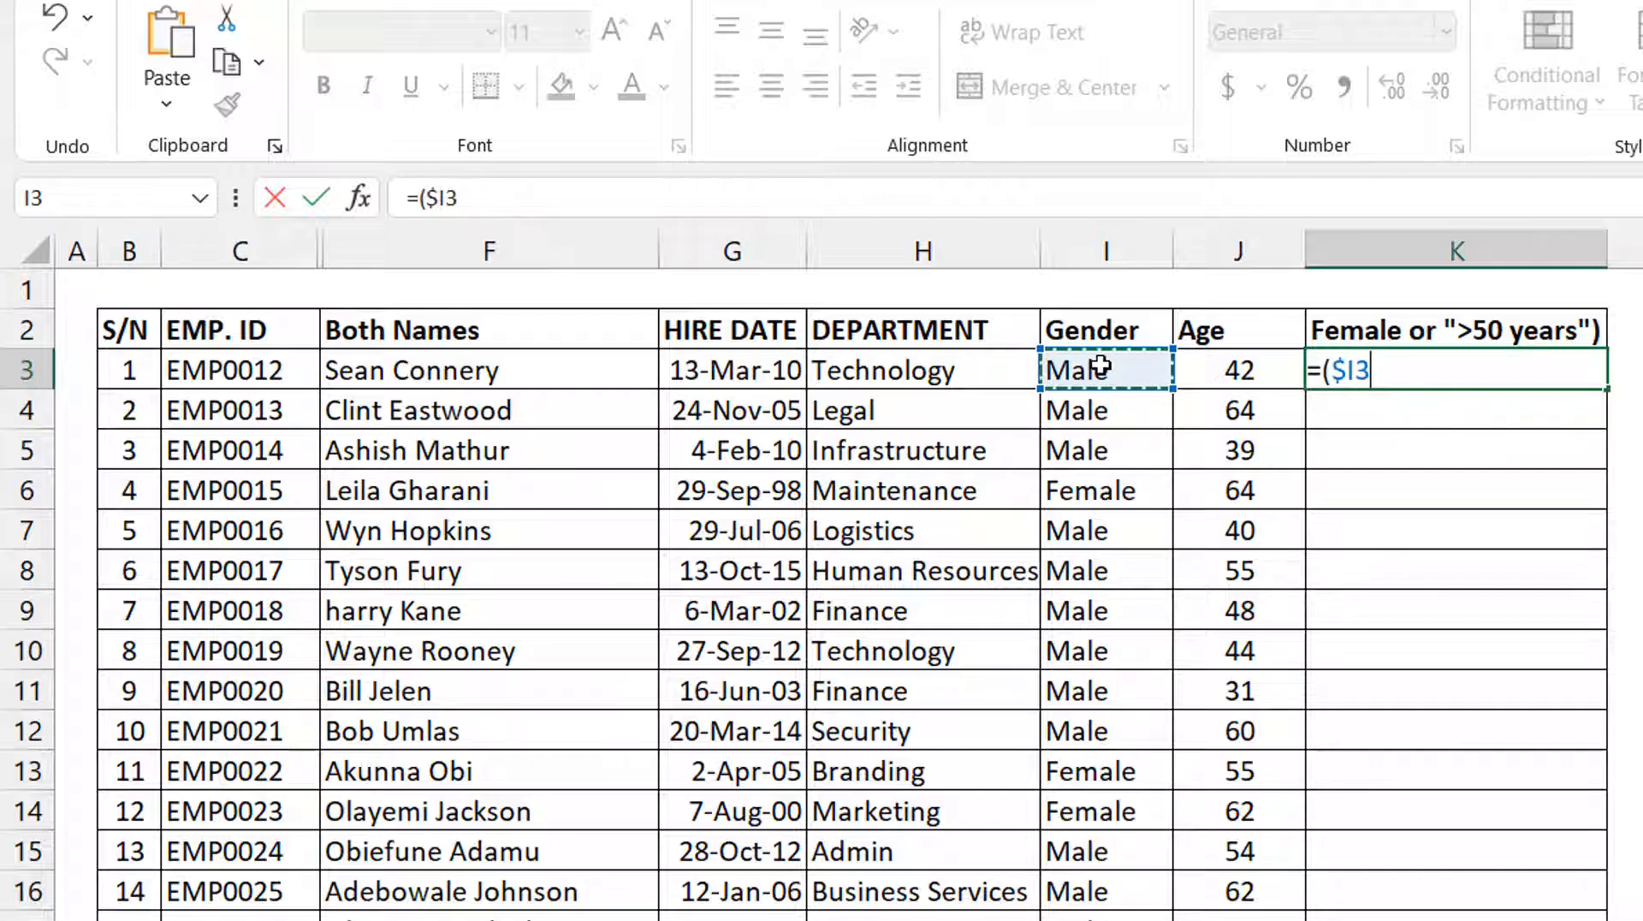
pyautogui.write('="Femal')
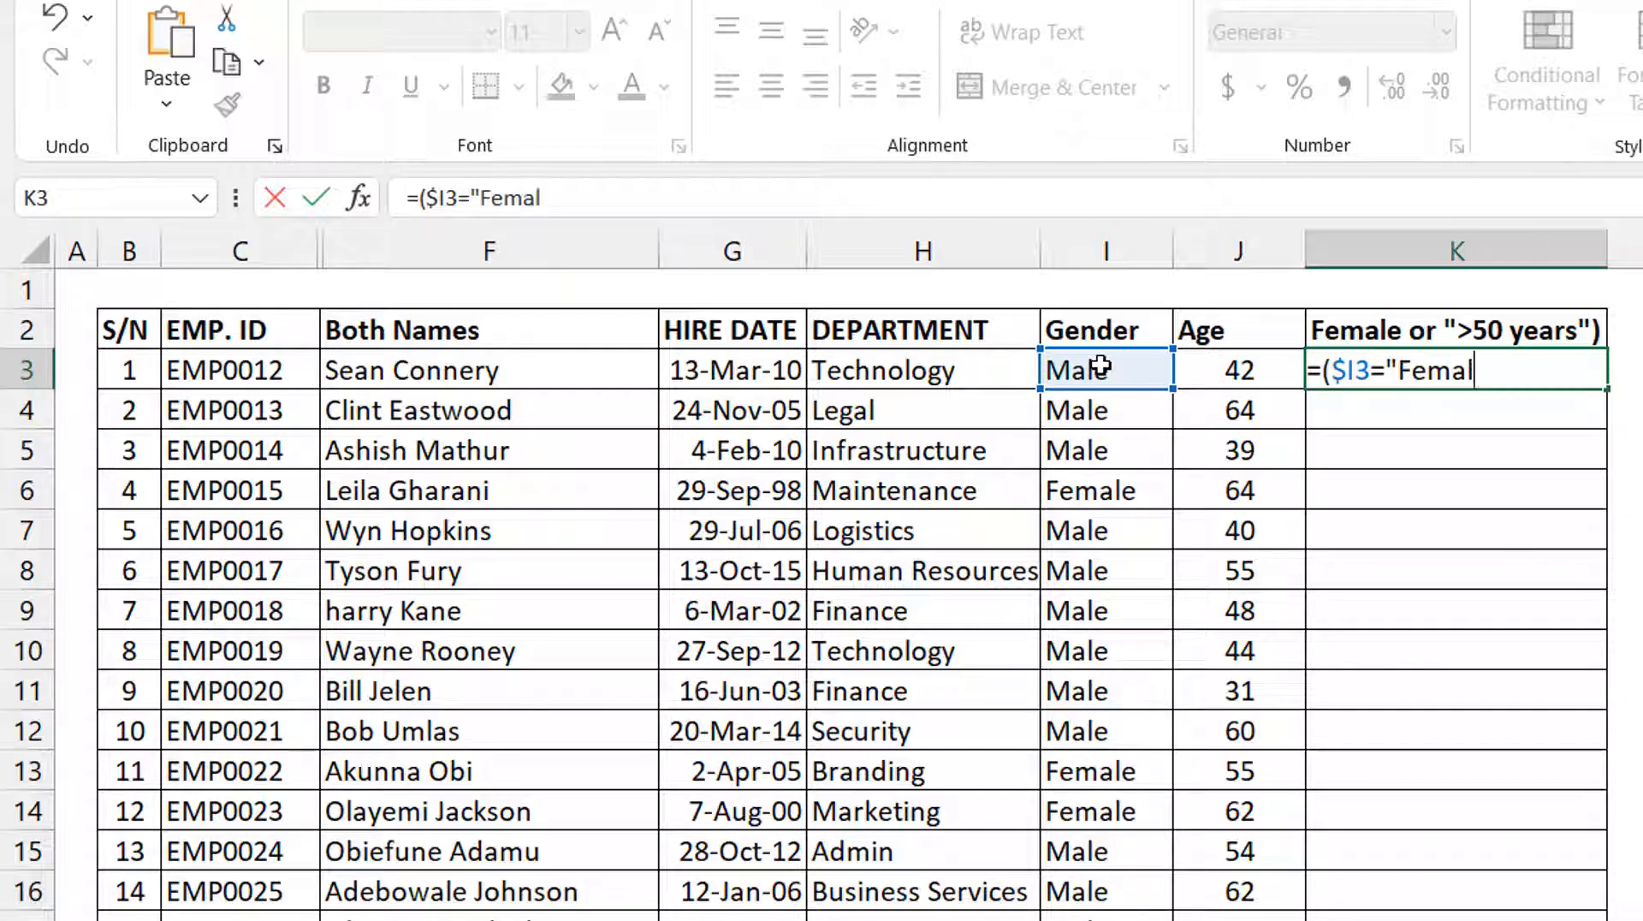
pyautogui.write('e")')
pyautogui.hotkey('ctrl', 'Return')
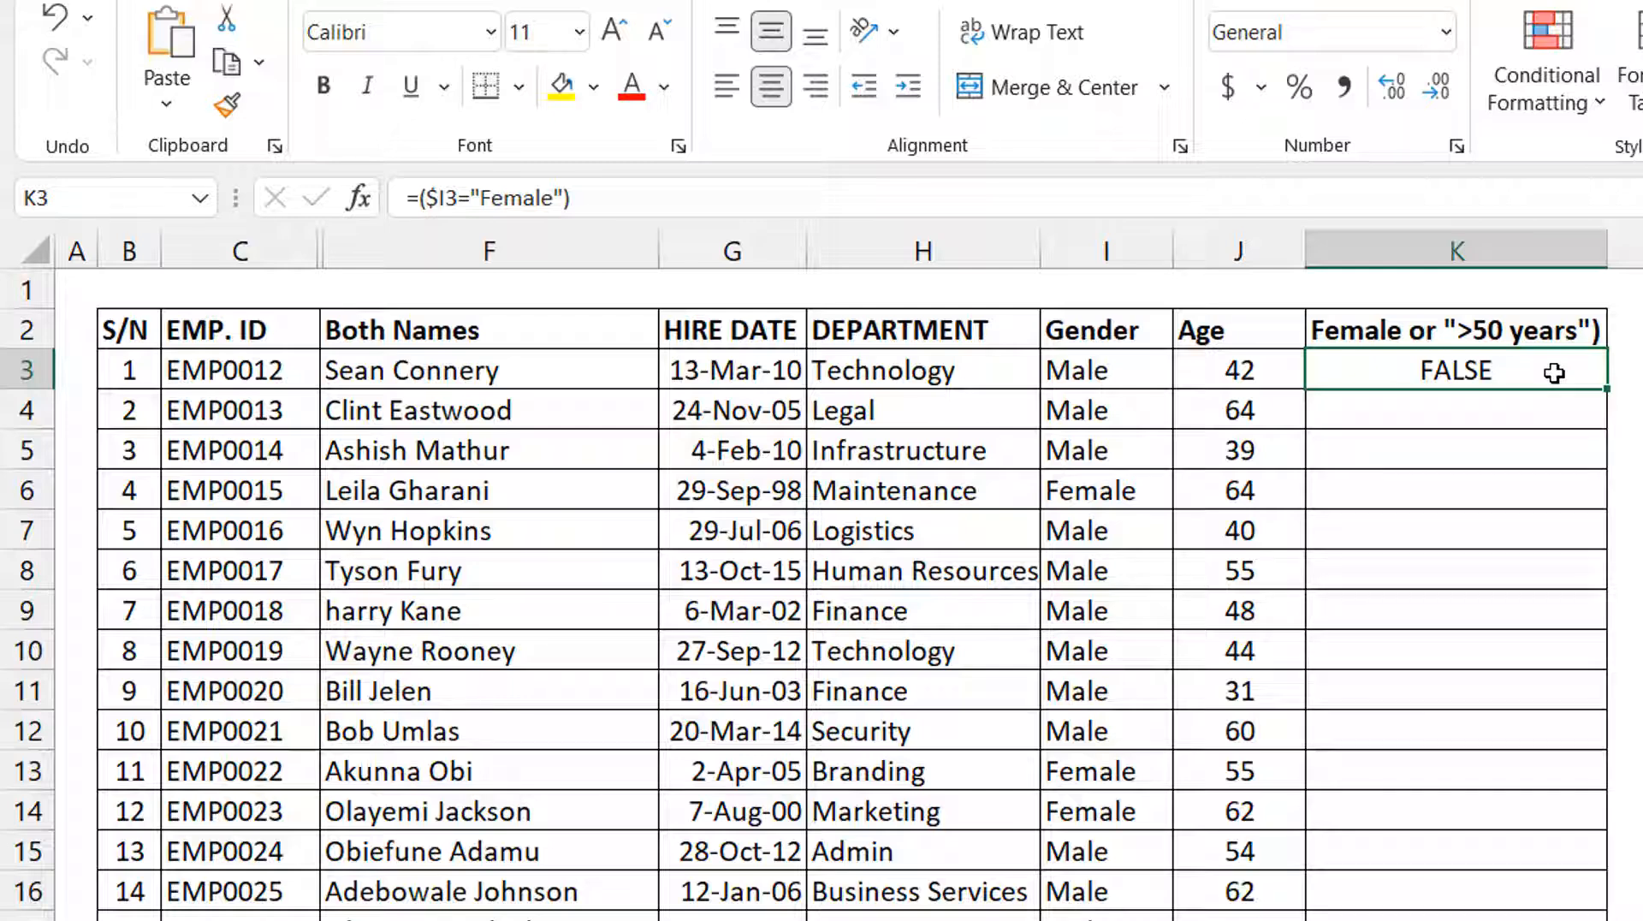
# Extend the K3 formula with +($J3>50) to add the age condition and fill it down column K.
pyautogui.click(751, 209)
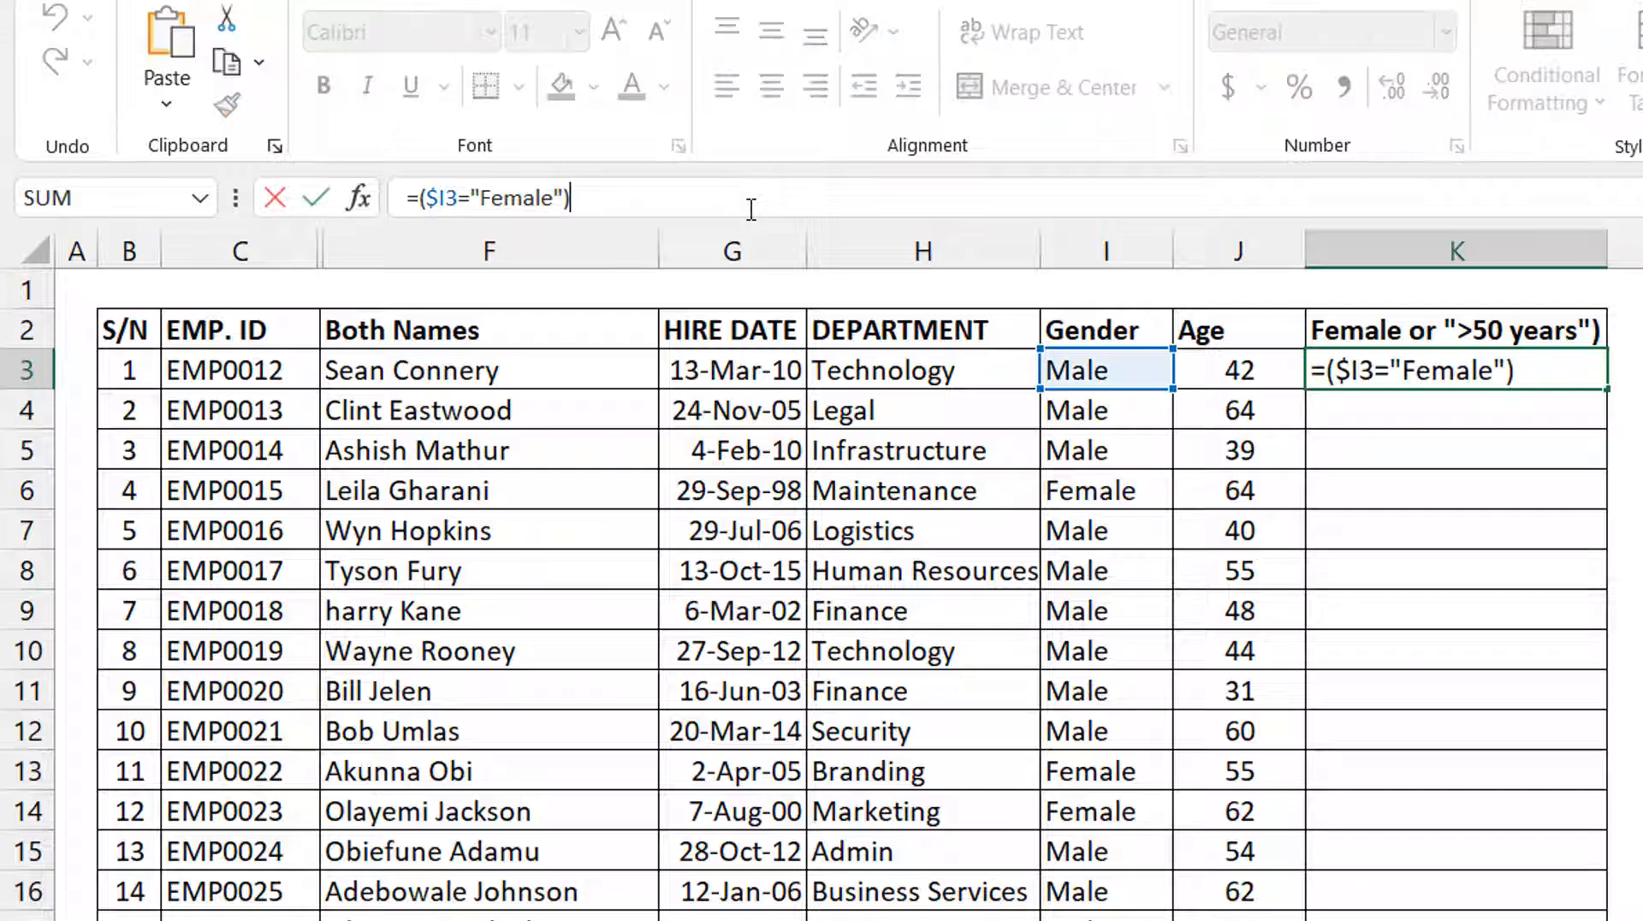
pyautogui.write('+')
pyautogui.write('(')
pyautogui.click(1211, 370)
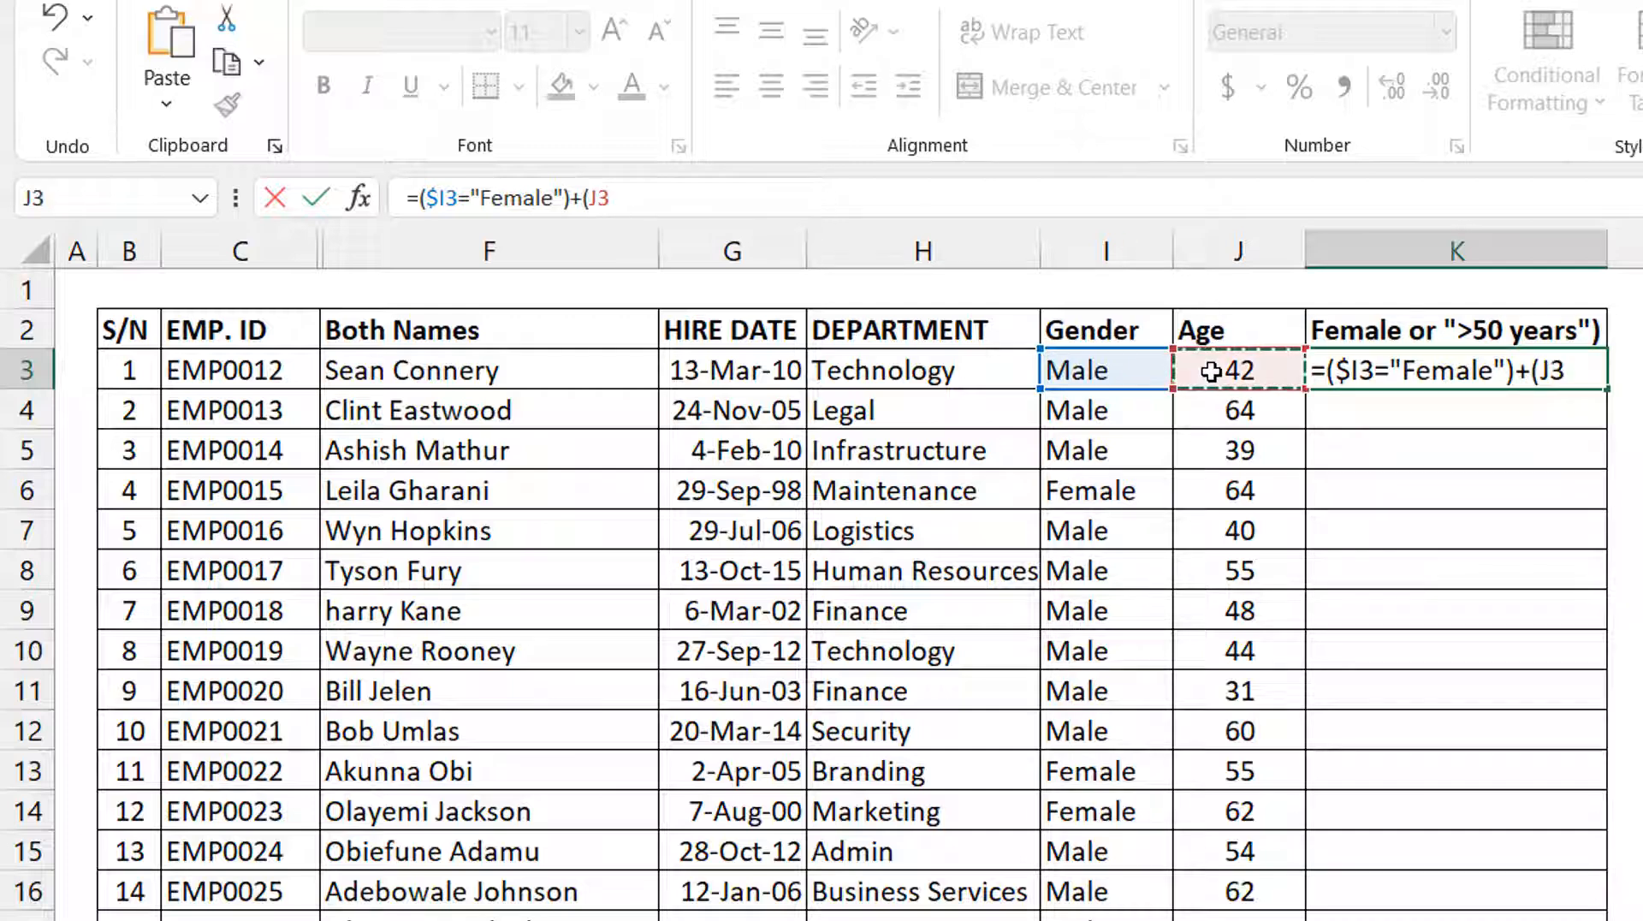
pyautogui.press('F4')
pyautogui.press('F4')
pyautogui.press('F4')
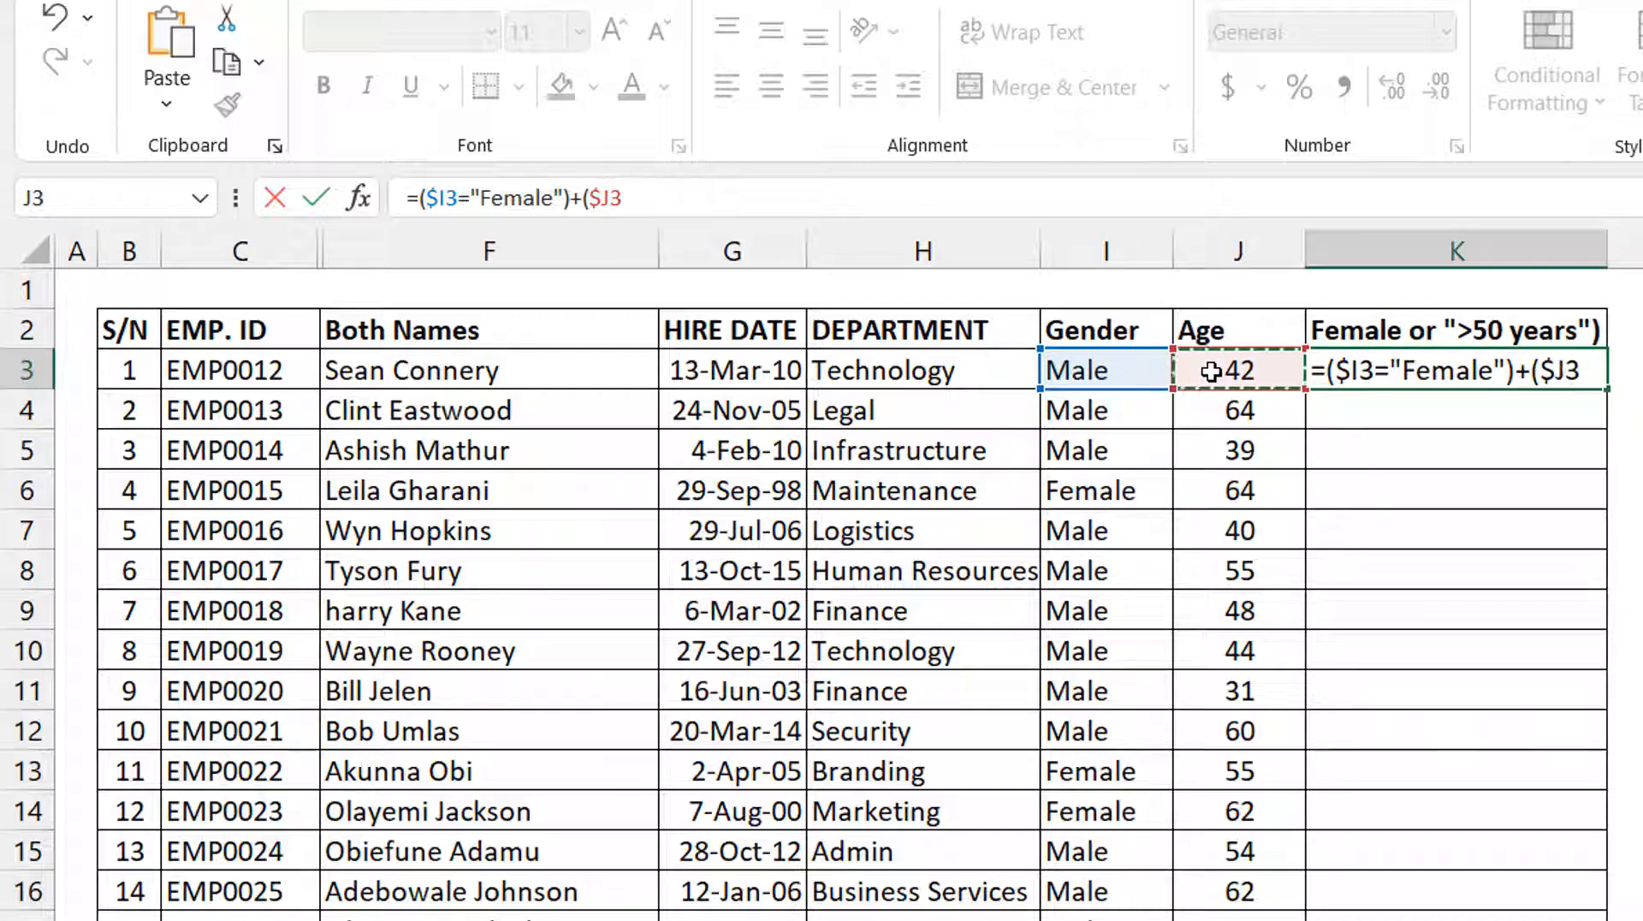
pyautogui.write('>50)')
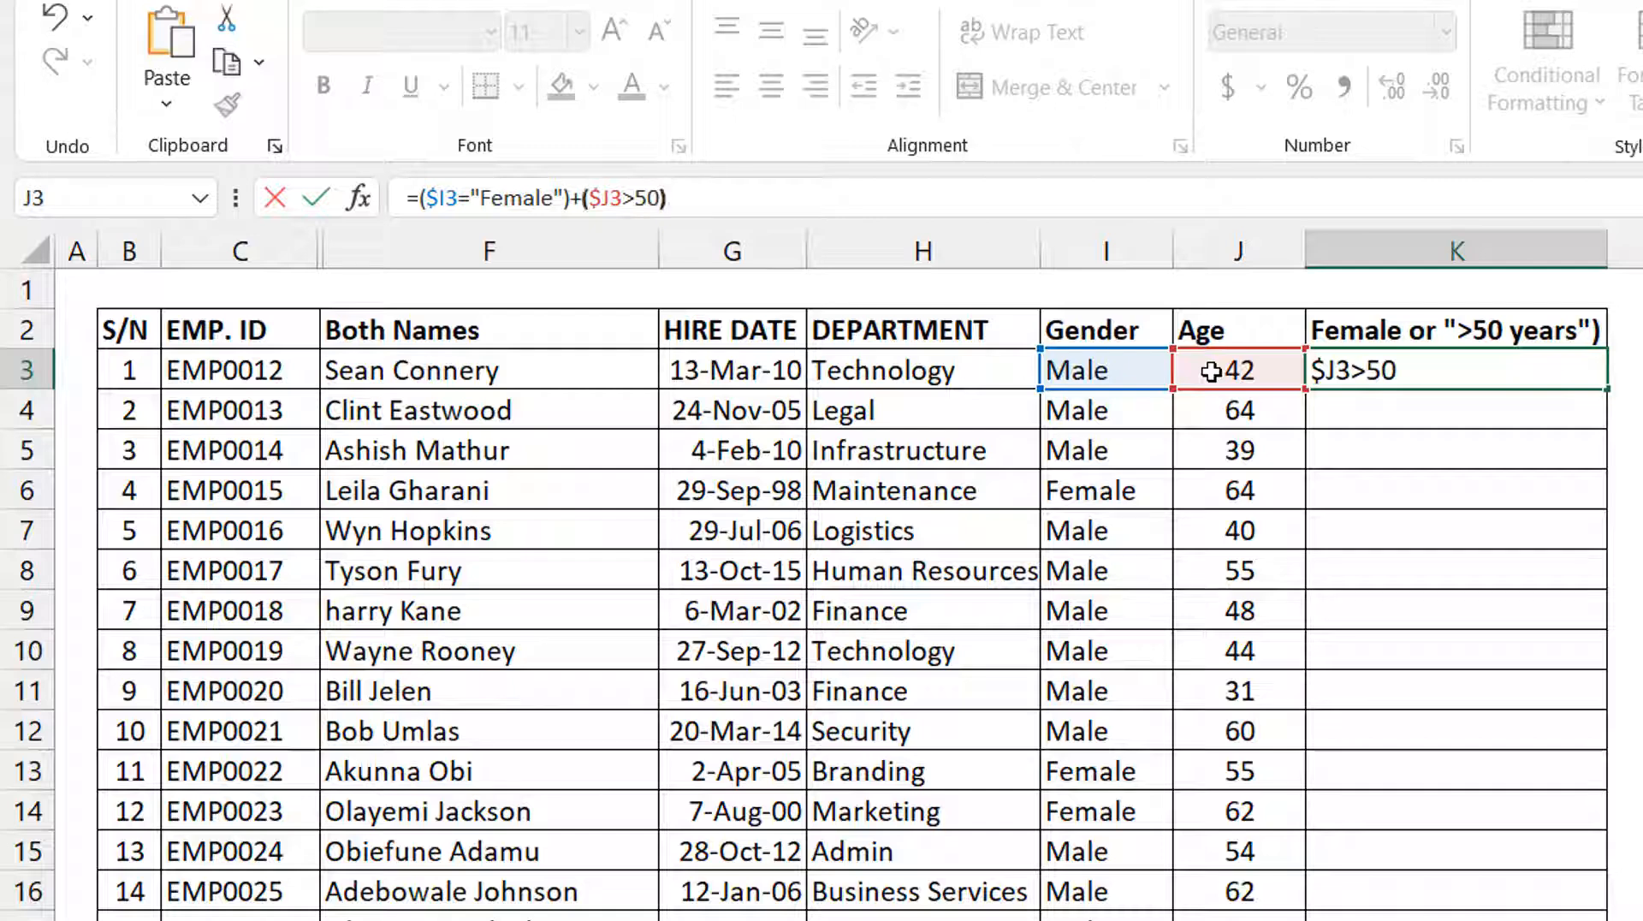
pyautogui.hotkey('ctrl', 'Return')
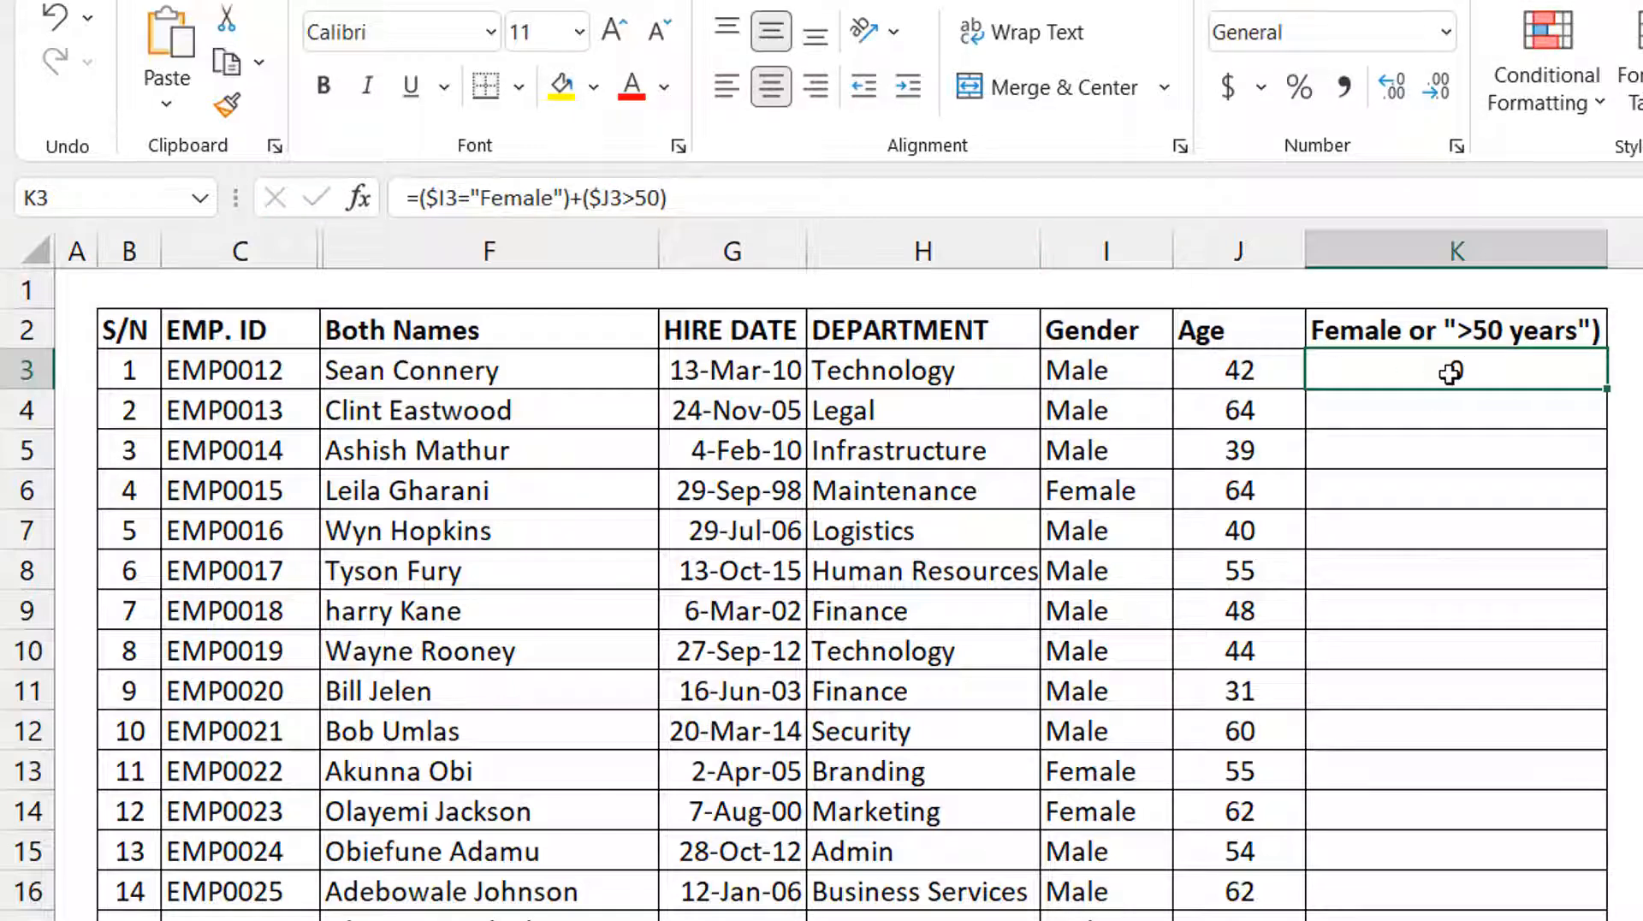
pyautogui.doubleClick(1605, 389)
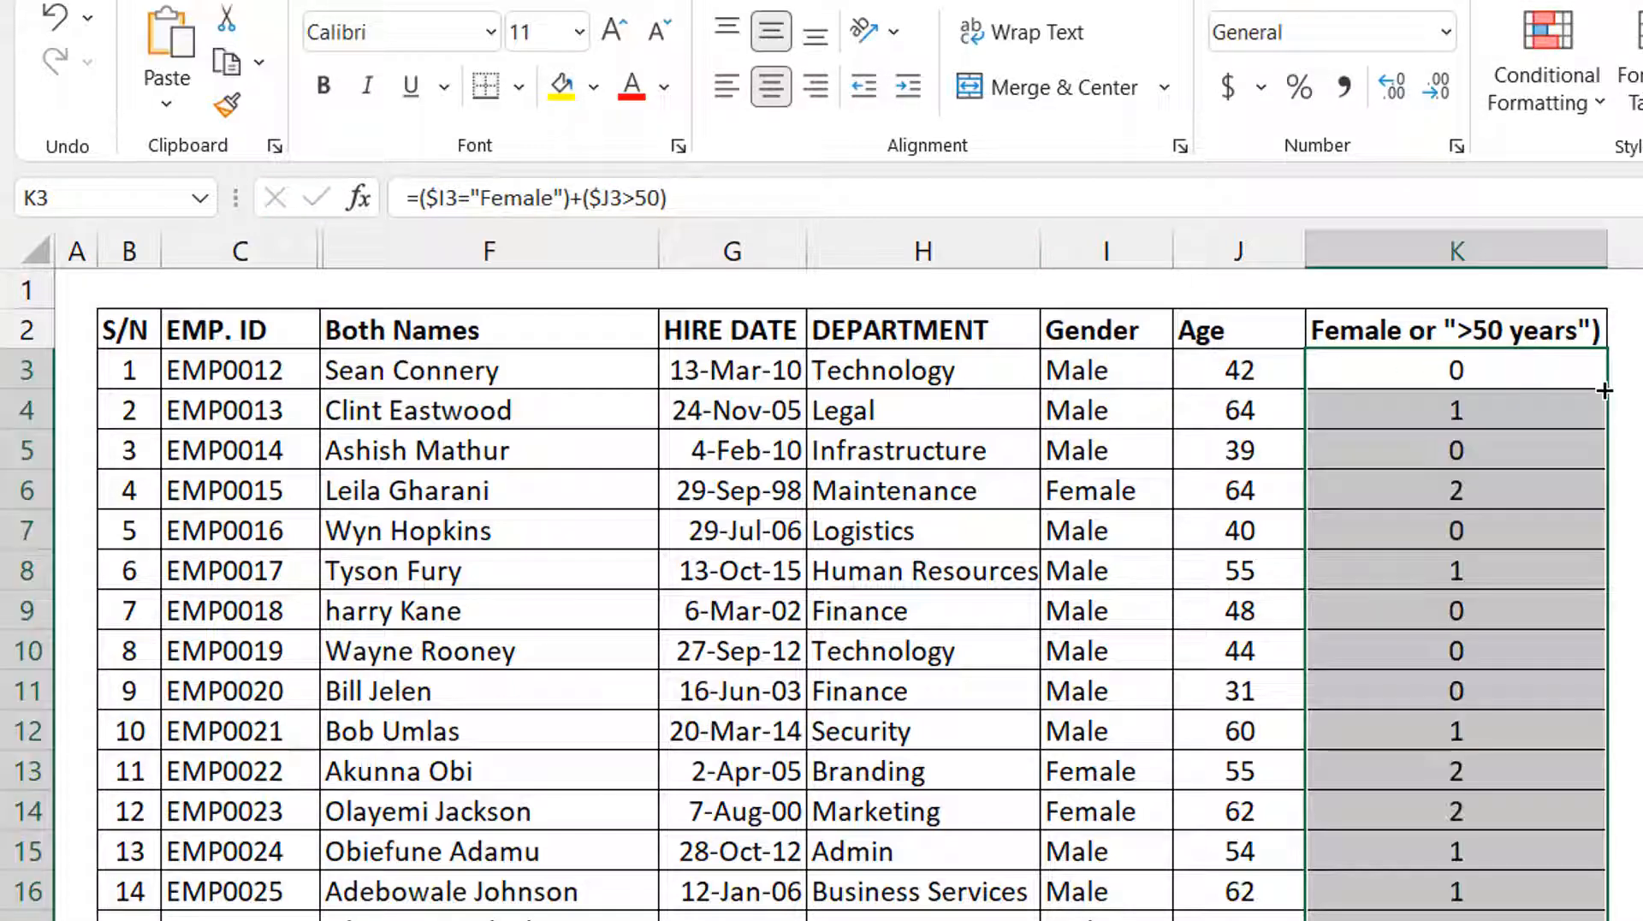
# Examine the results in K3, K4 and K6 against gender and age, and review the two conditions in the K3 formula.
pyautogui.click(1524, 366)
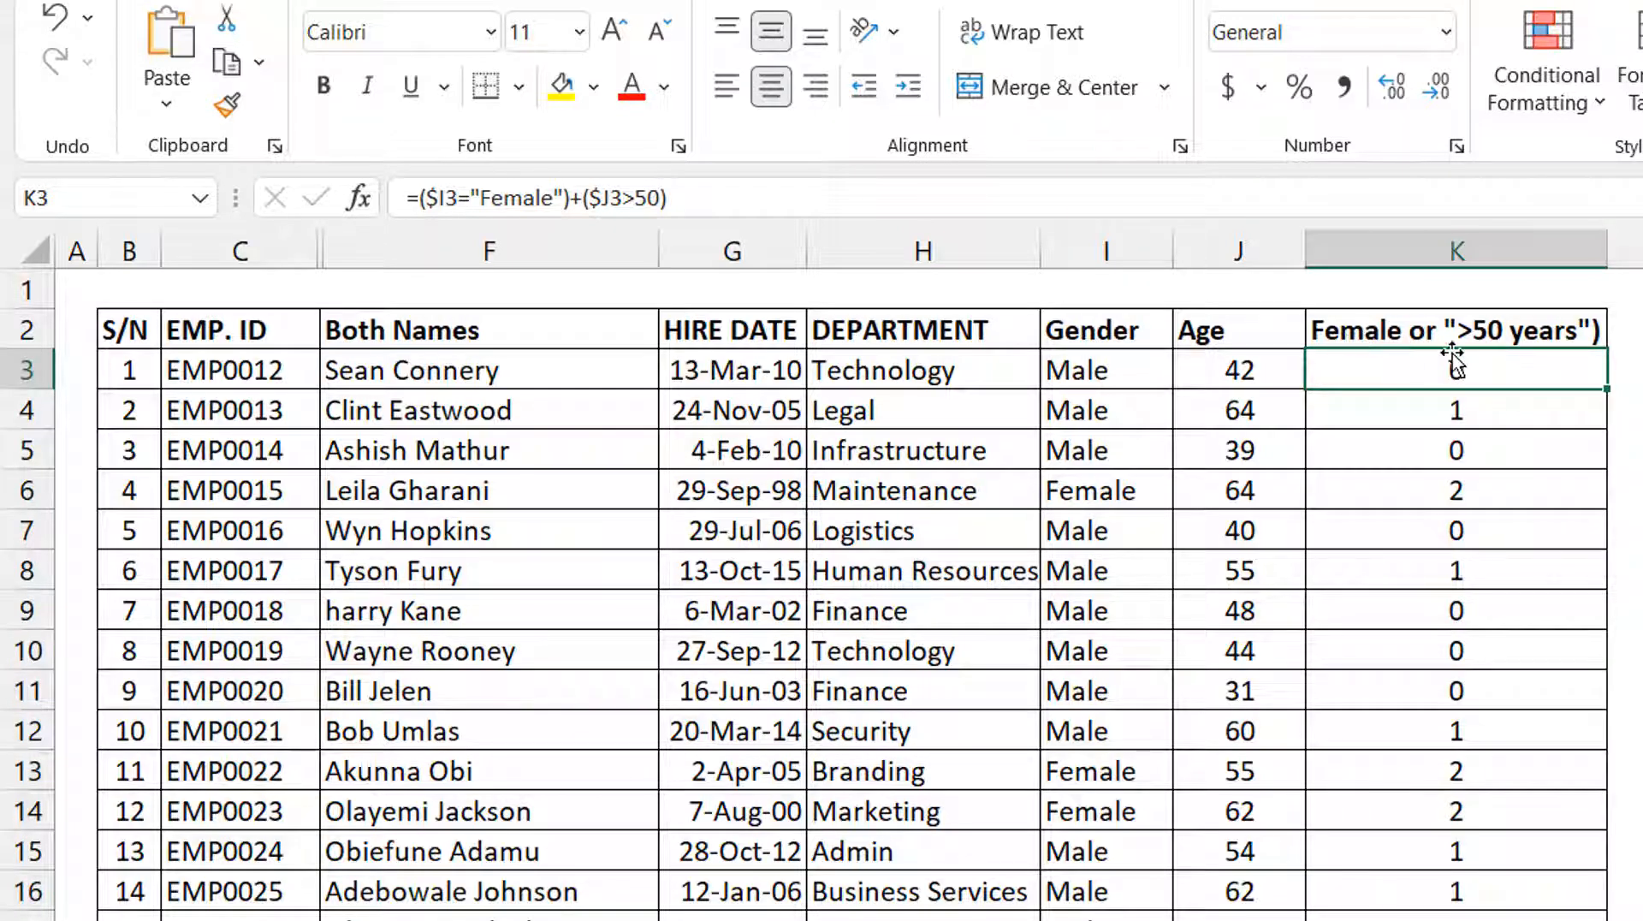
pyautogui.click(1497, 409)
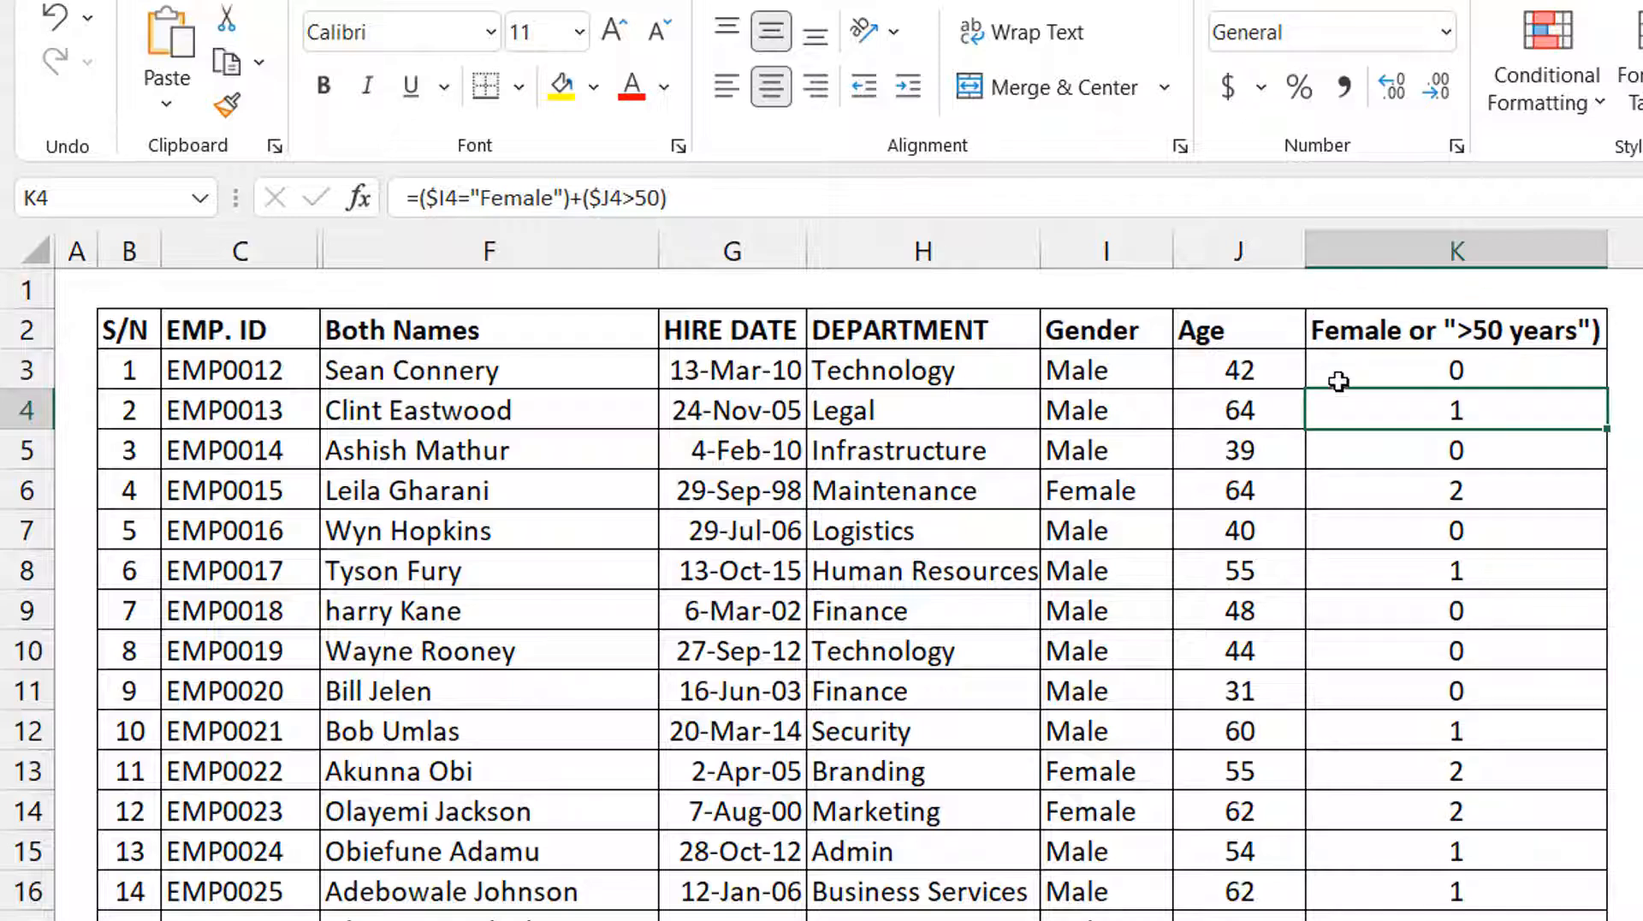
pyautogui.click(1395, 496)
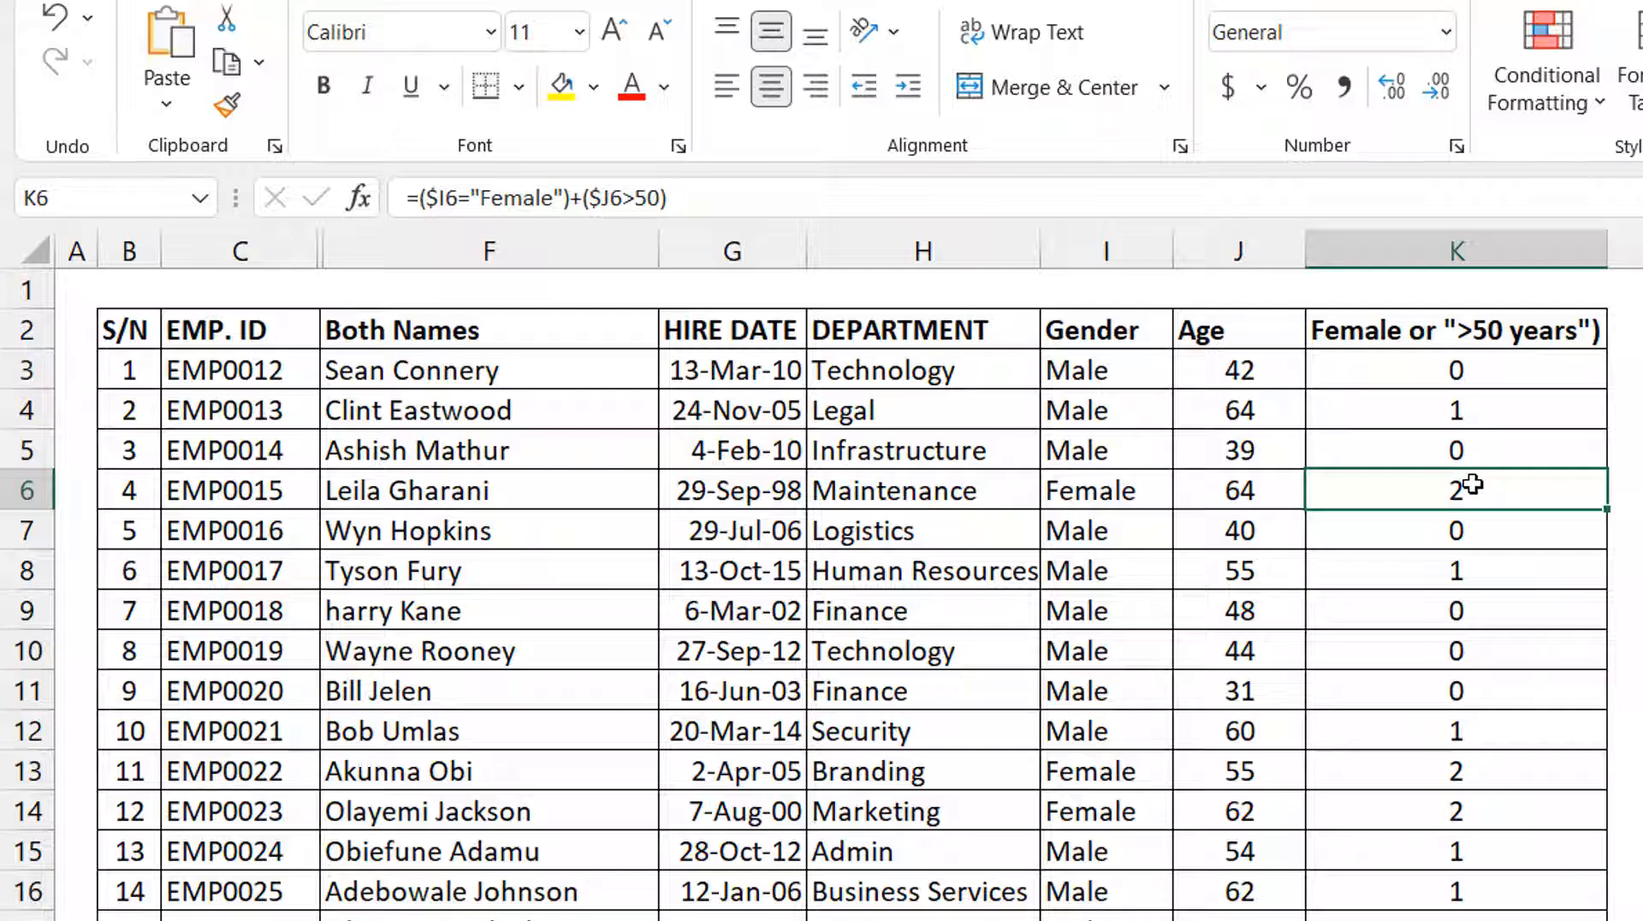
pyautogui.click(1427, 409)
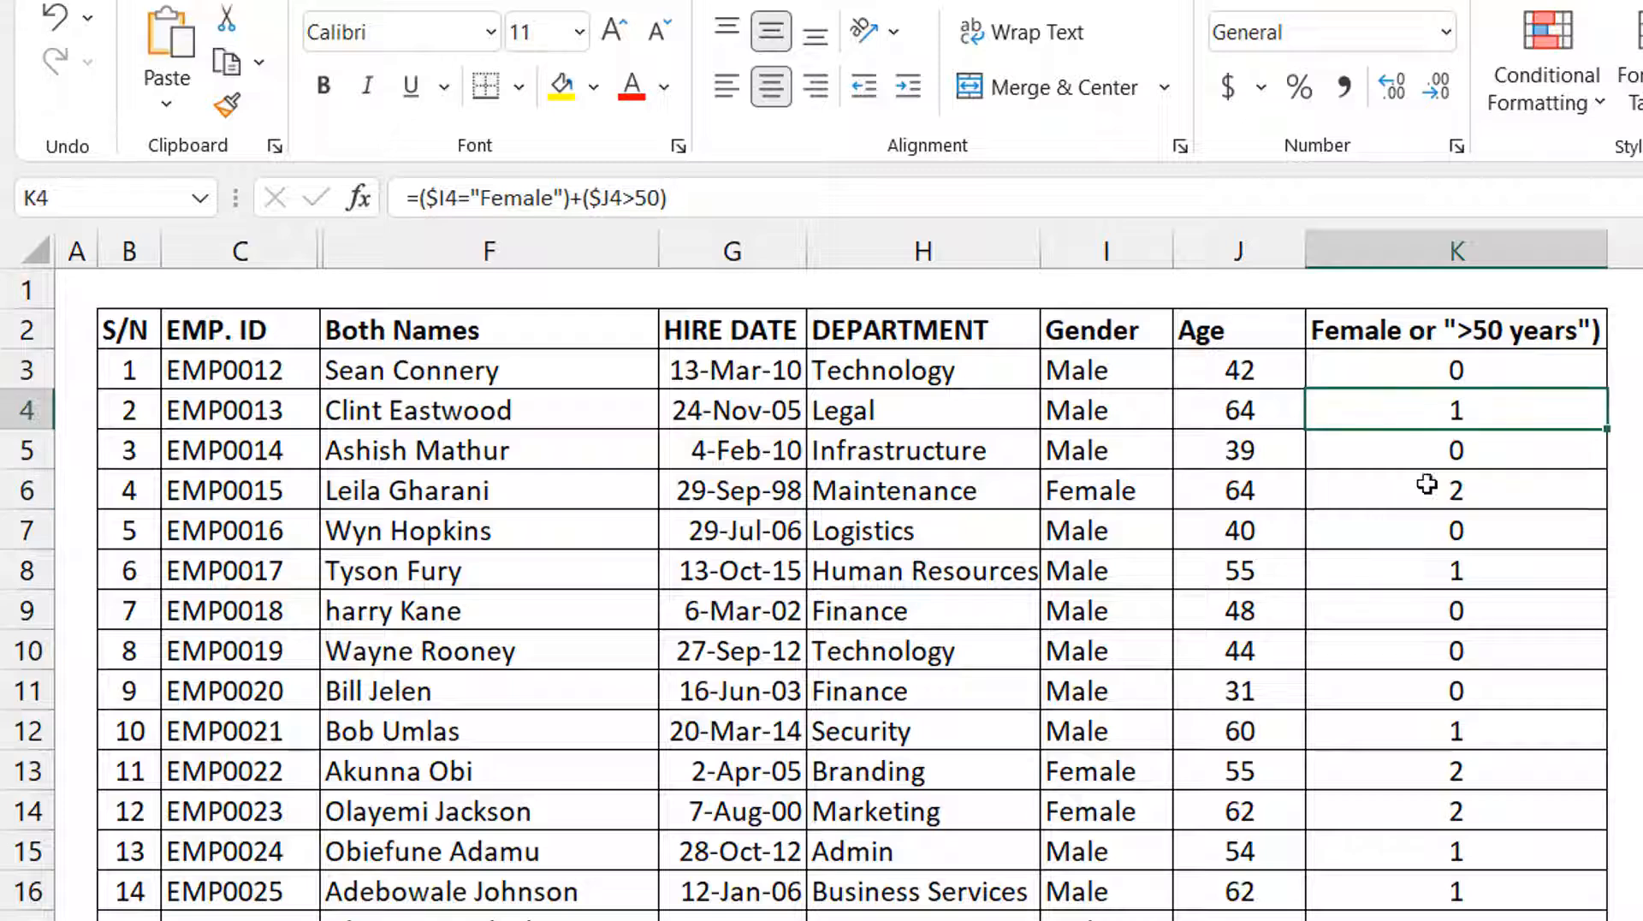
pyautogui.click(1424, 490)
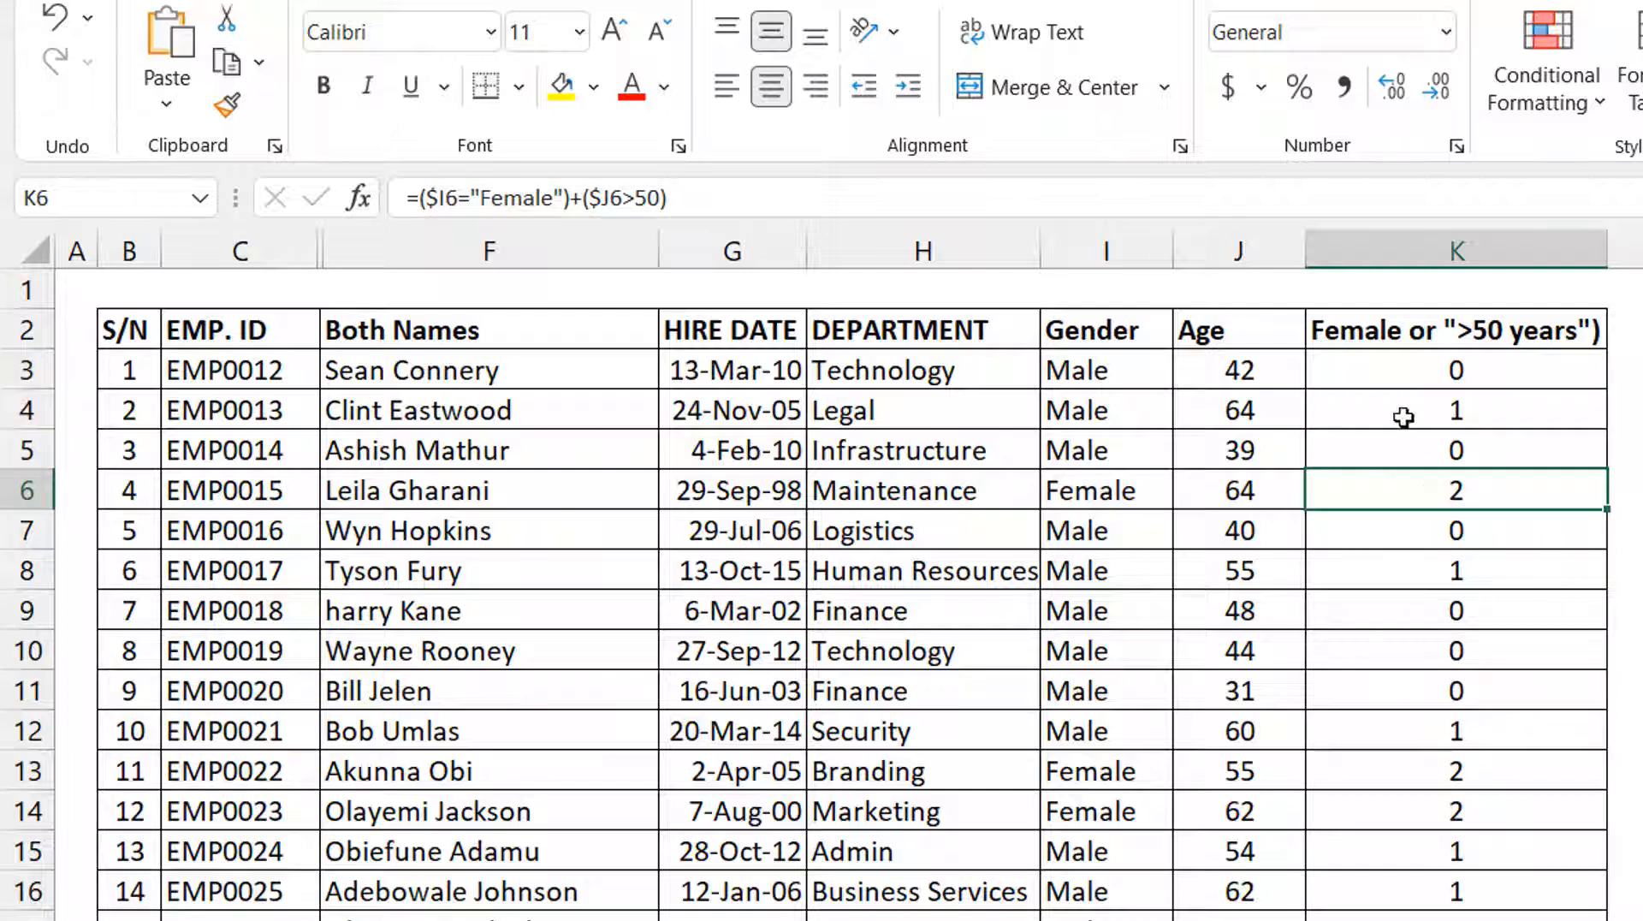
pyautogui.click(1378, 372)
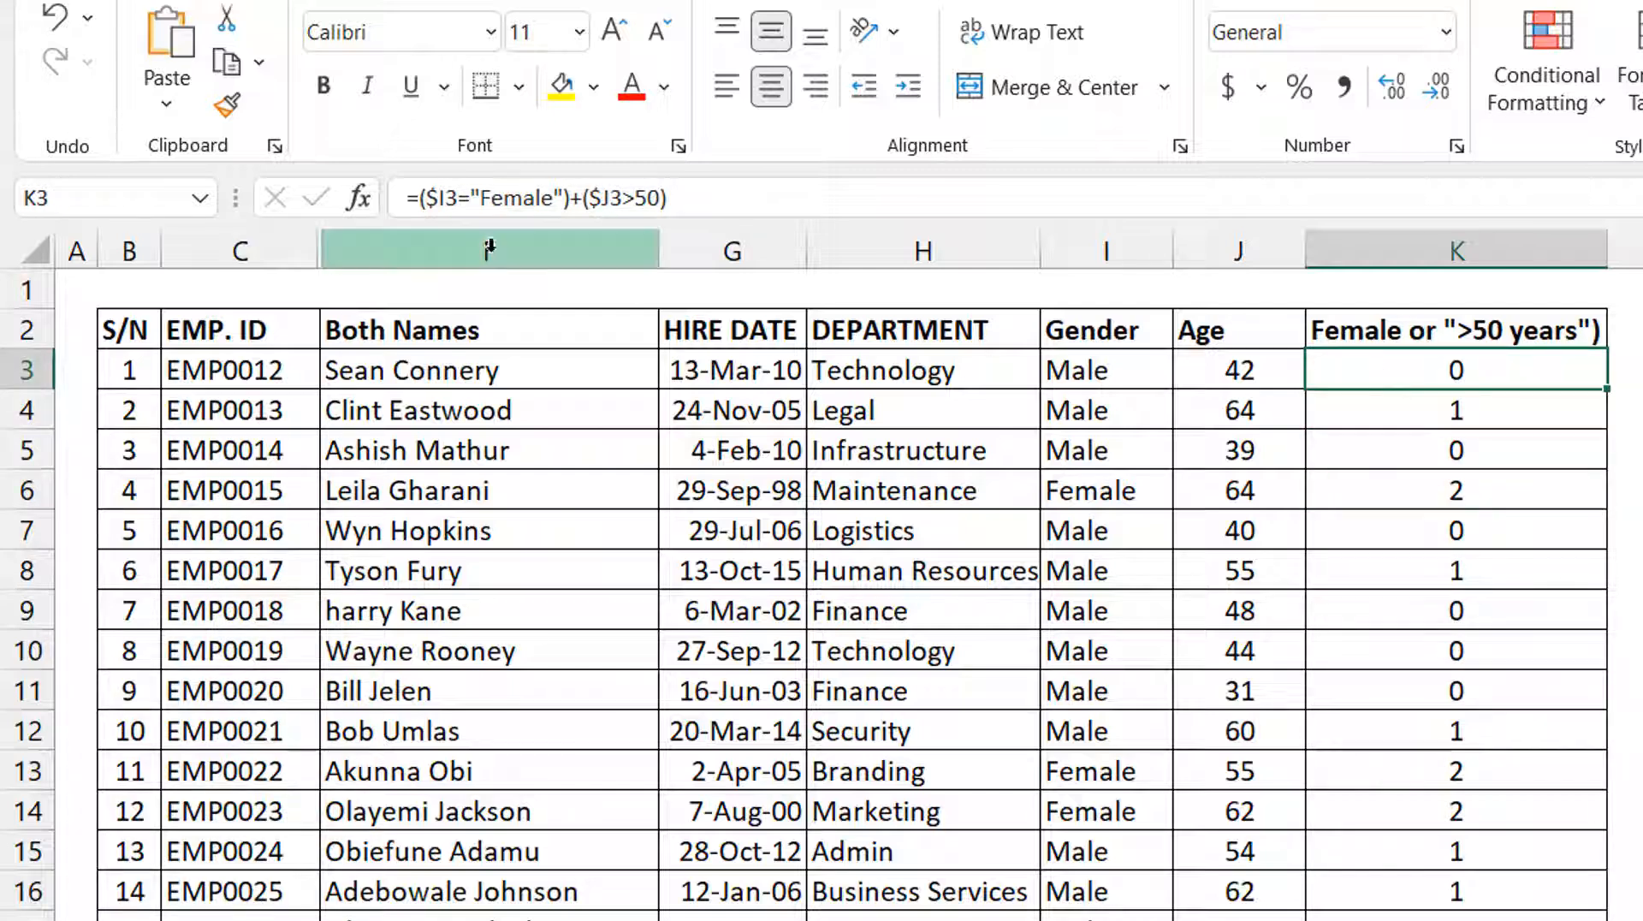
pyautogui.moveTo(408, 197); pyautogui.dragTo(585, 198)
pyautogui.moveTo(720, 221); pyautogui.dragTo(757, 222)
pyautogui.hotkey('ctrl', 'c')
pyautogui.press('Escape')
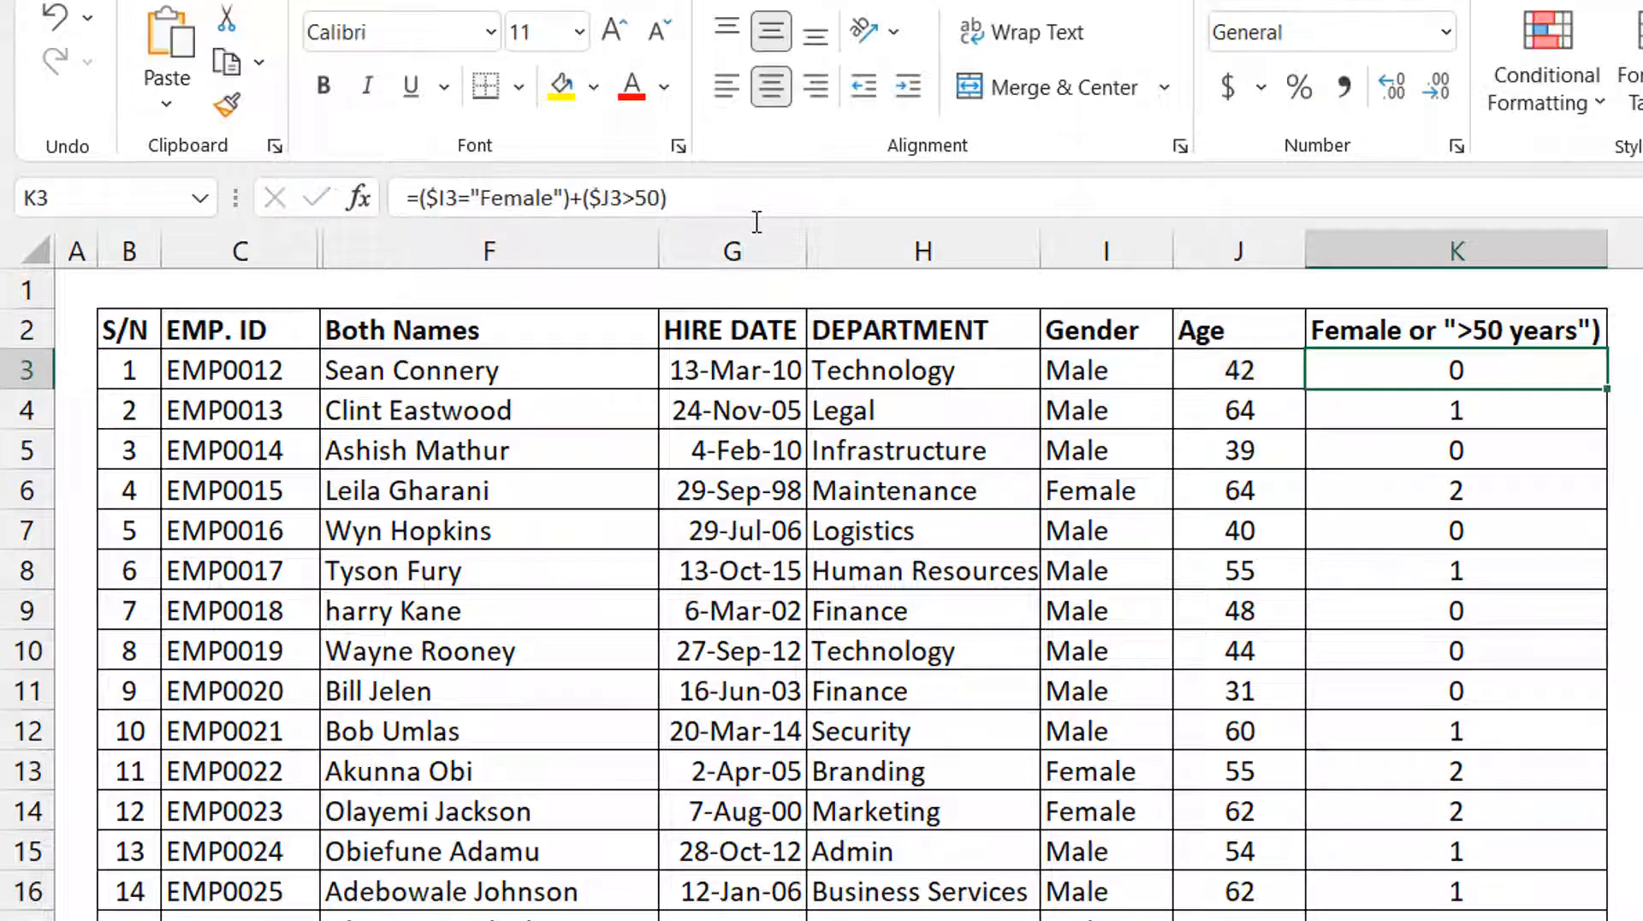
# Create a formula-based conditional formatting rule for the employee rows B3:K29 with the formula =($I3="Female")+($J3>50).
pyautogui.click(134, 371)
pyautogui.hotkey('ctrl', 'shift', 'Right')
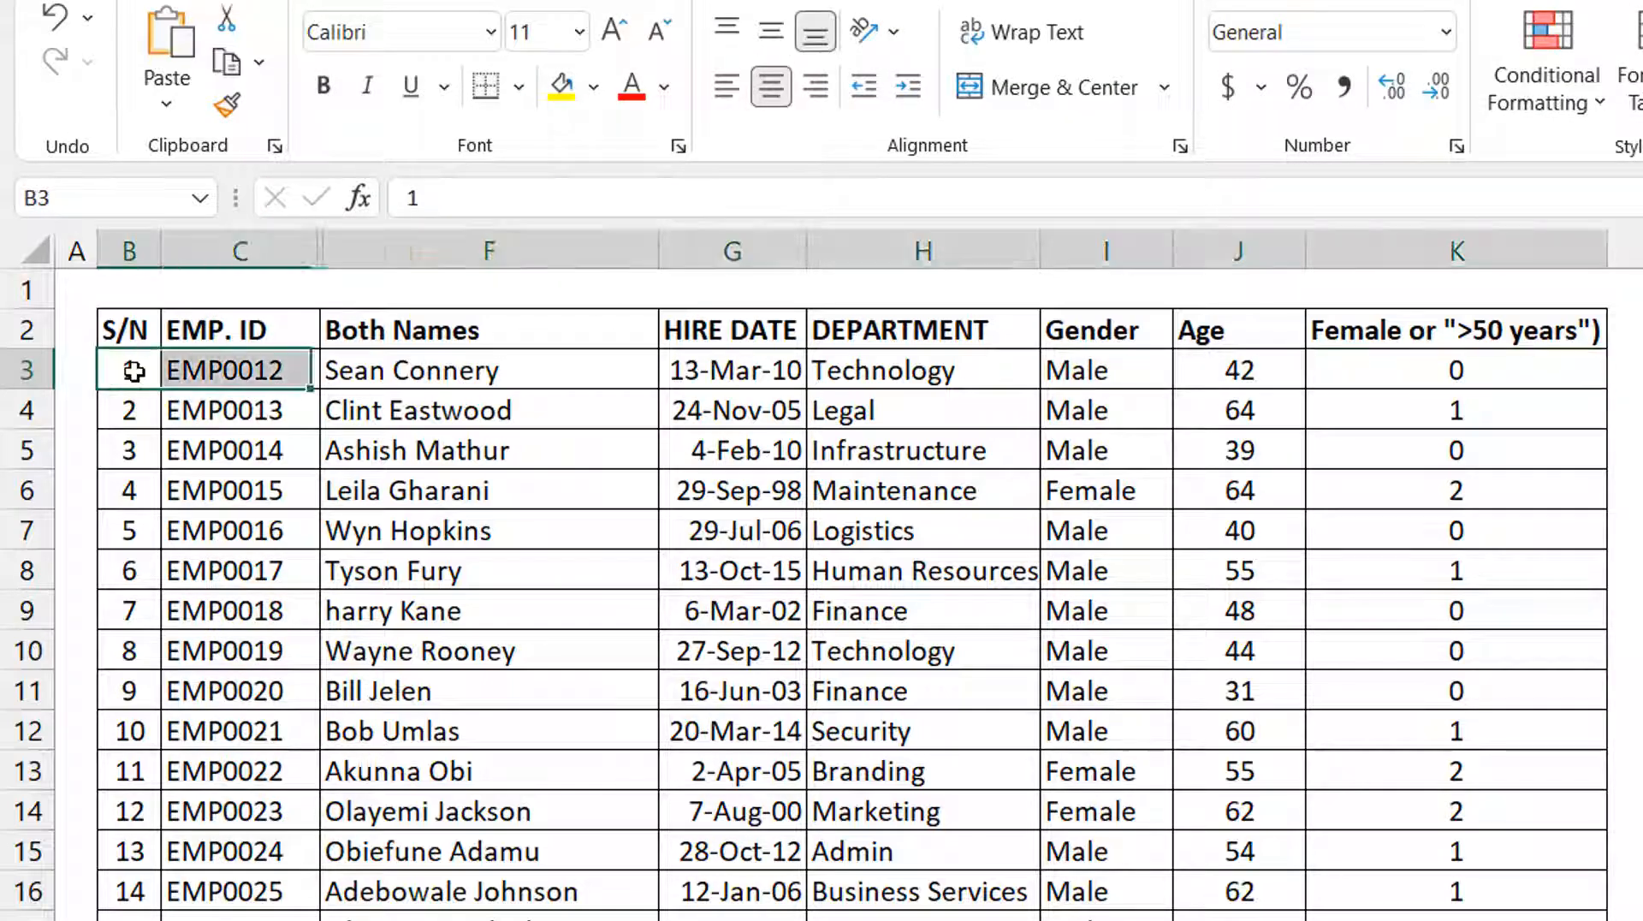
pyautogui.hotkey('ctrl', 'shift', 'Down')
pyautogui.hotkey('ctrl', 'BackSpace')
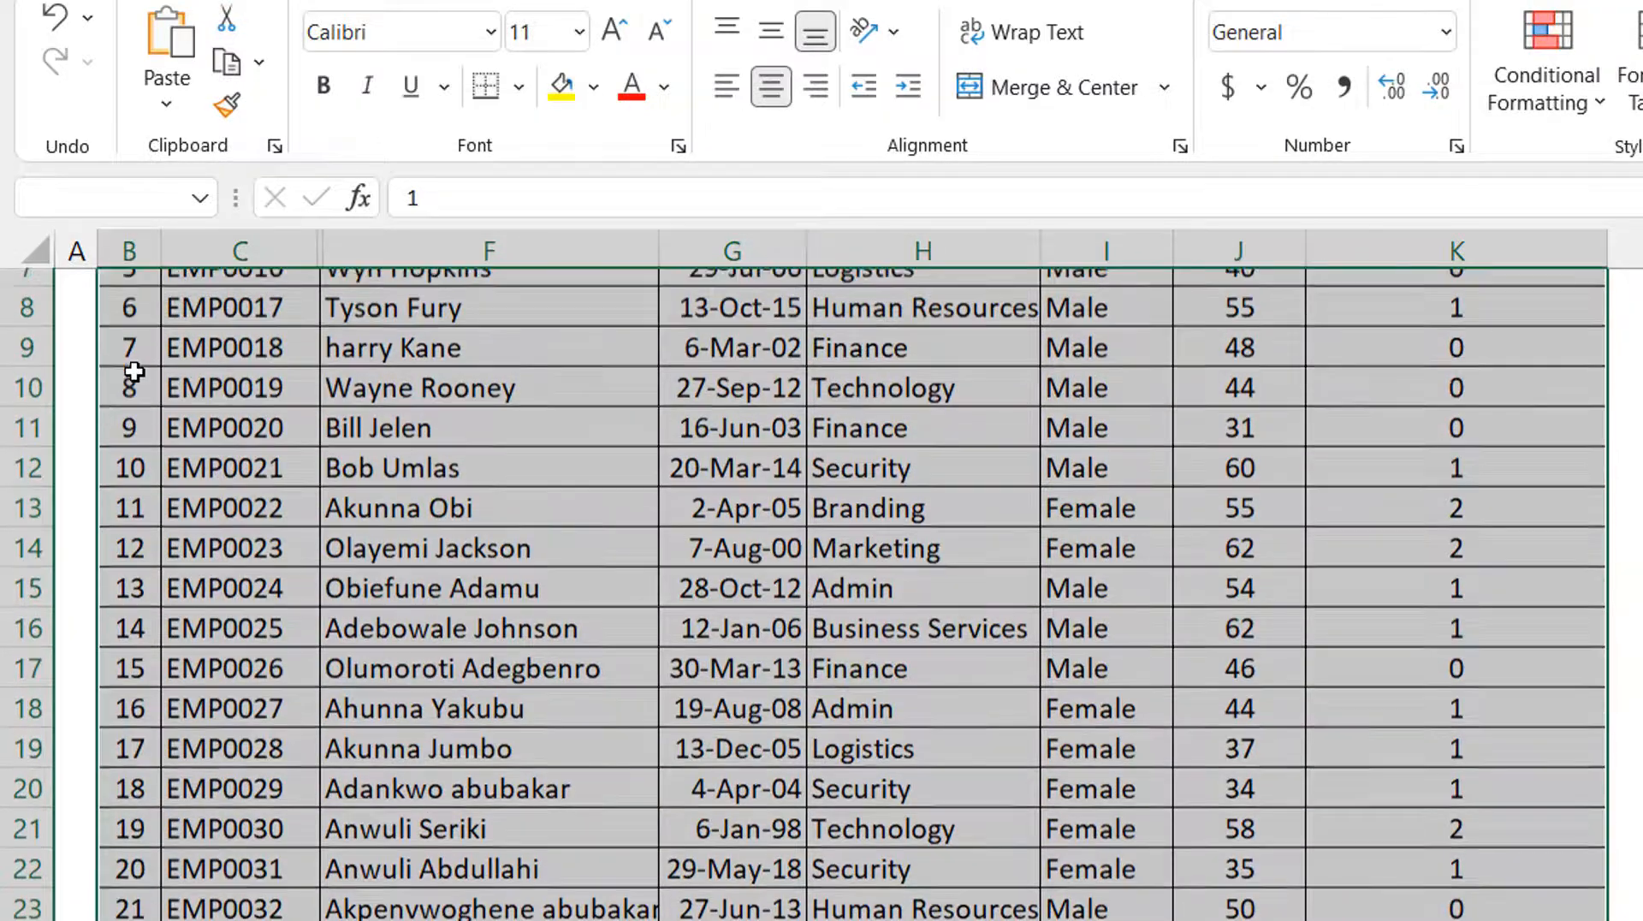
pyautogui.hotkey('alt', 'o')
pyautogui.press('d')
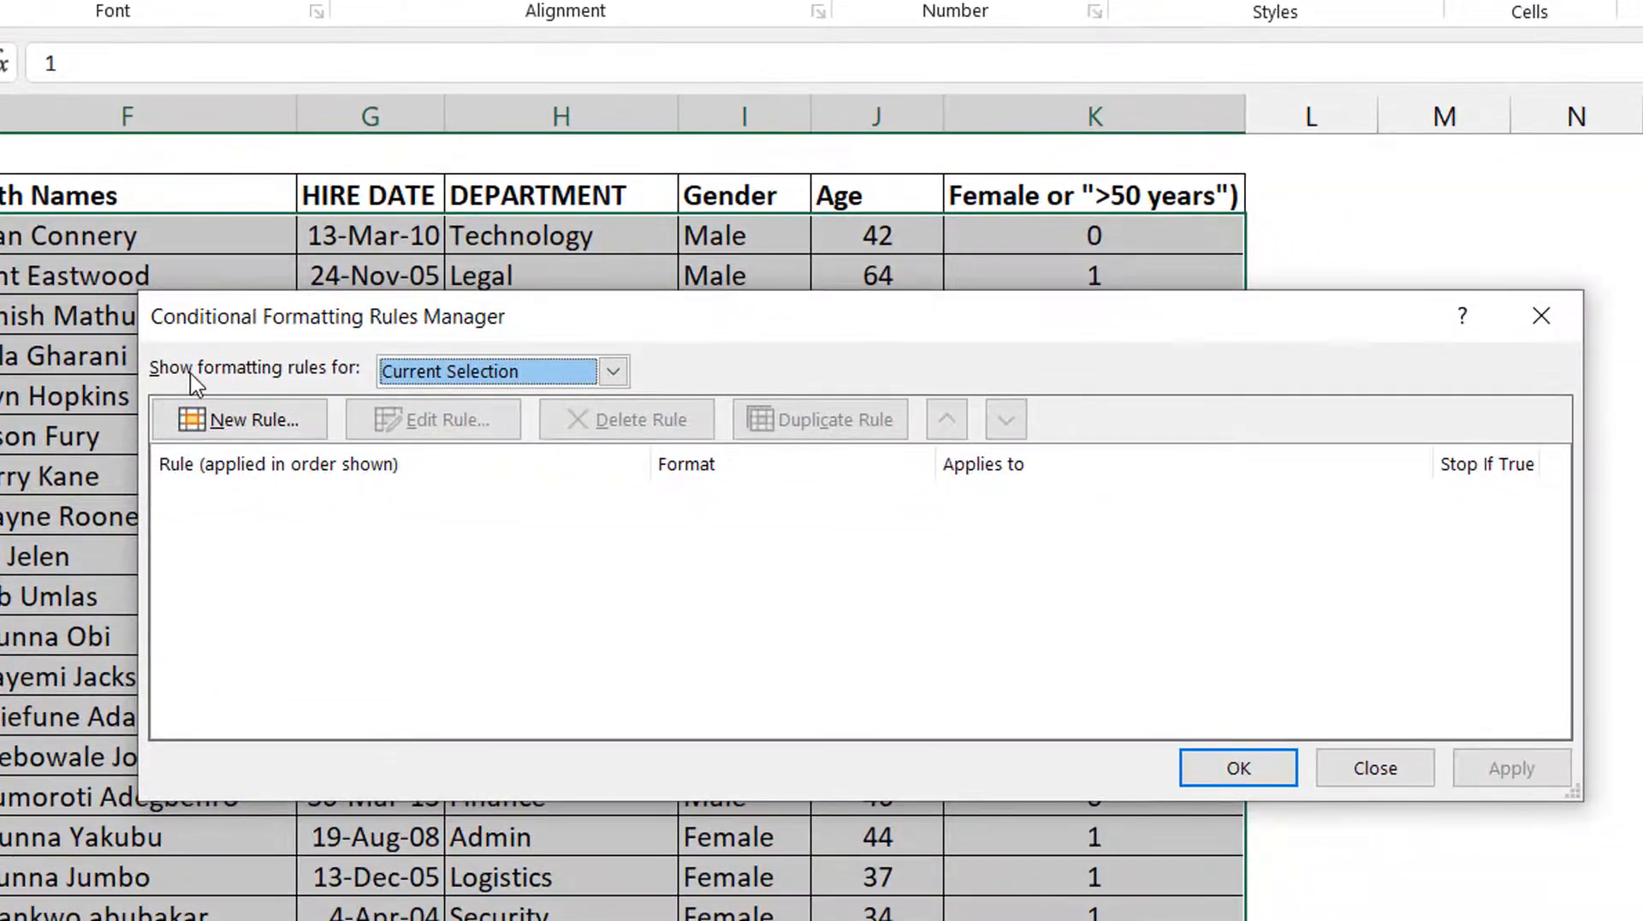
pyautogui.click(231, 420)
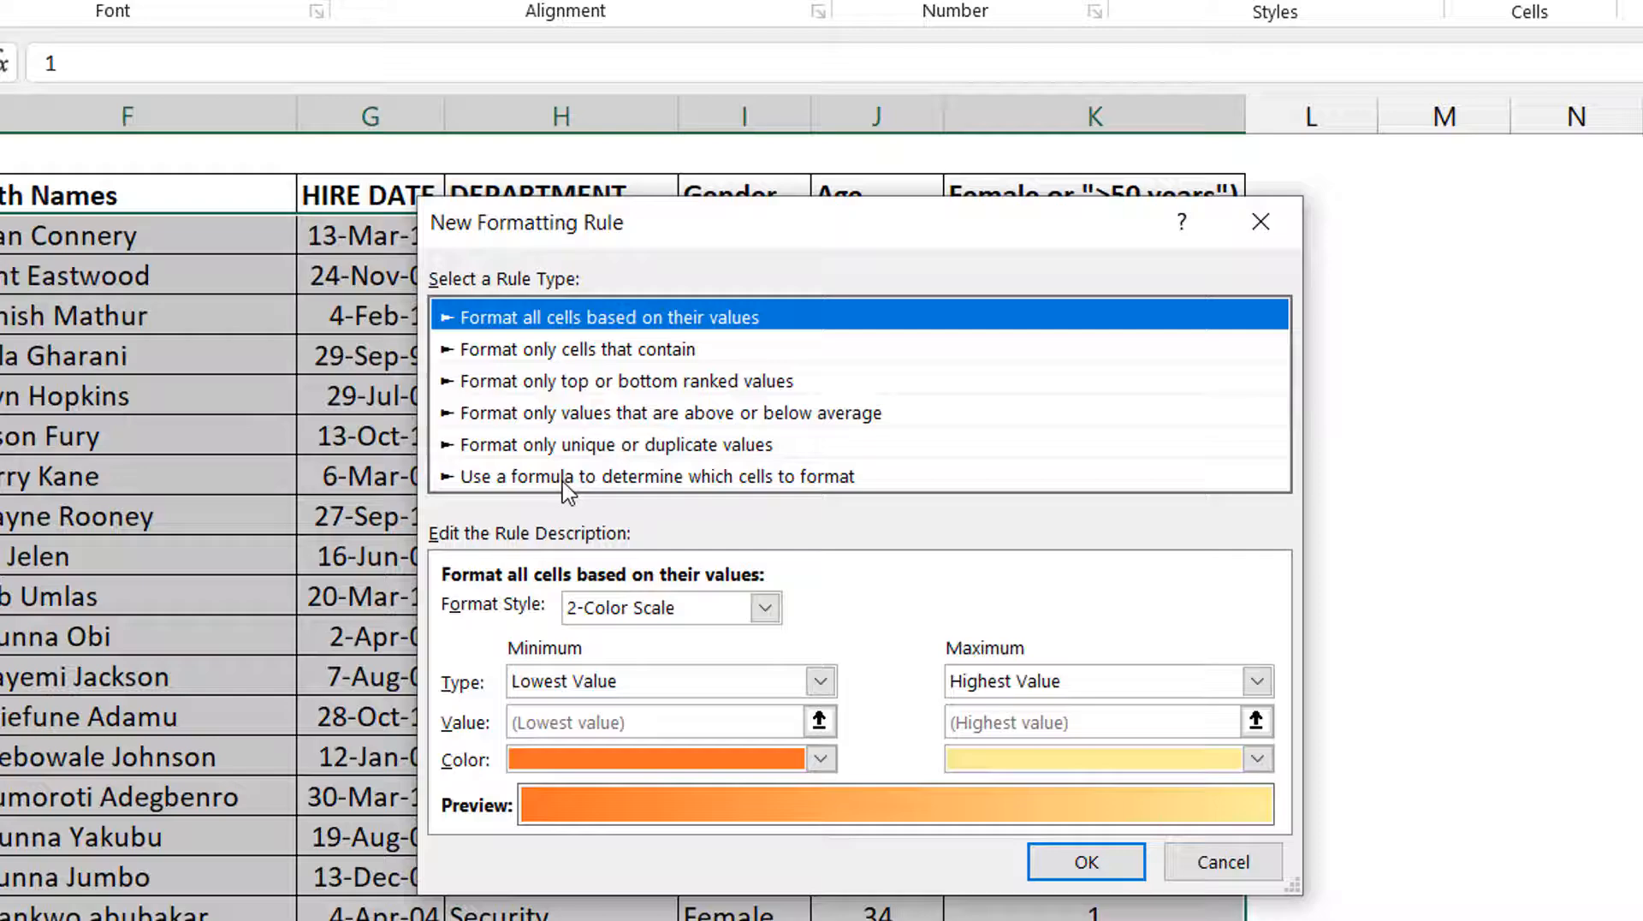
pyautogui.click(568, 477)
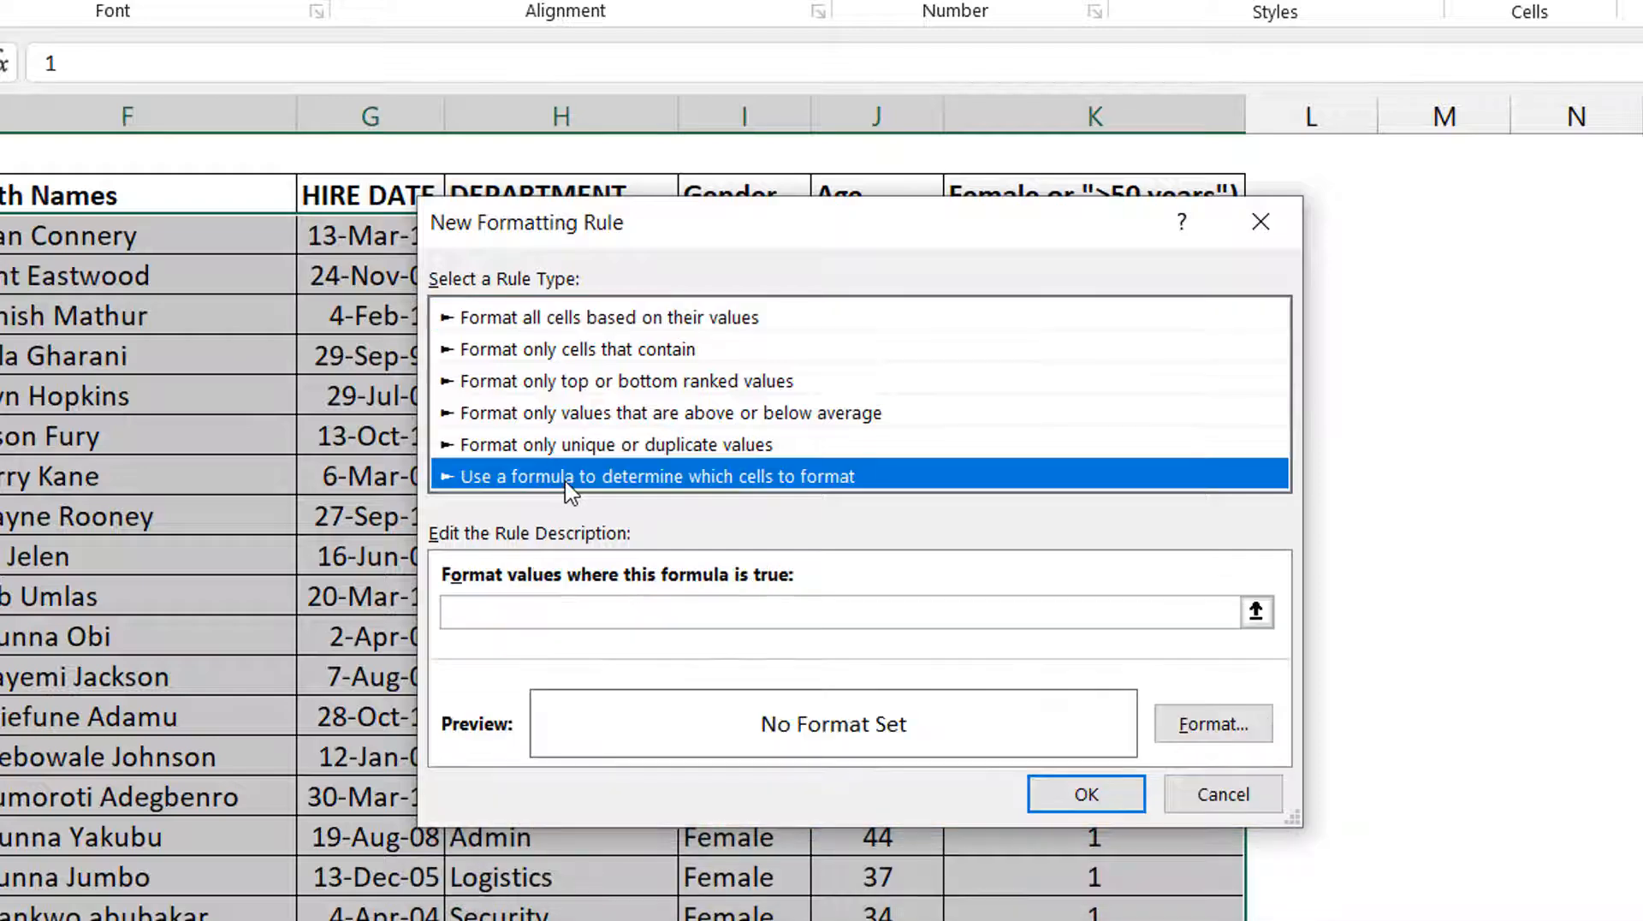
pyautogui.click(608, 613)
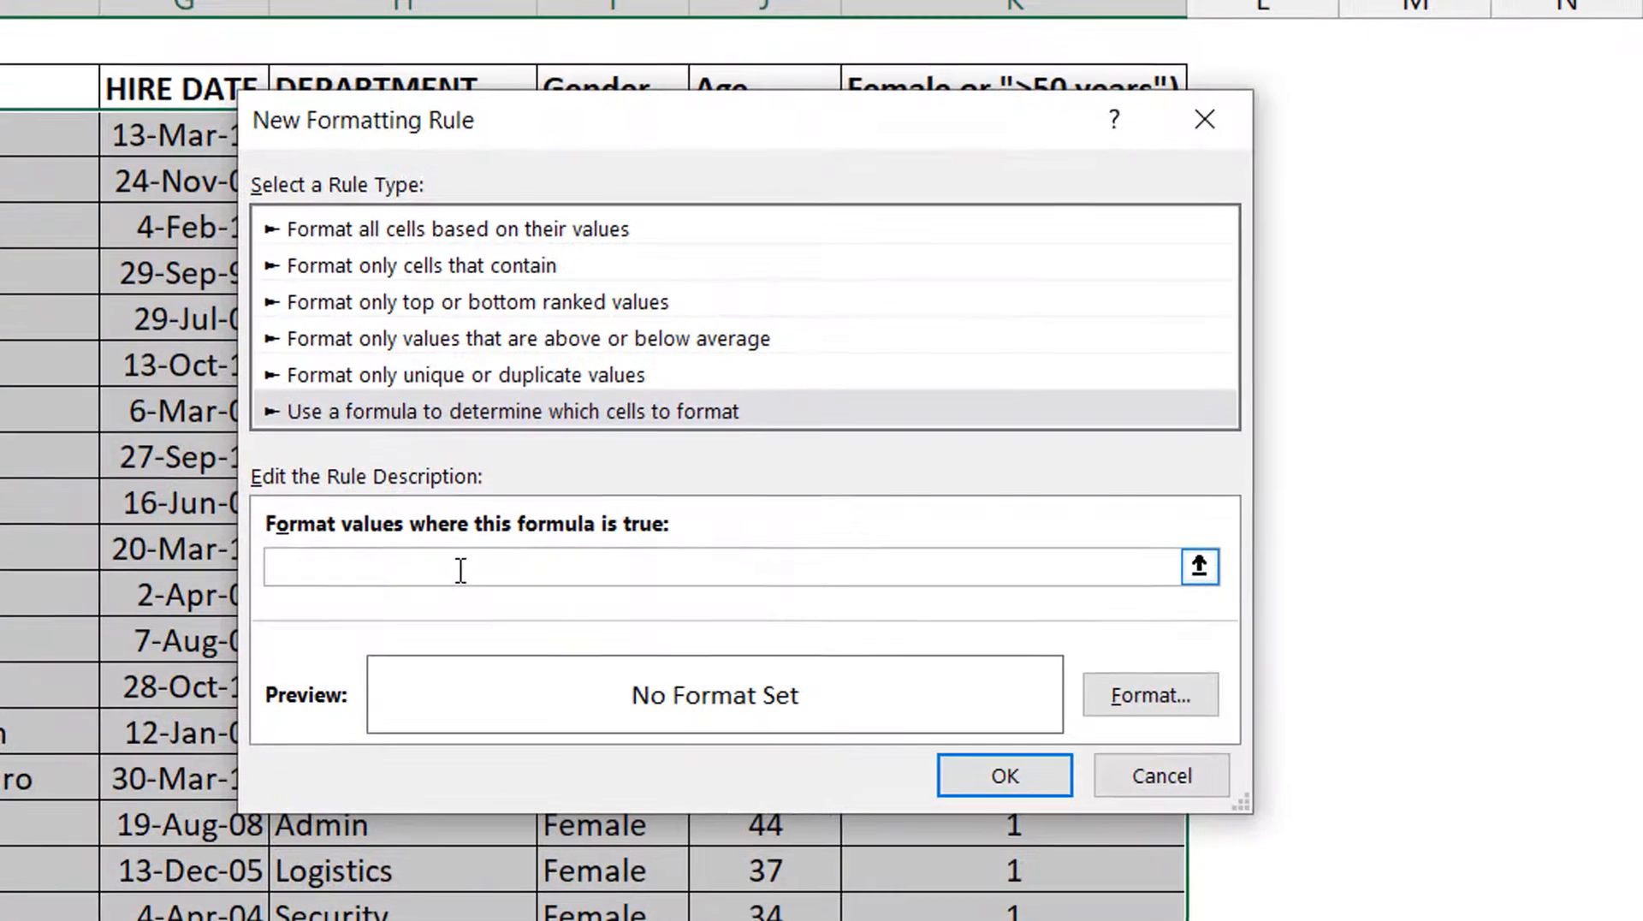
pyautogui.hotkey('ctrl', 'v')
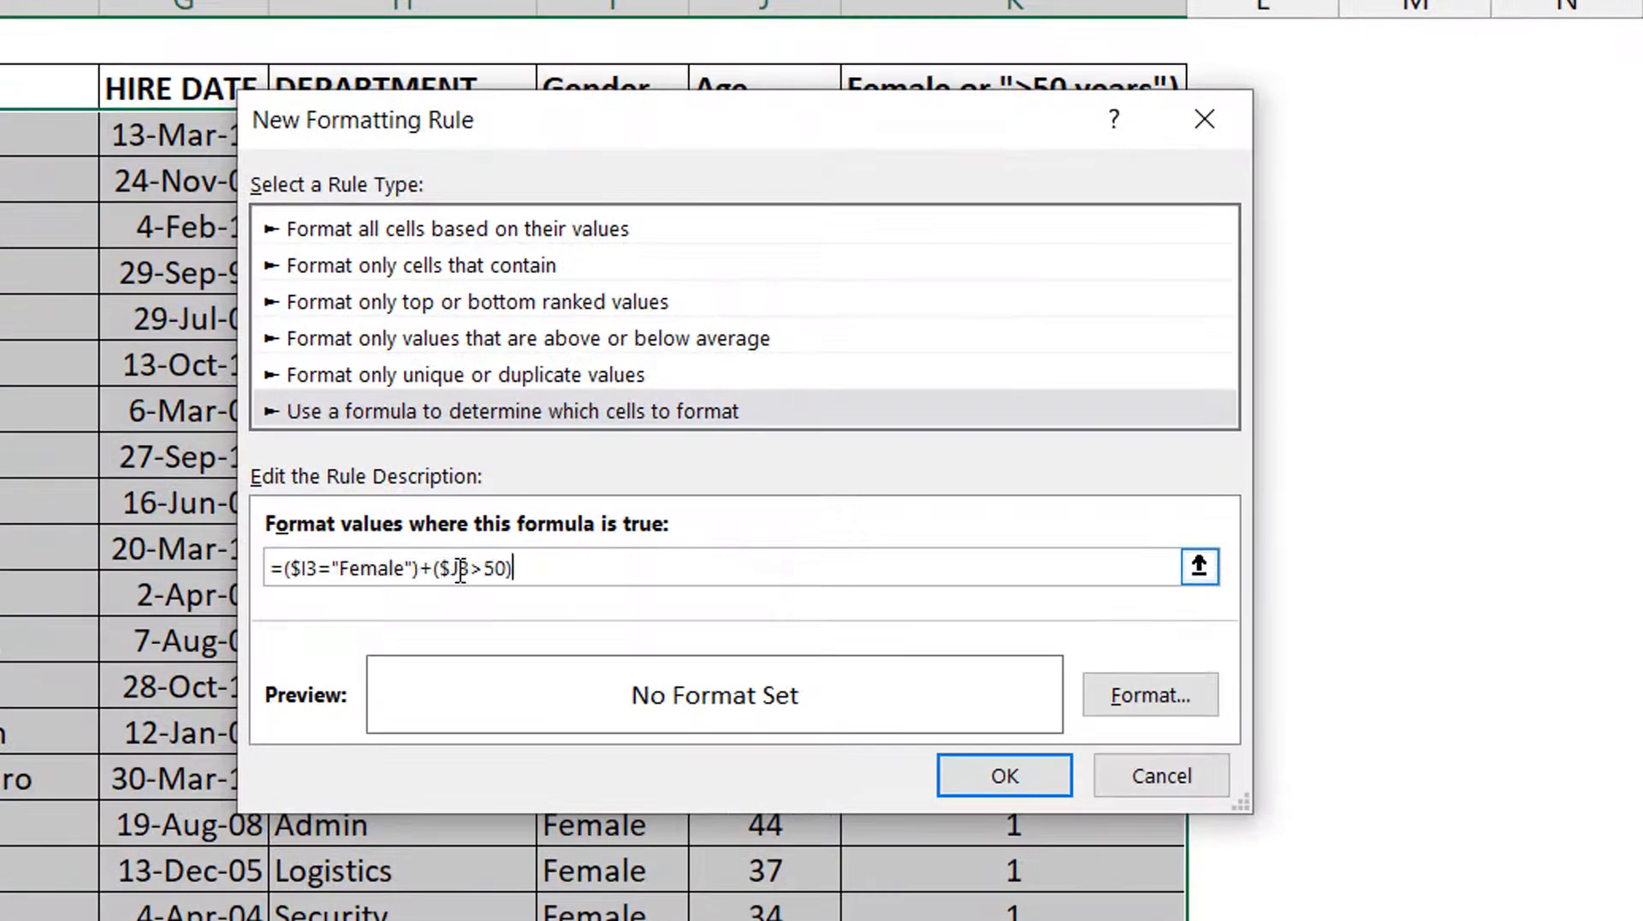
# Give the new rule's format a dark green fill and a white font colour.
pyautogui.click(1151, 694)
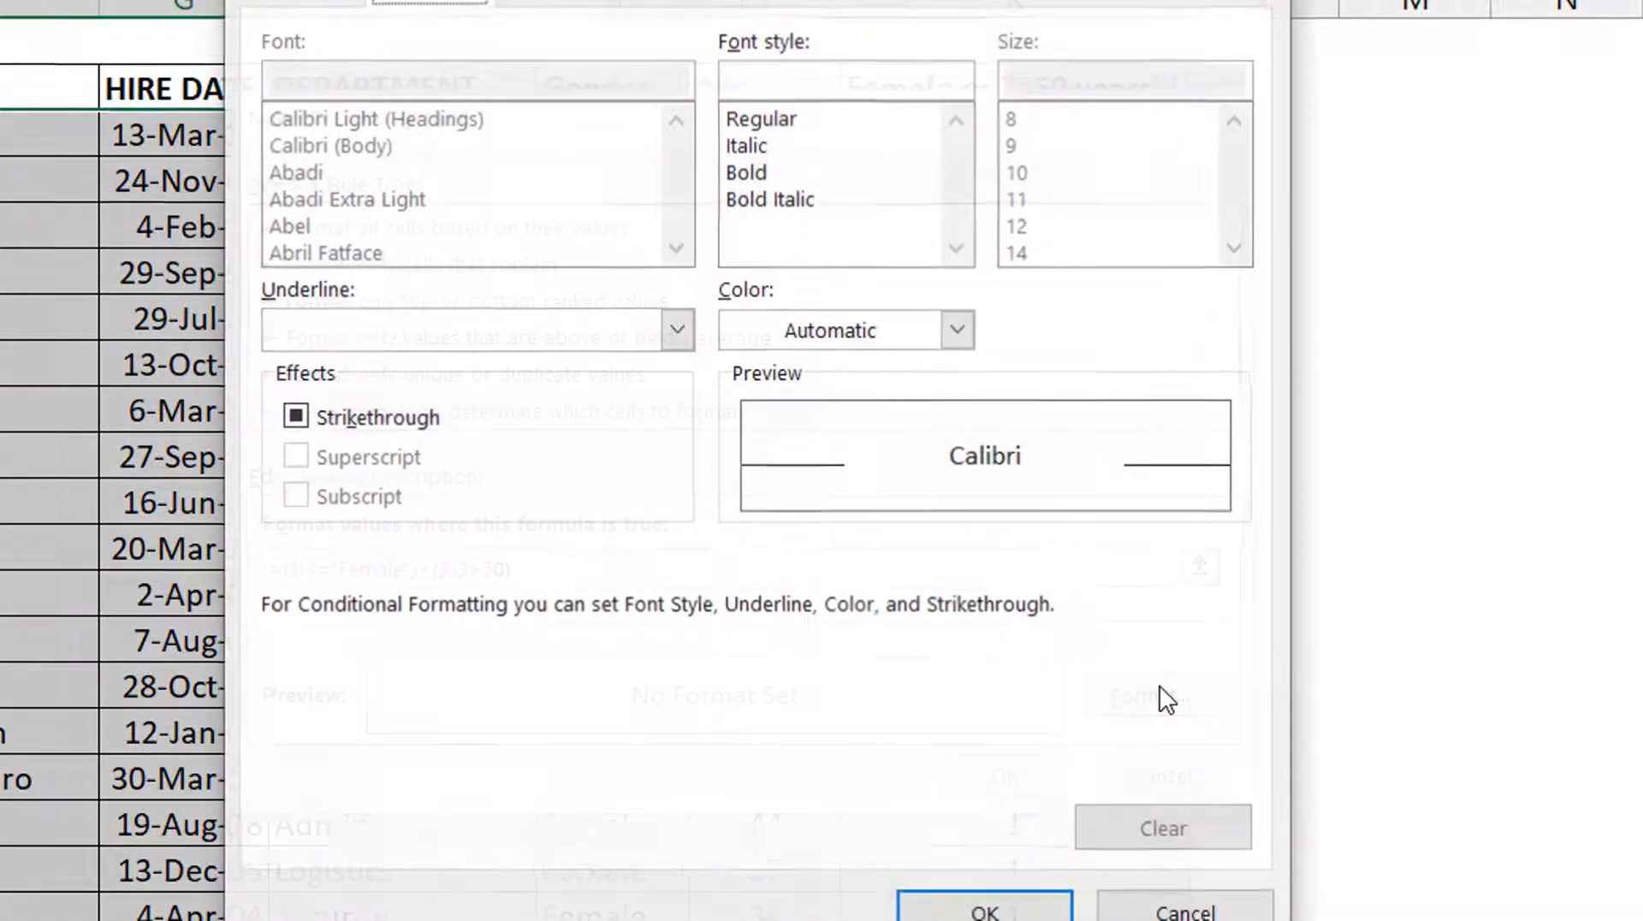
pyautogui.click(693, 1)
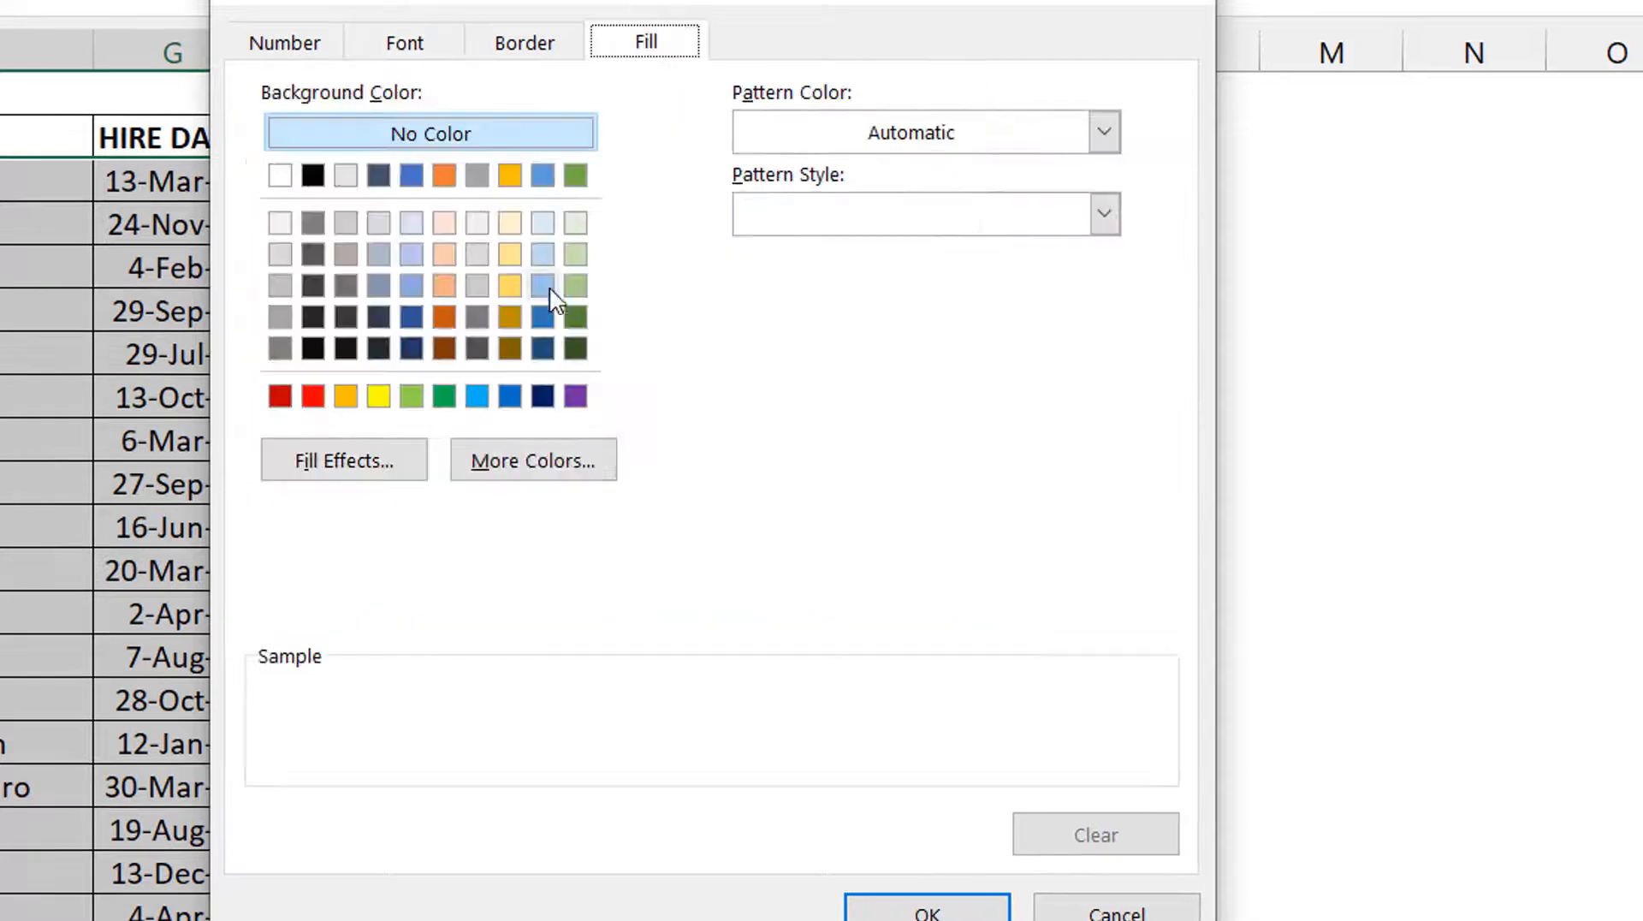
pyautogui.click(575, 316)
pyautogui.click(403, 42)
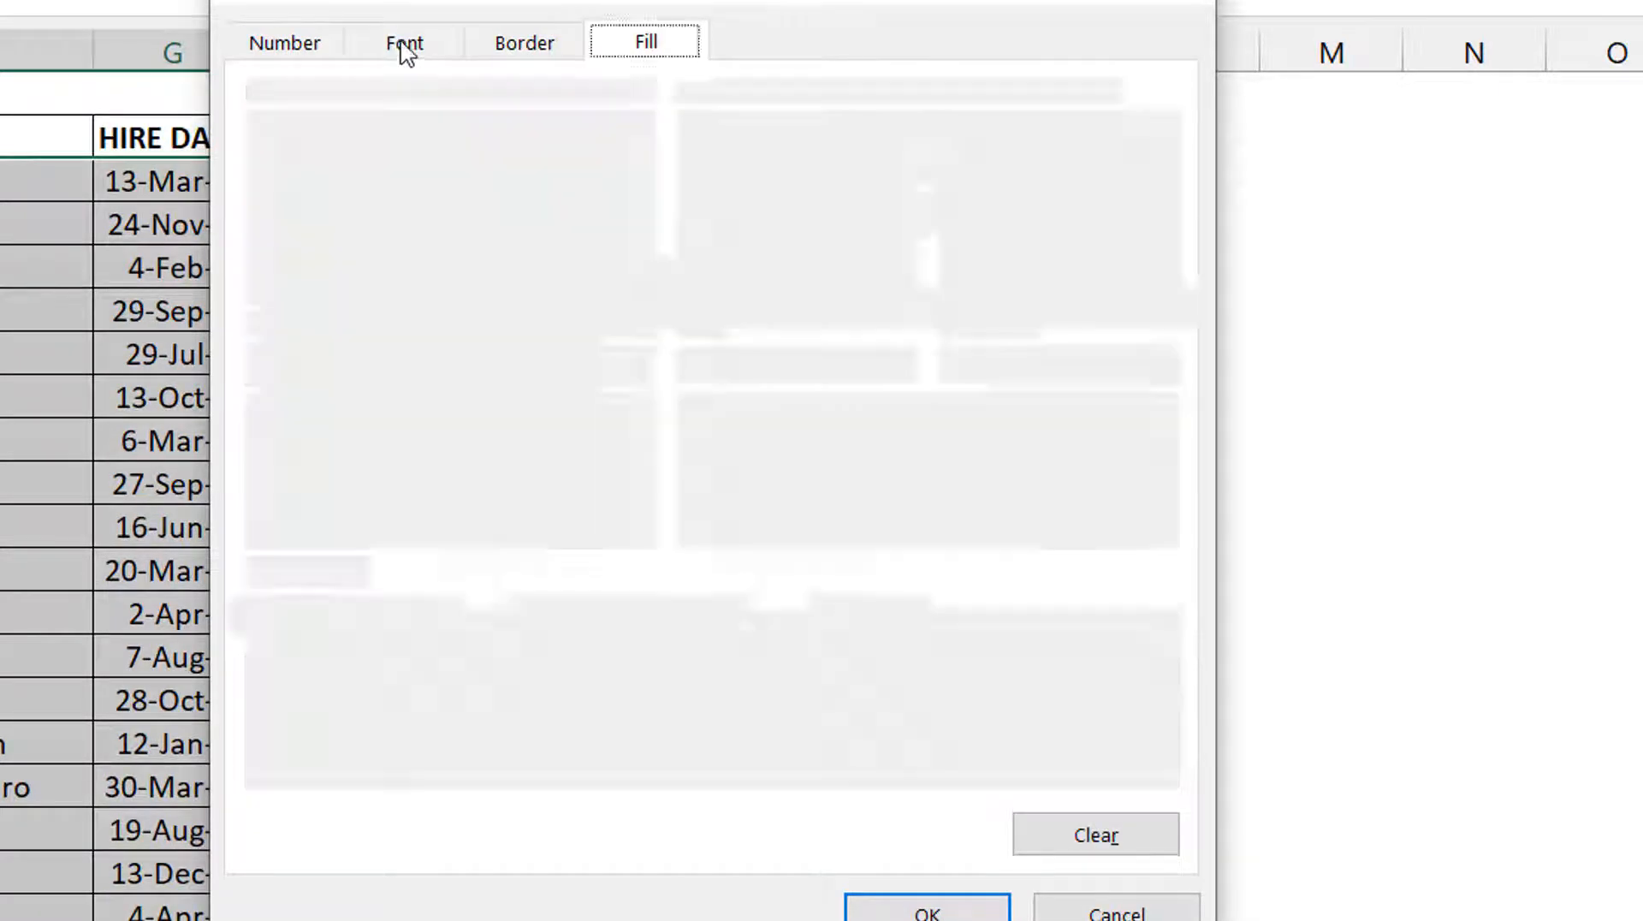
pyautogui.click(821, 365)
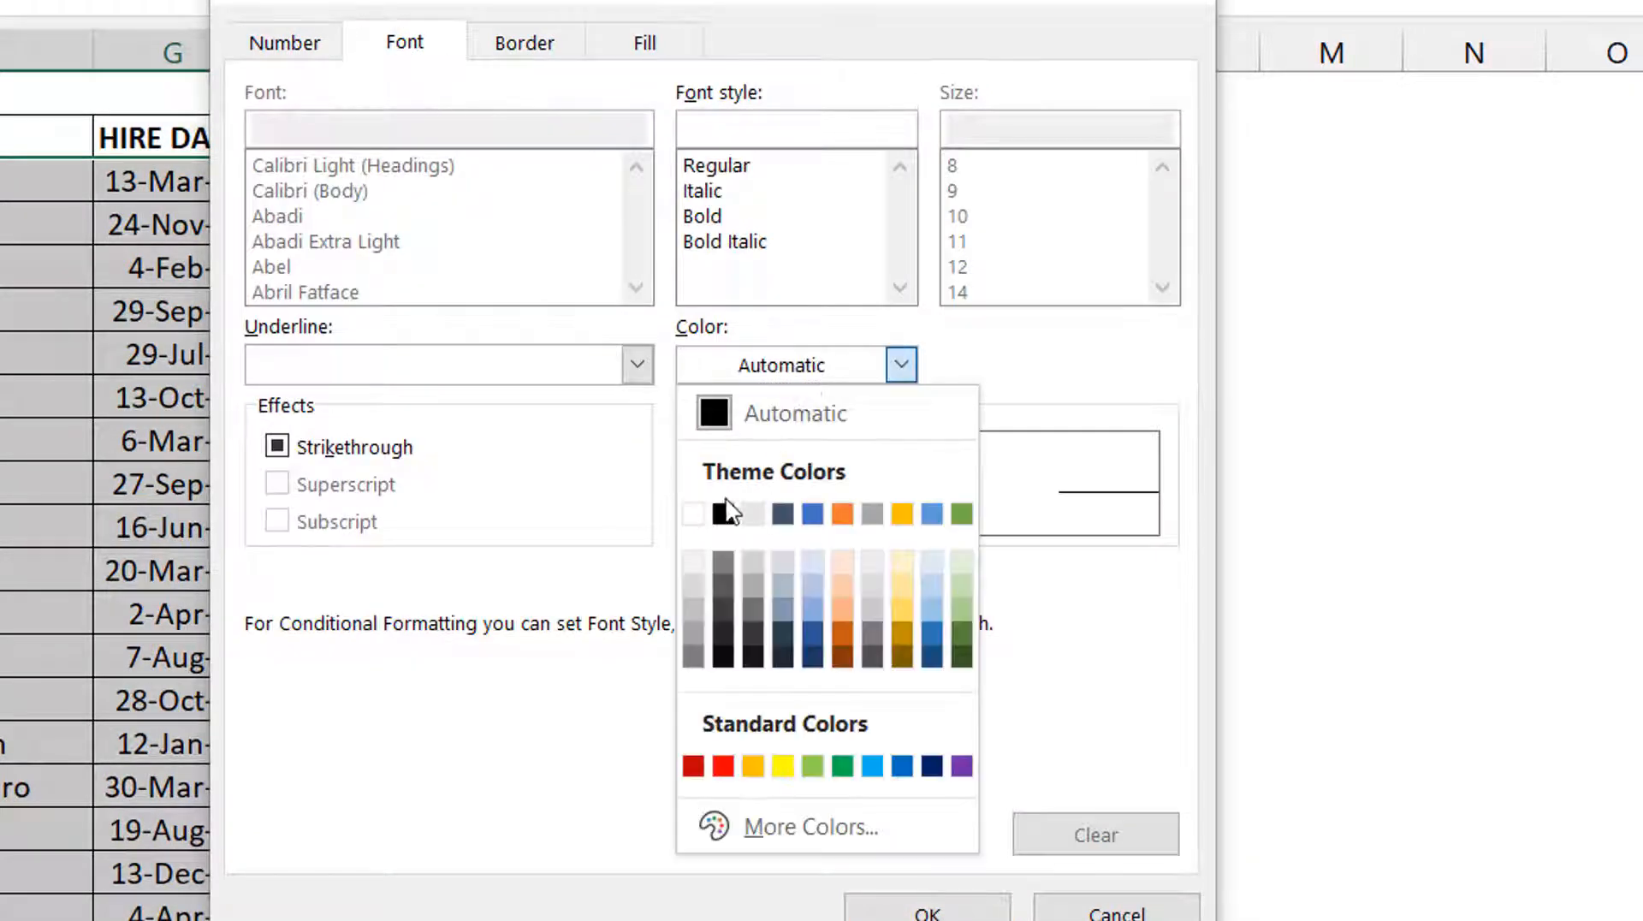
pyautogui.click(695, 513)
pyautogui.click(956, 915)
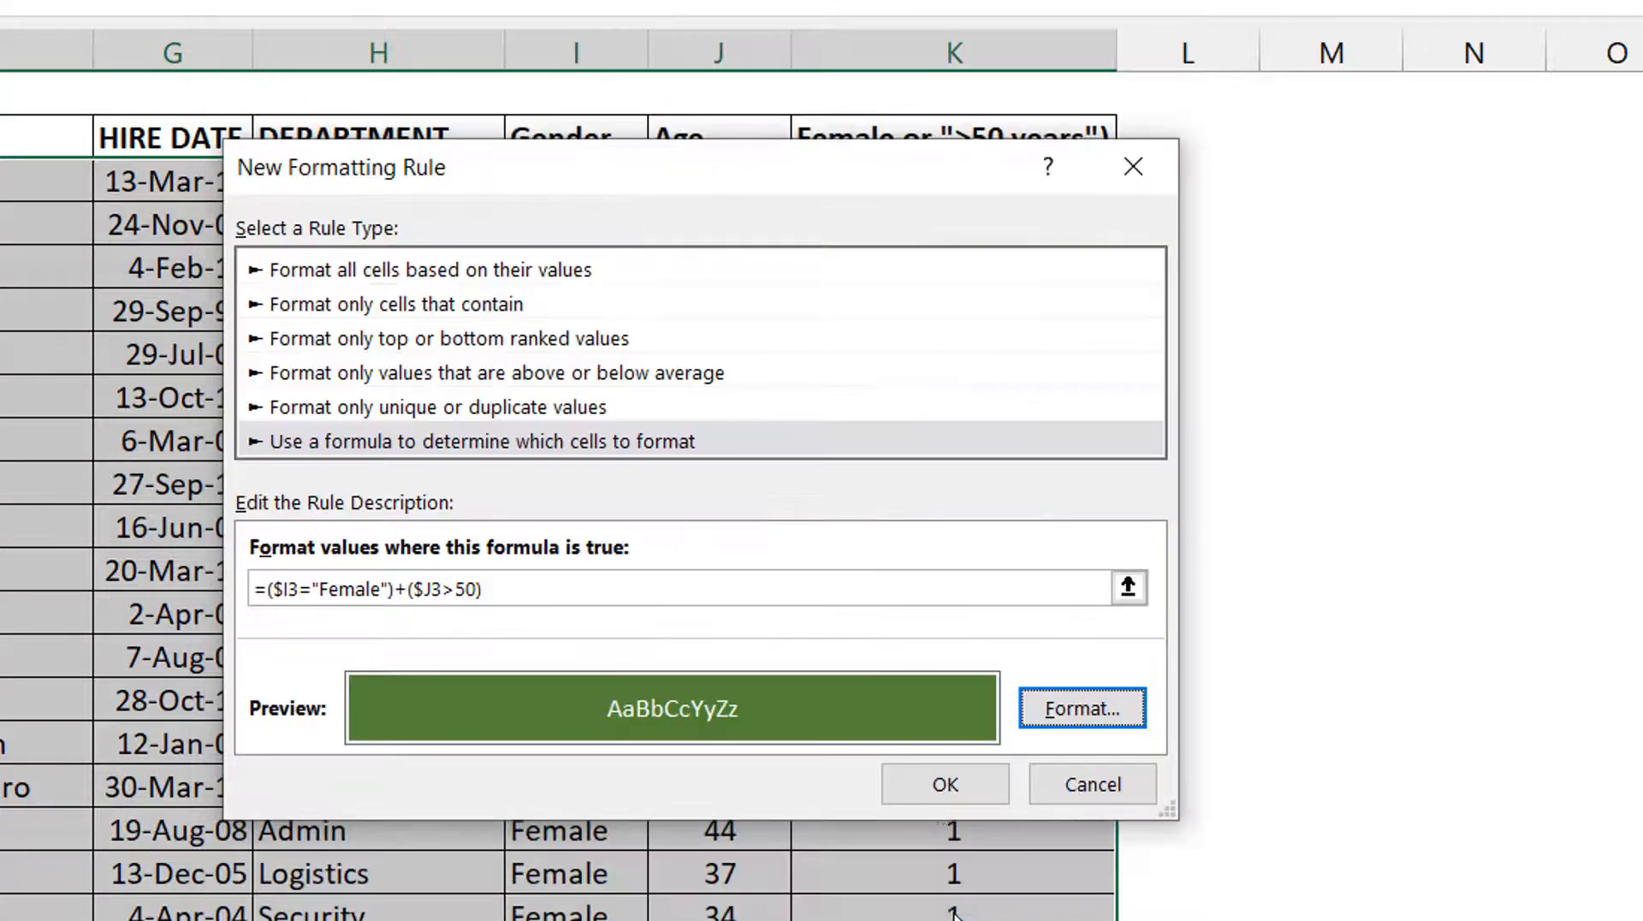
# Apply the finished formatting rule to the employee table, leave the rules manager and deselect the range.
pyautogui.click(946, 782)
pyautogui.click(1357, 768)
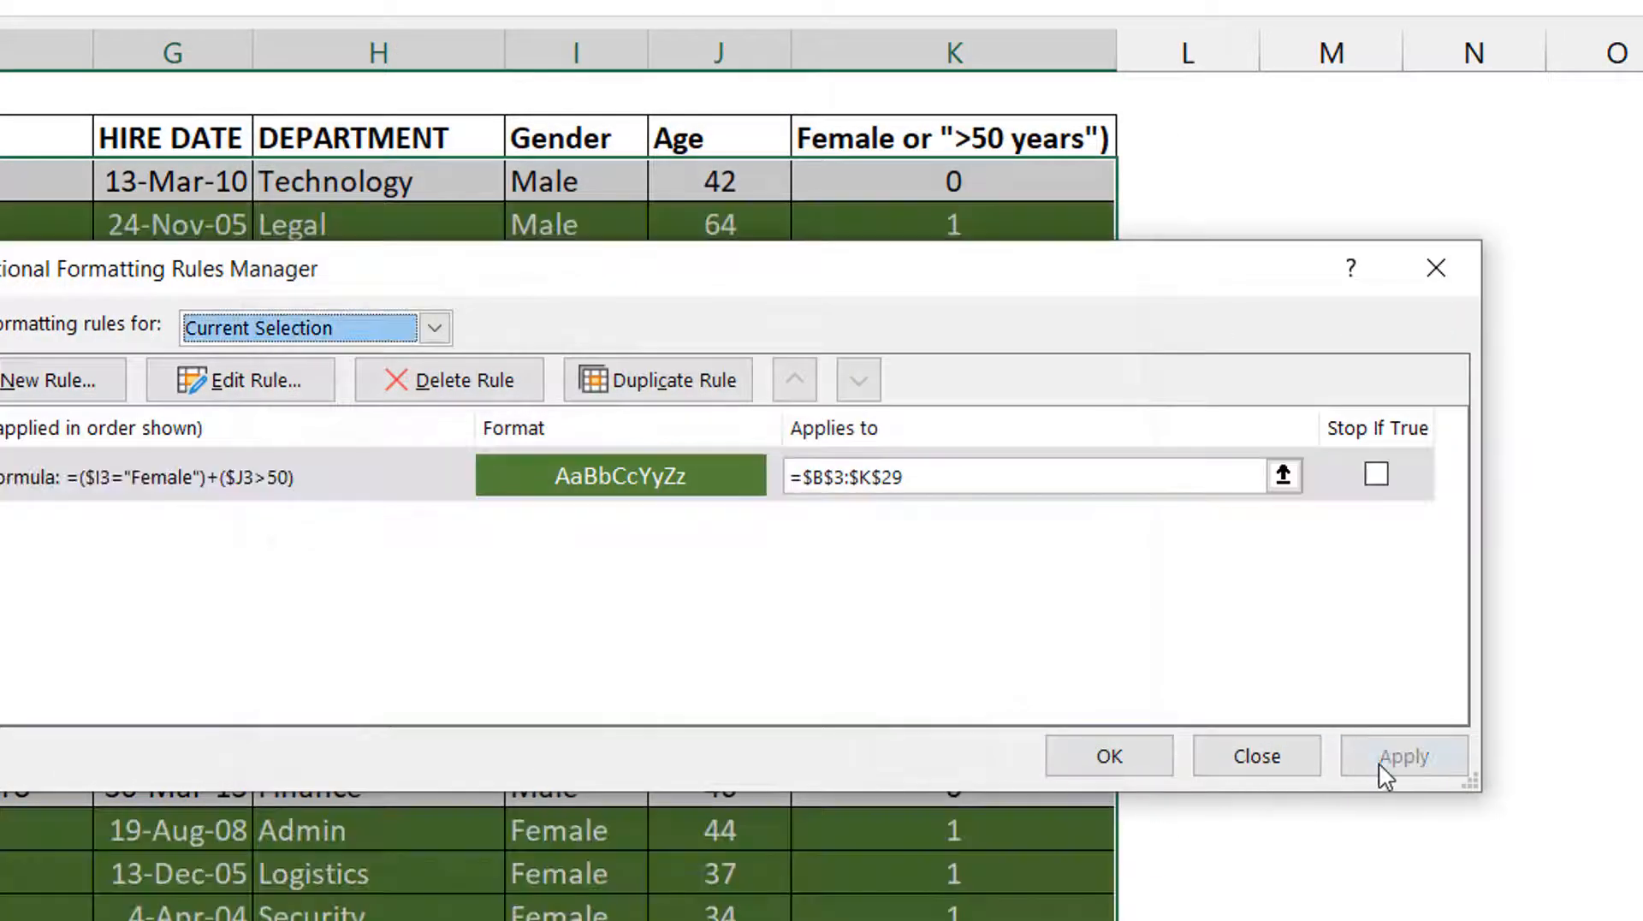
pyautogui.click(1109, 755)
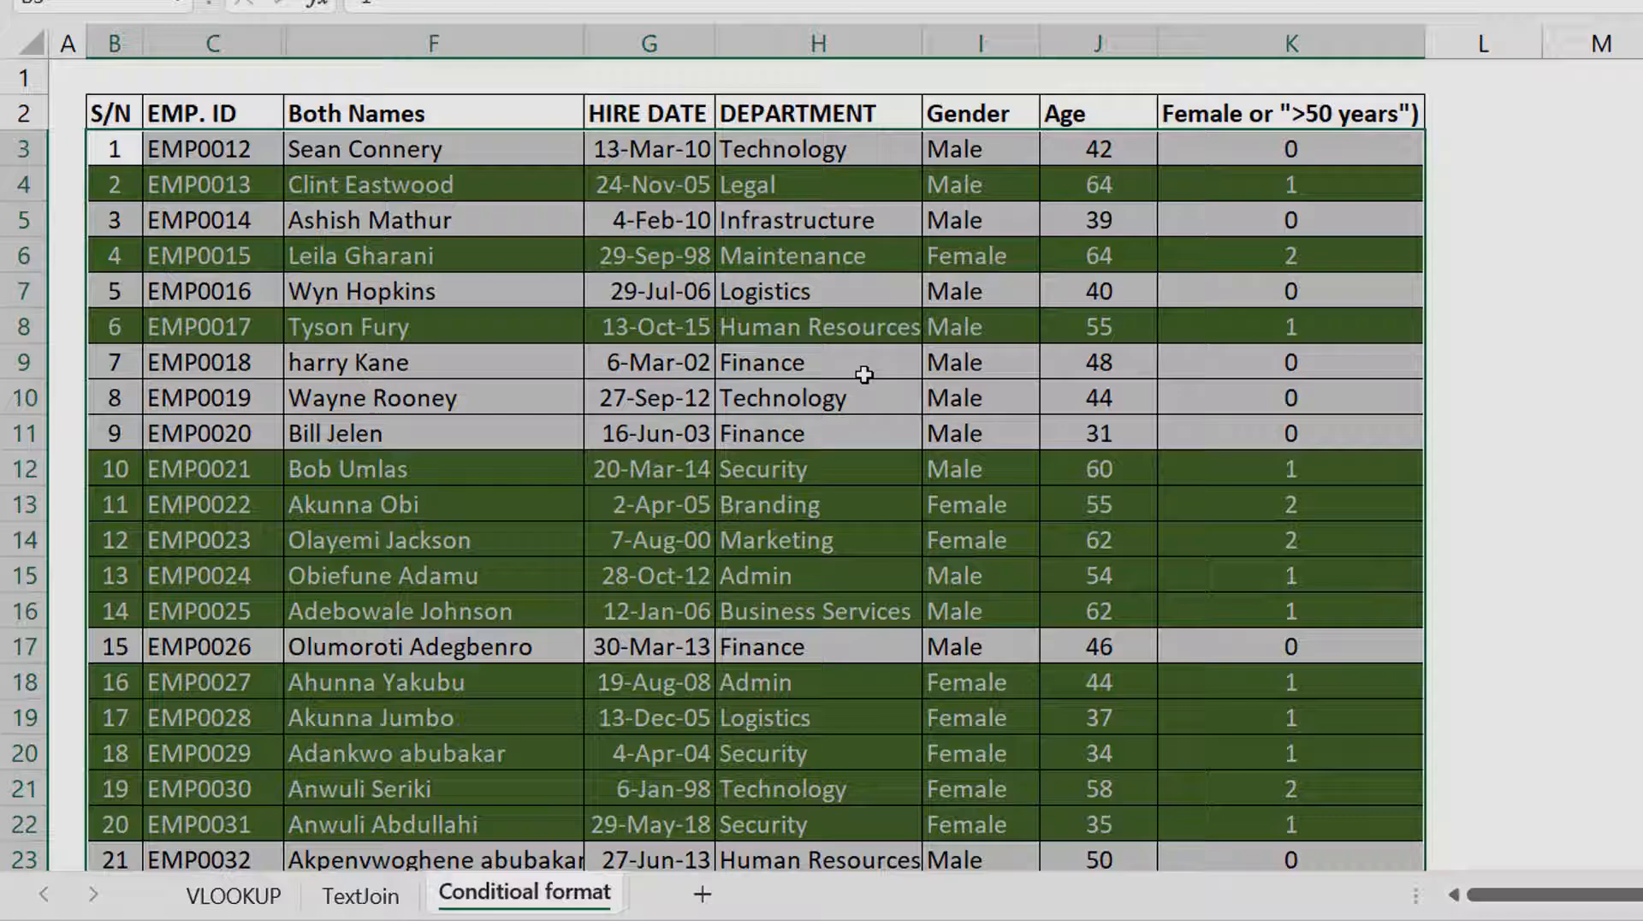
pyautogui.click(560, 319)
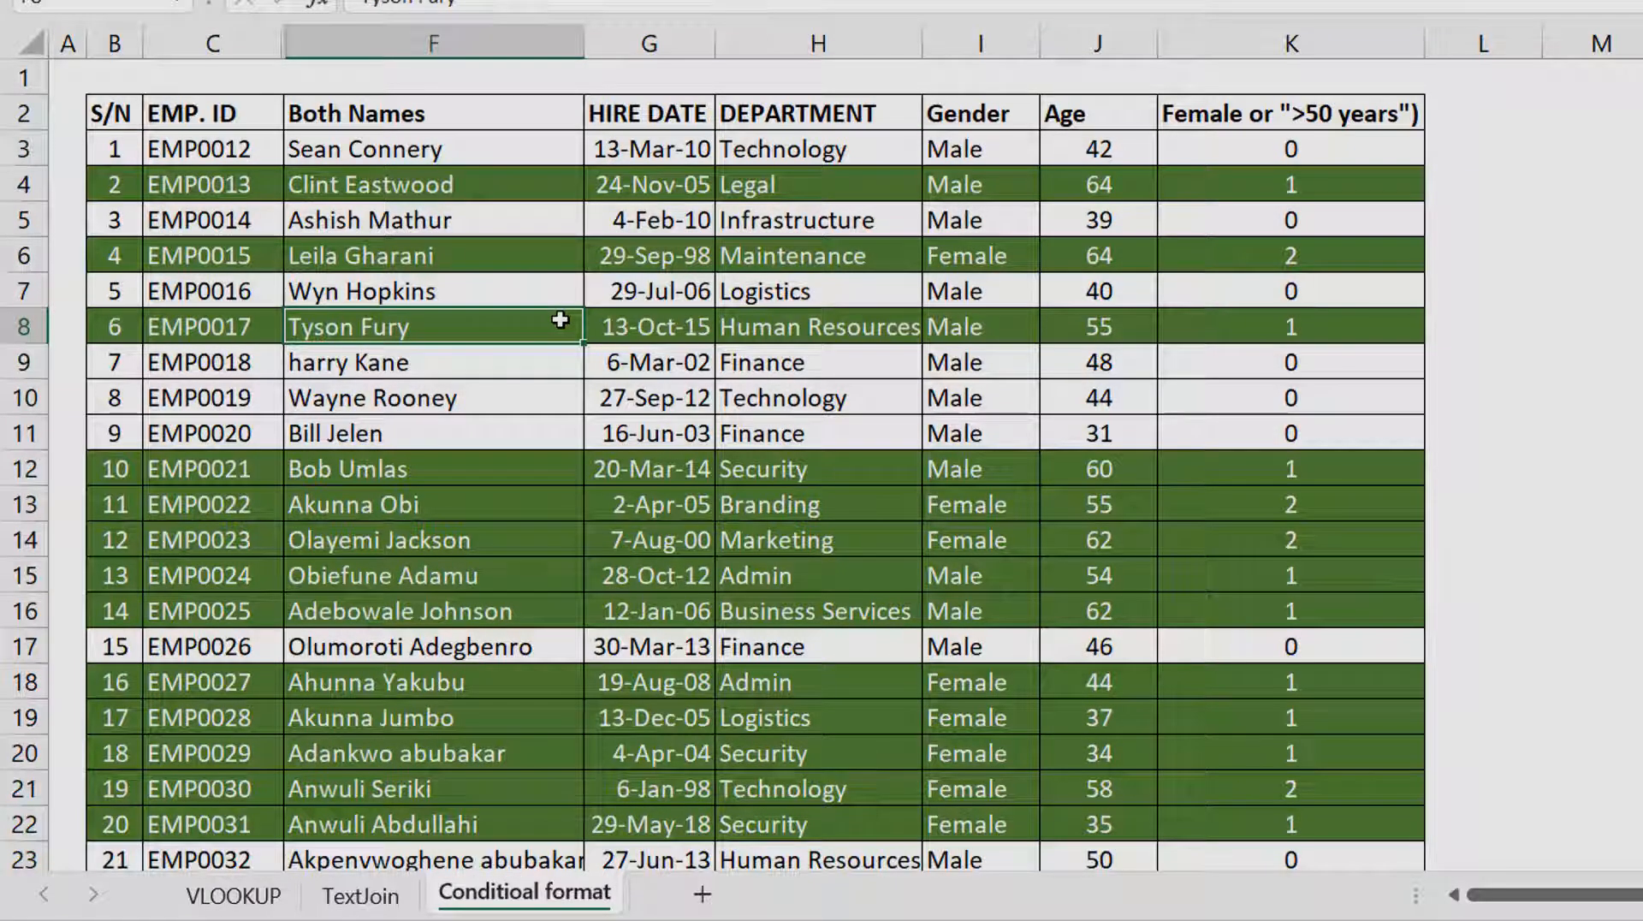